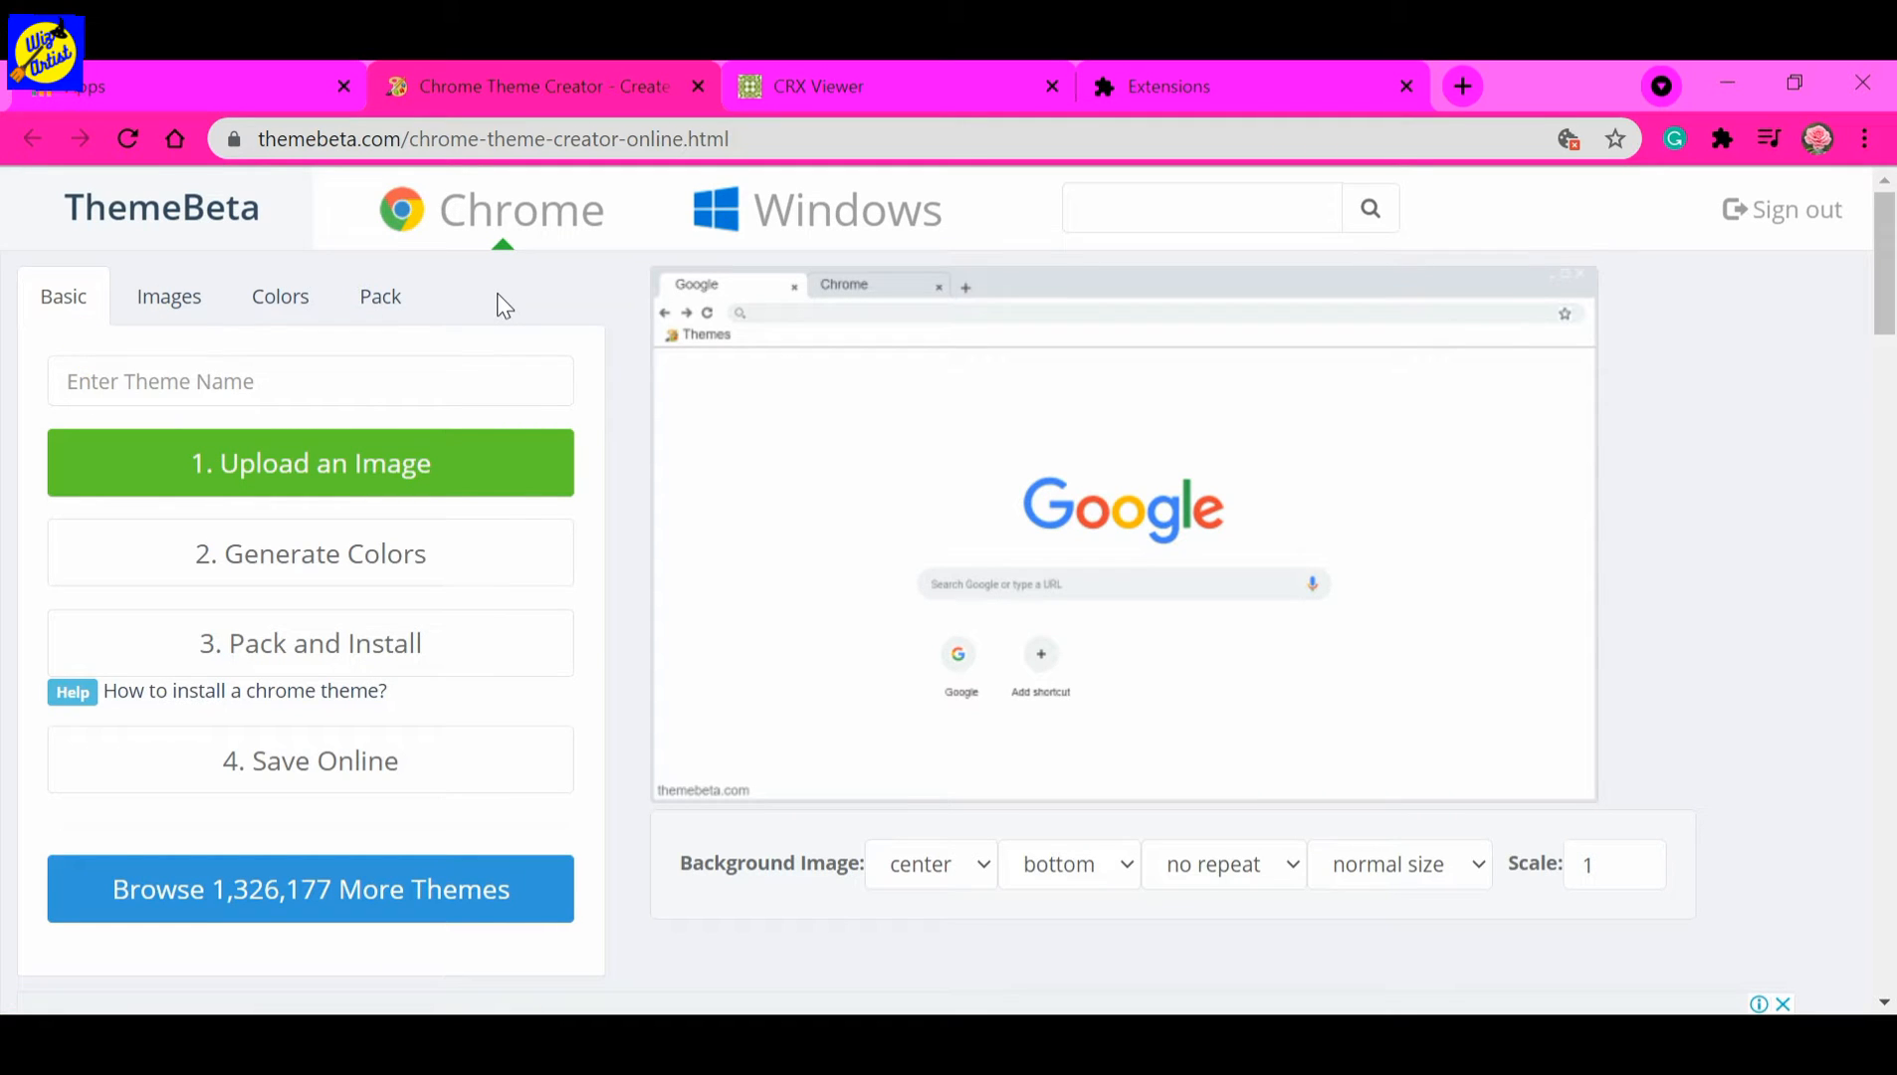
Examine the Chrome apps page and the theme creator's Basic, Images, Colors and Pack settings.
left_click(129, 69)
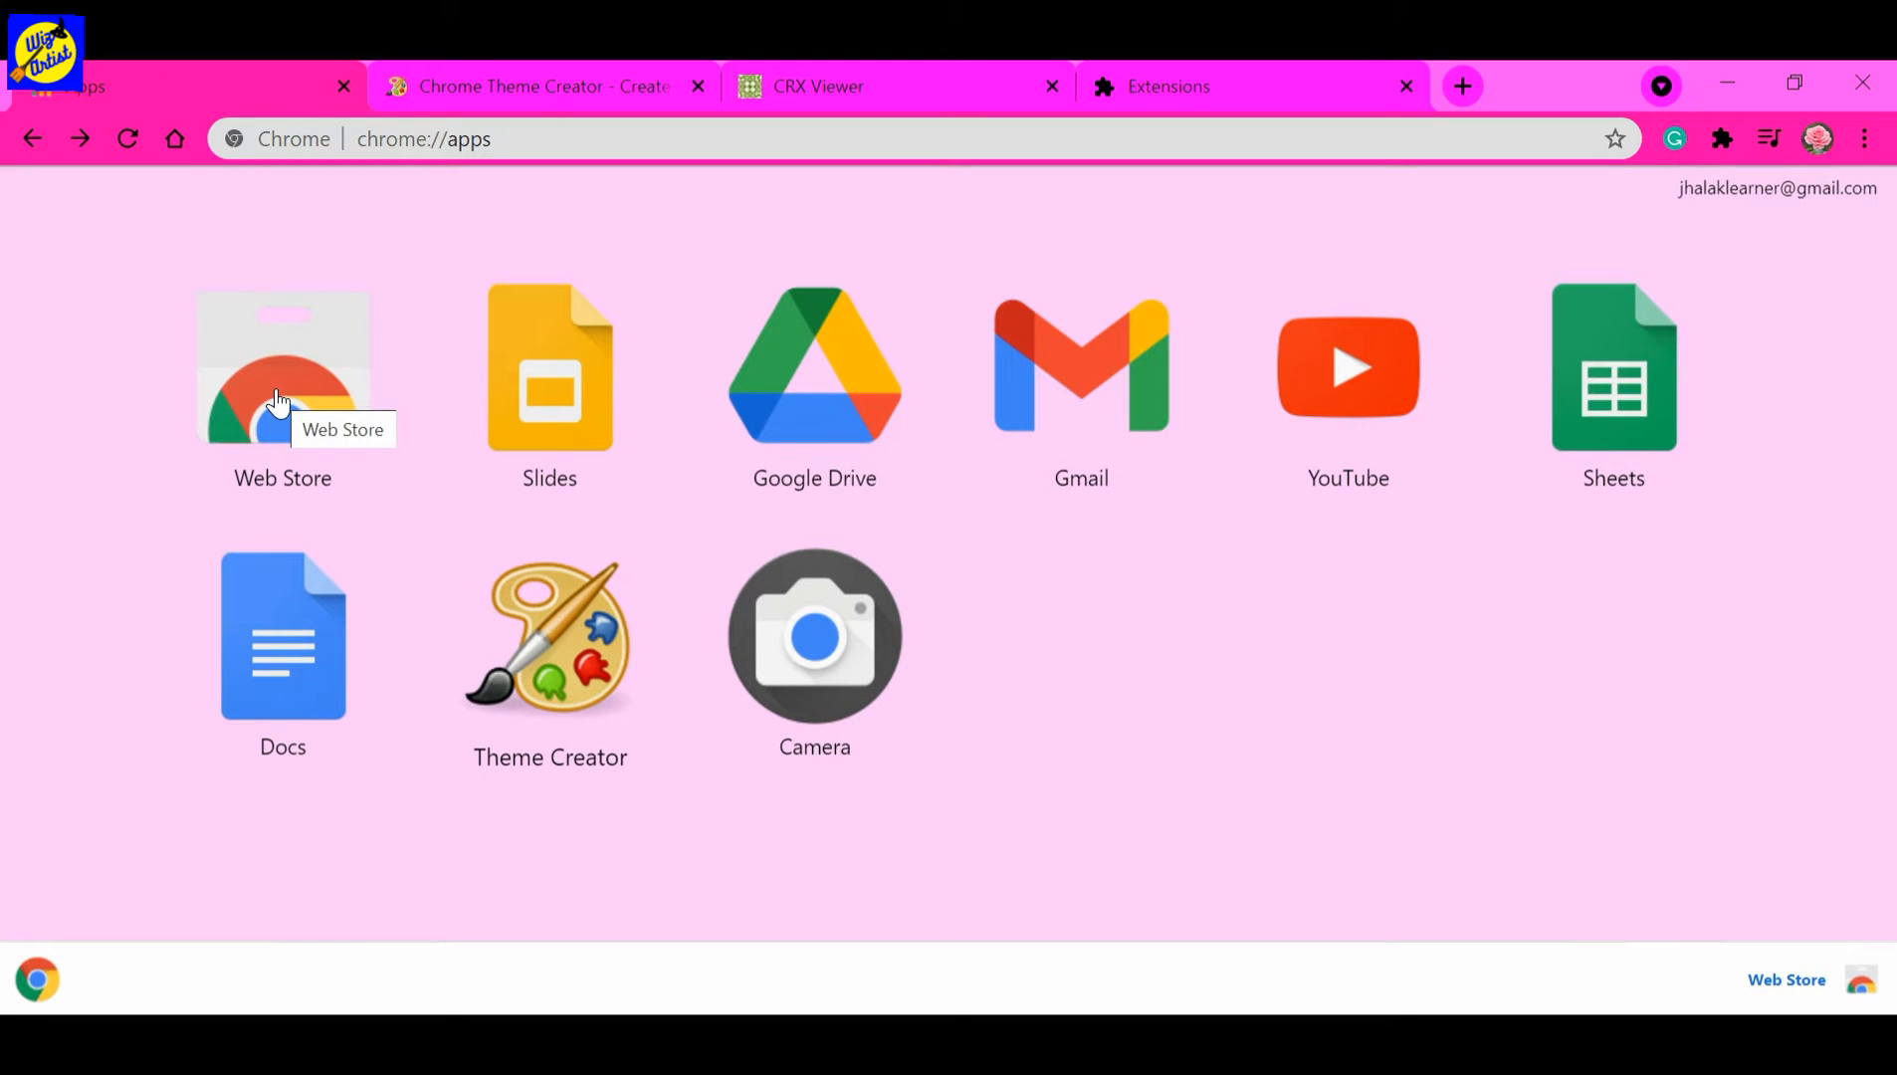
left_click(530, 76)
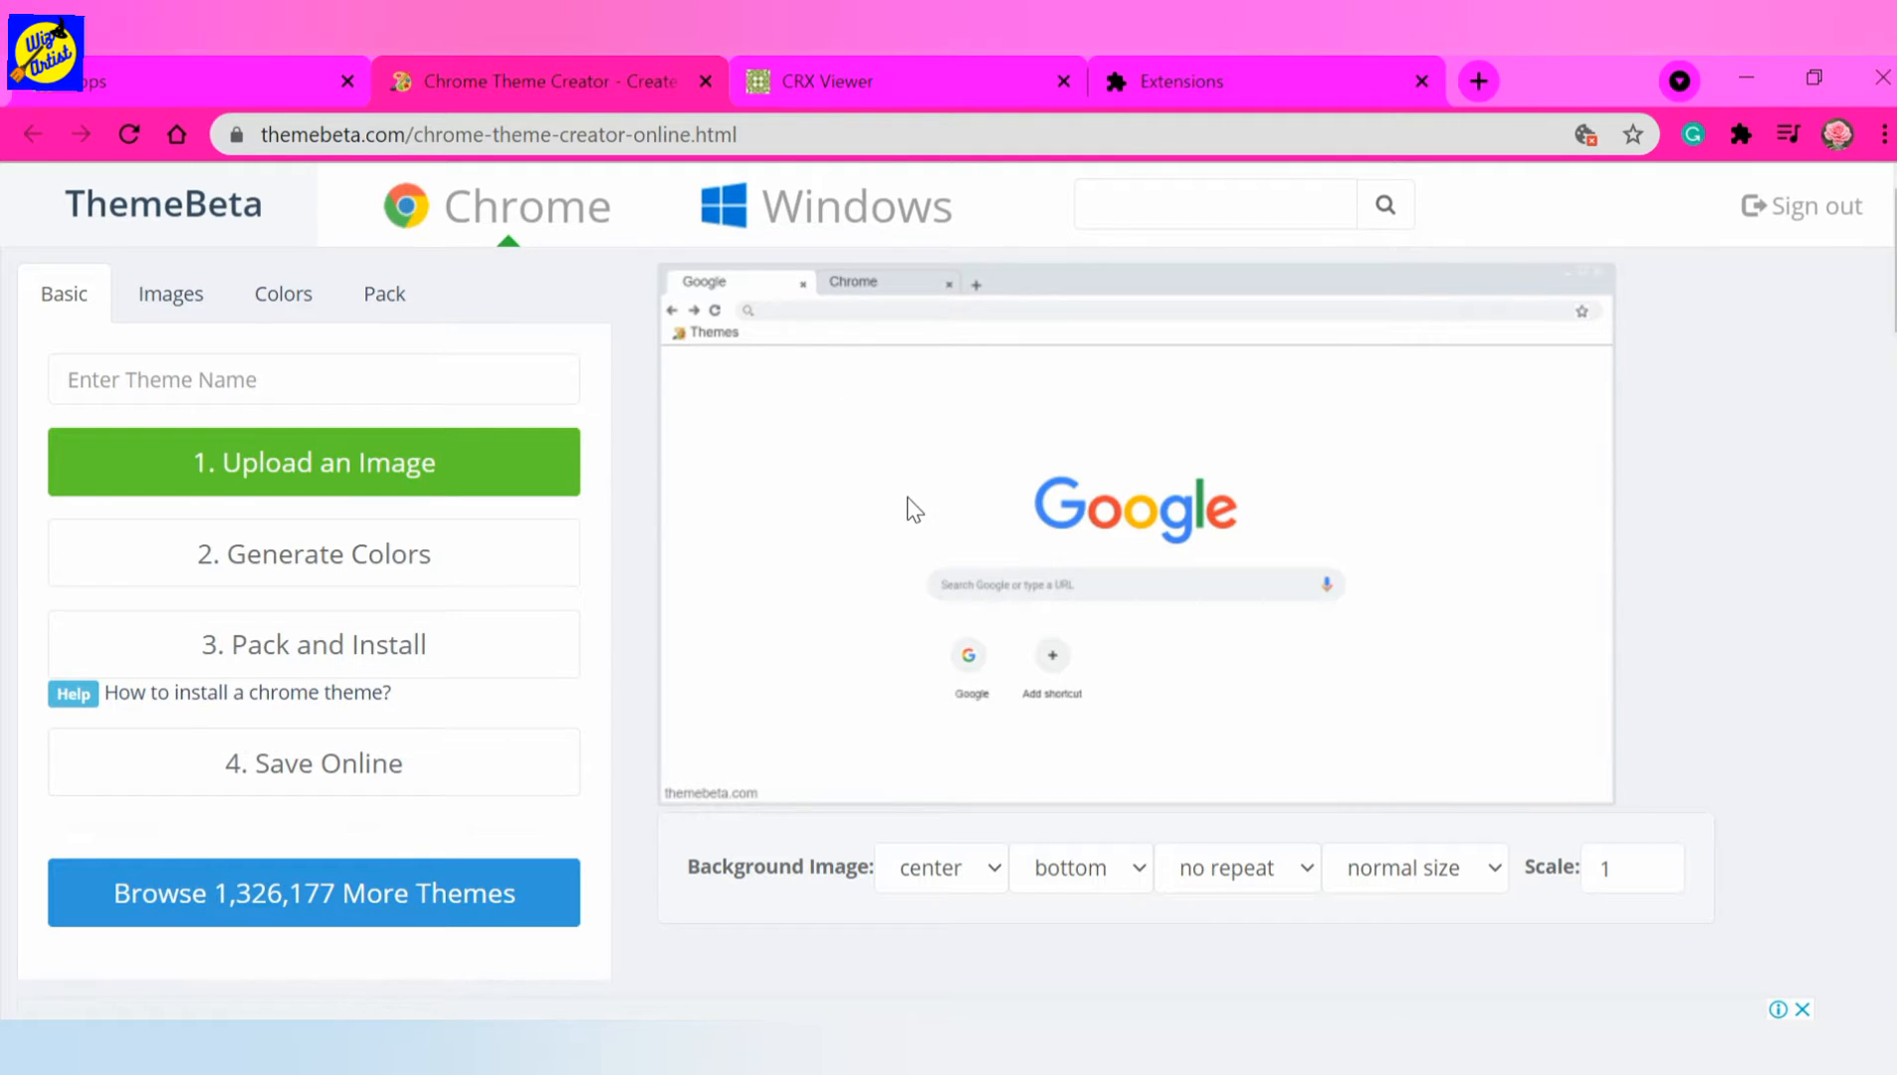
left_click(172, 296)
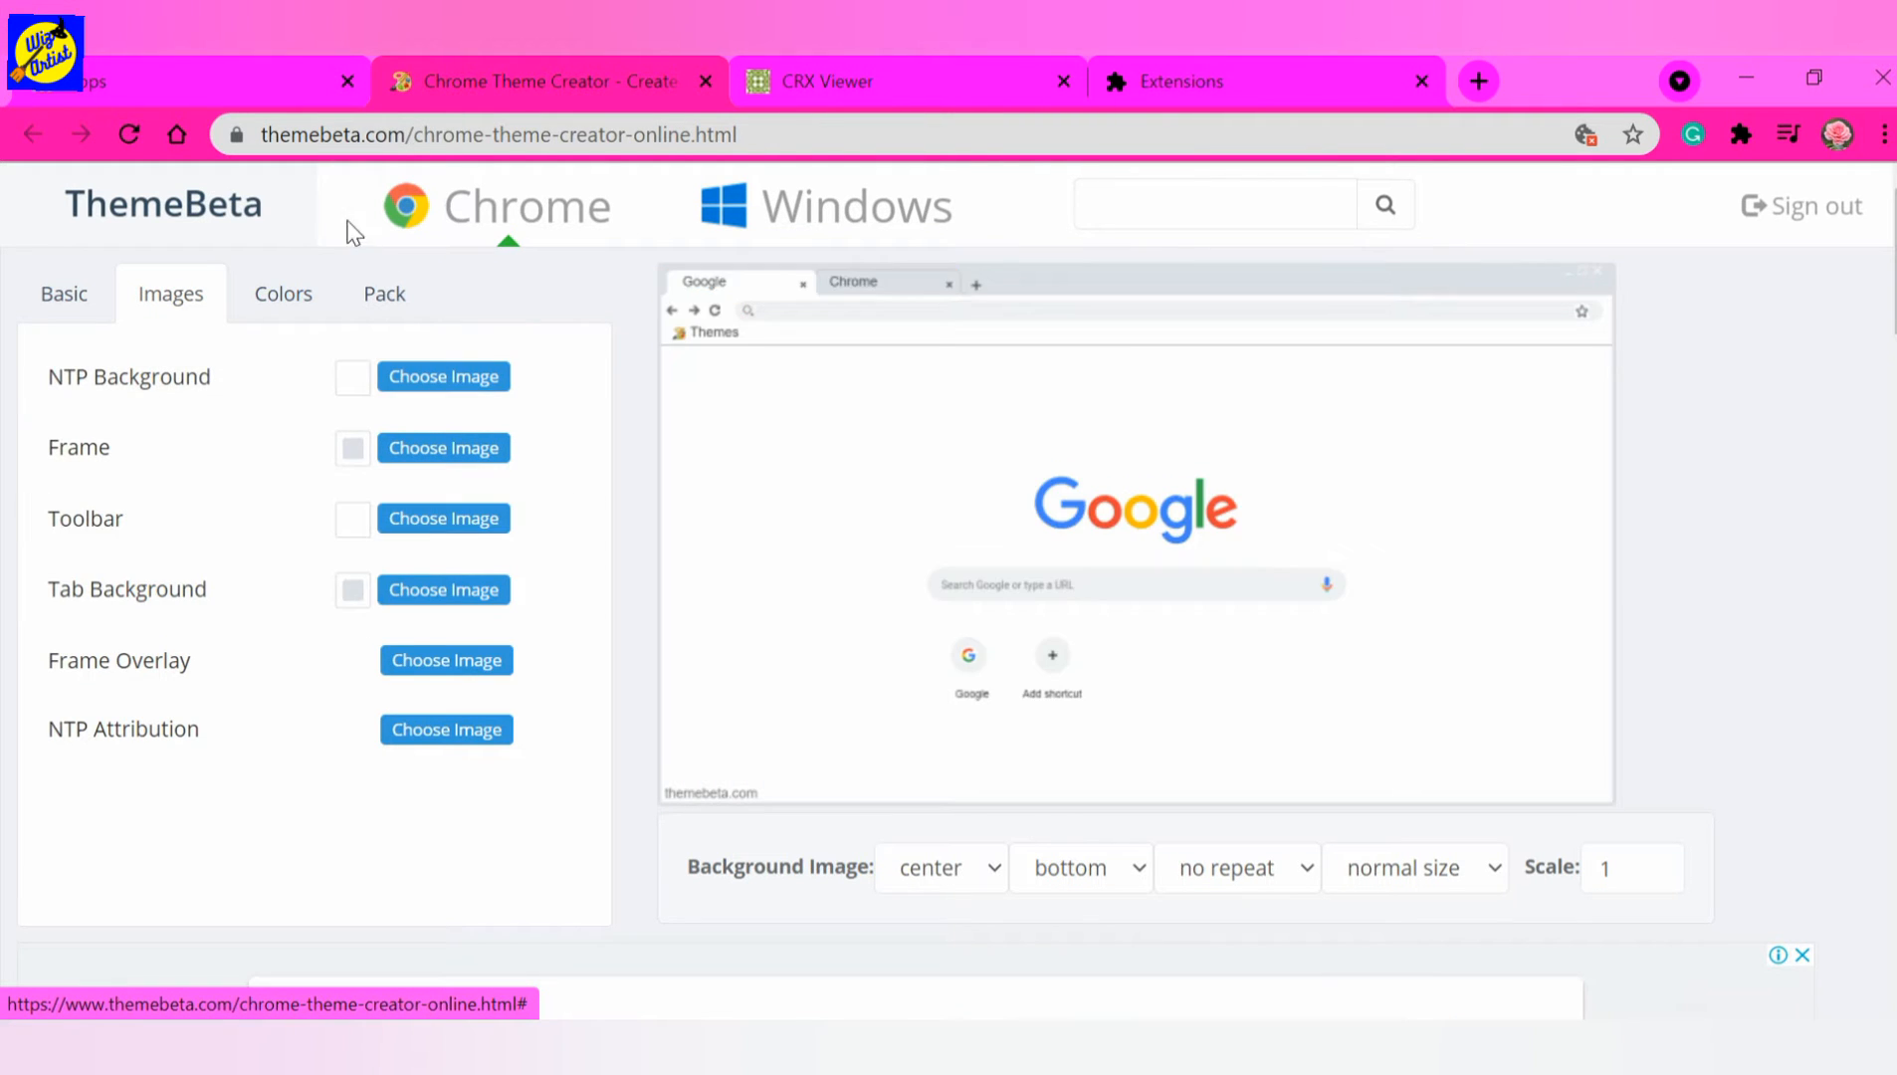
left_click(284, 296)
left_click(181, 297)
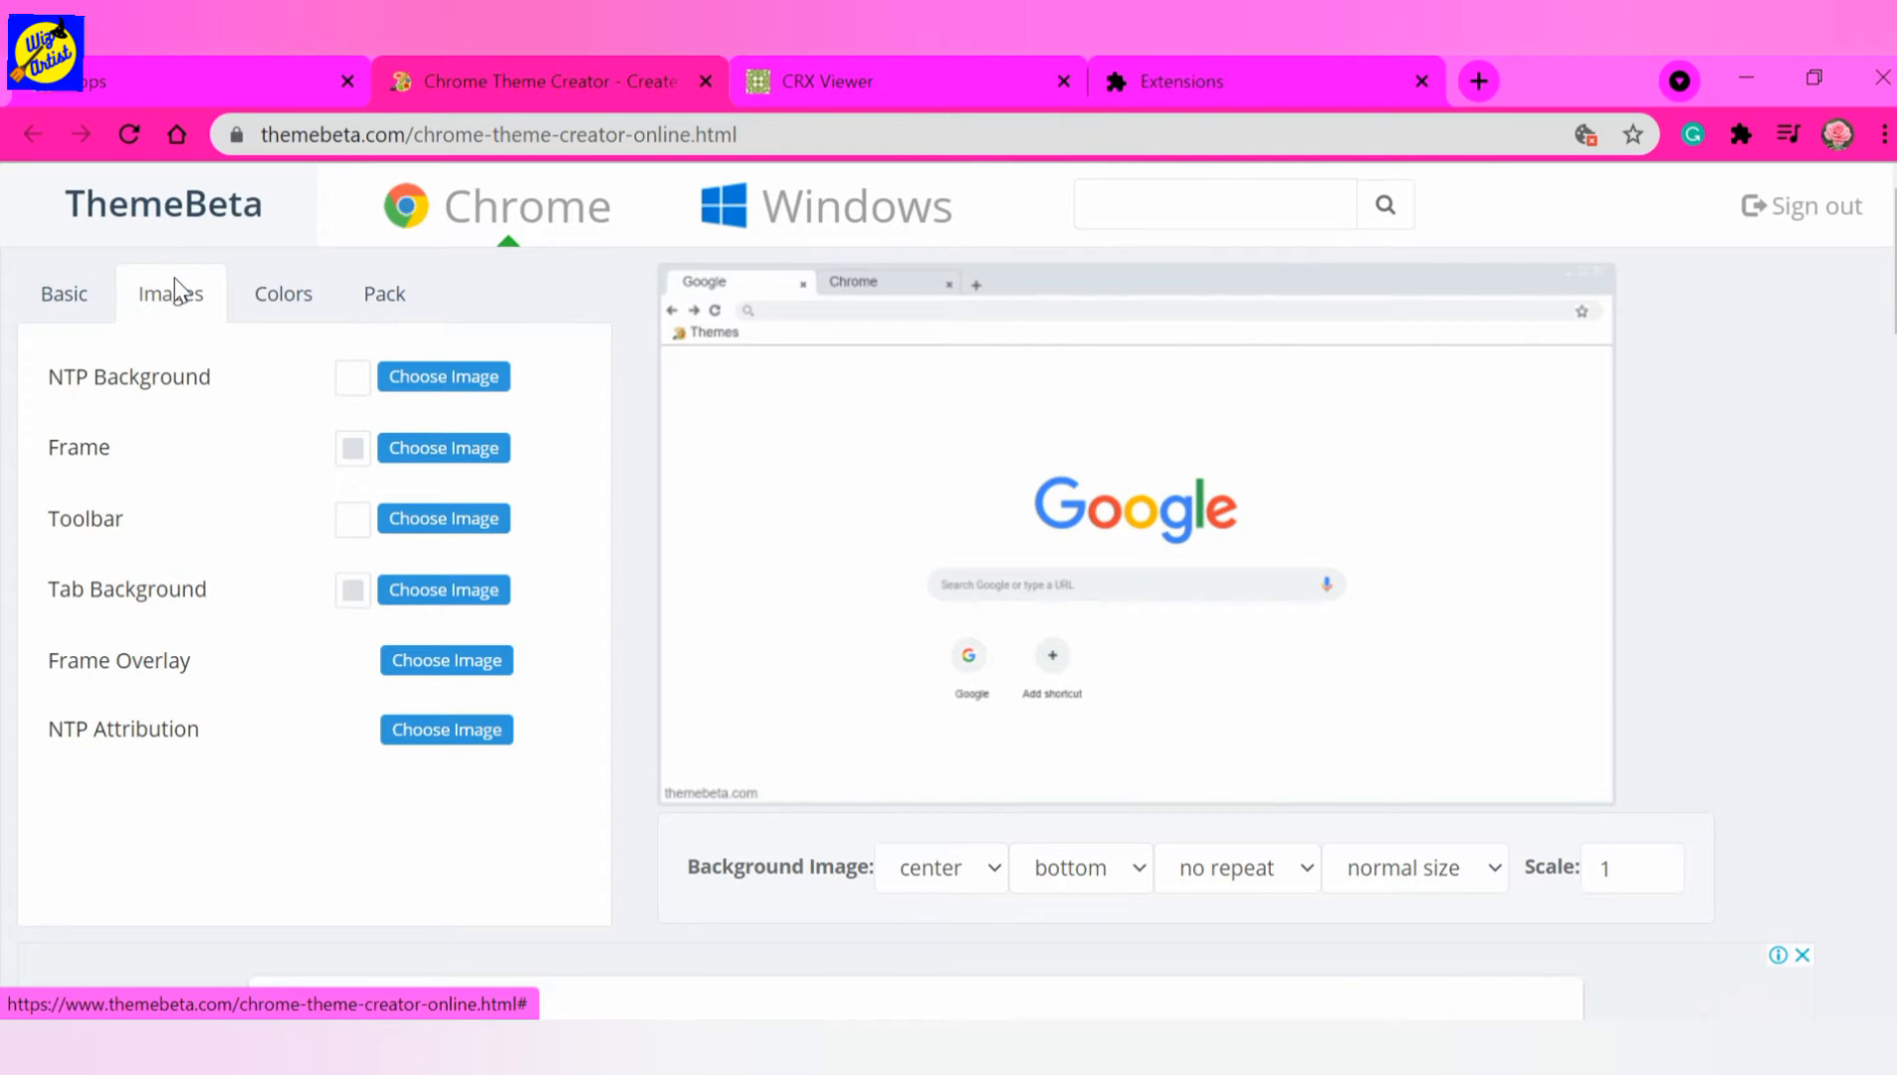
left_click(76, 316)
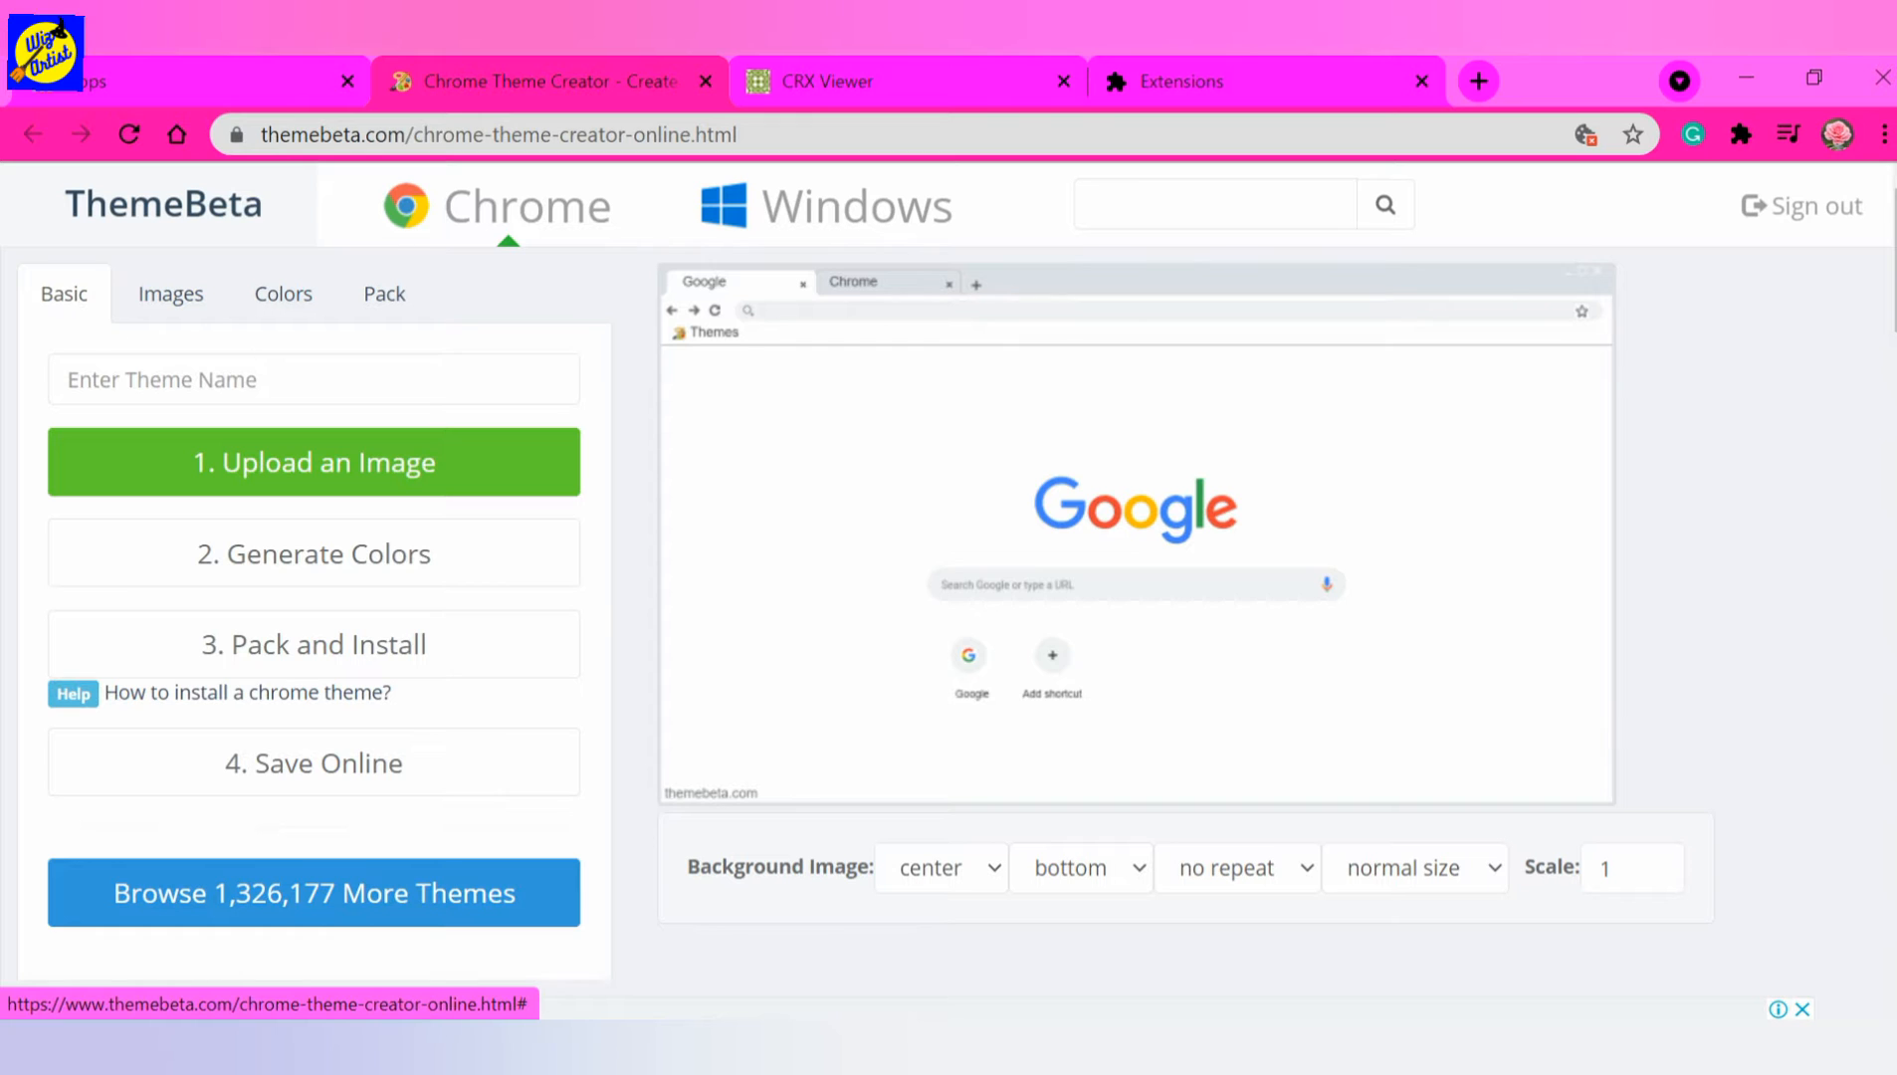
left_click(170, 304)
left_click(286, 302)
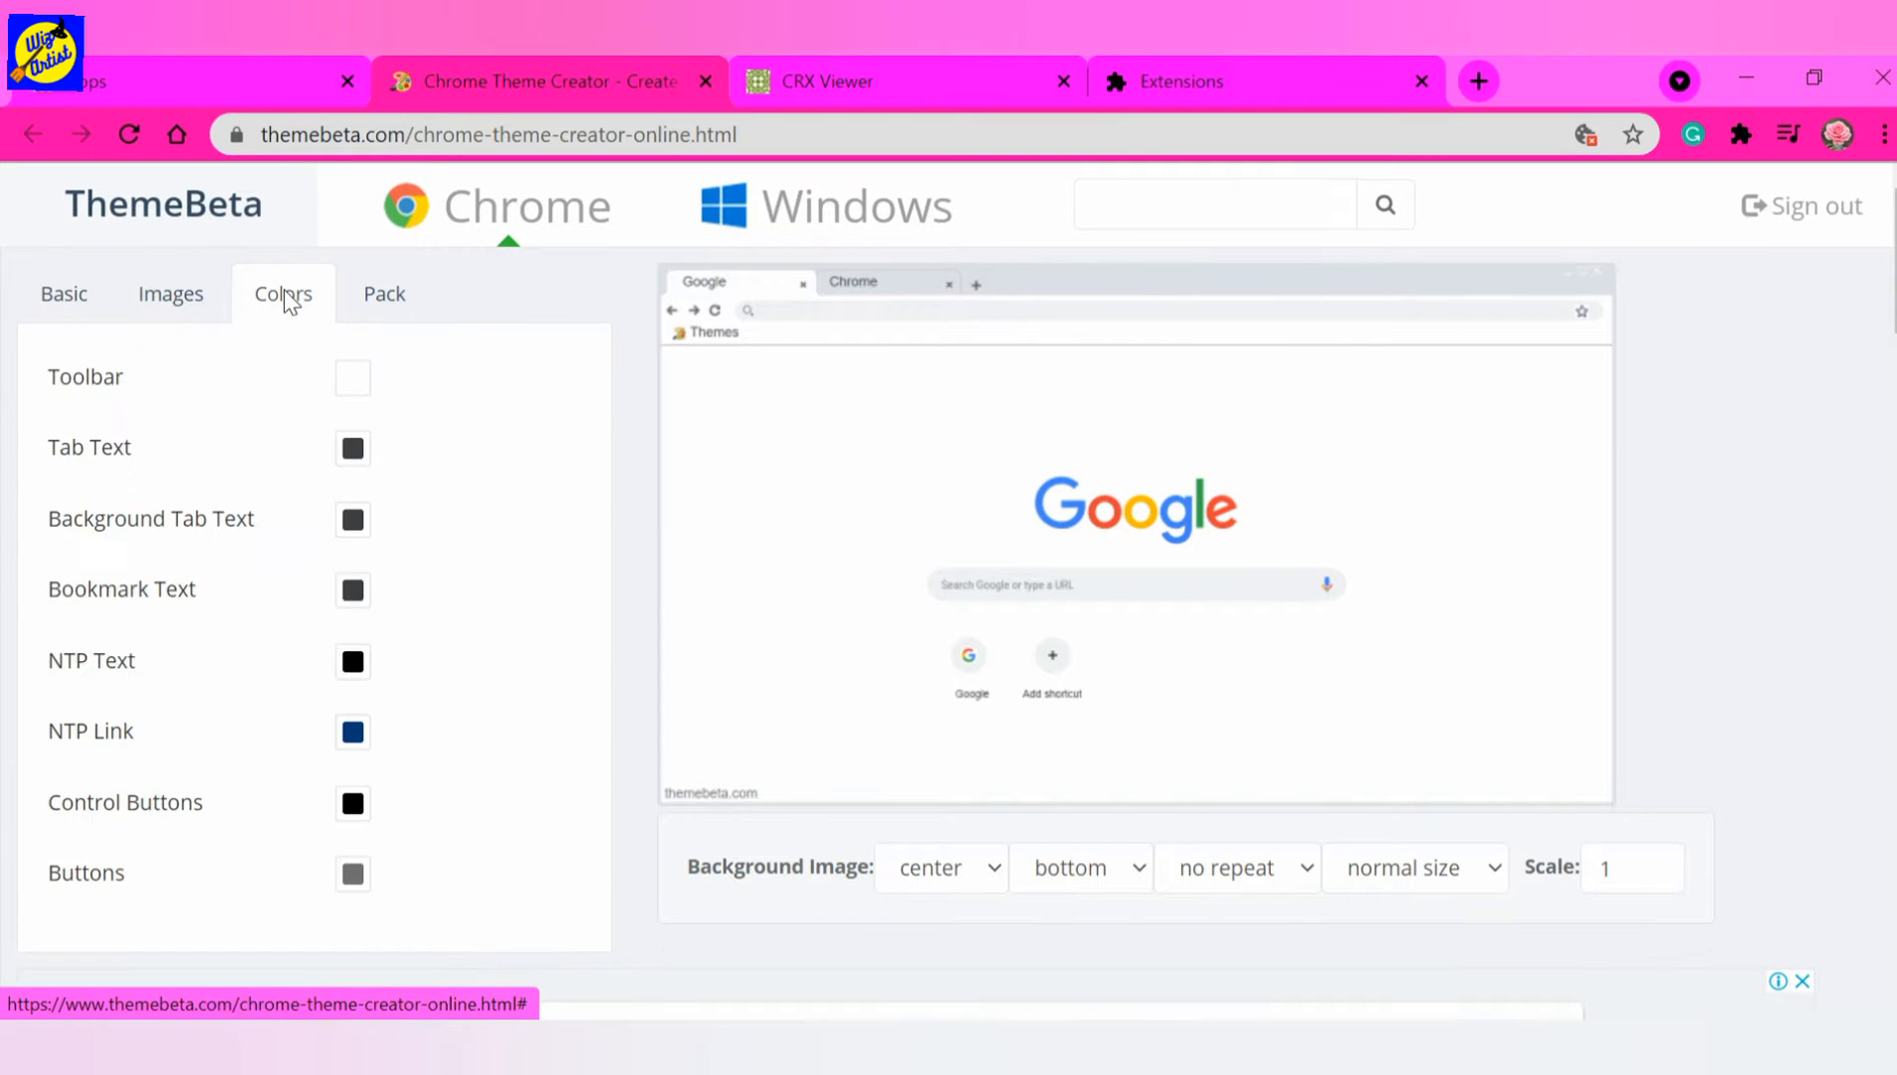
left_click(353, 298)
left_click(92, 311)
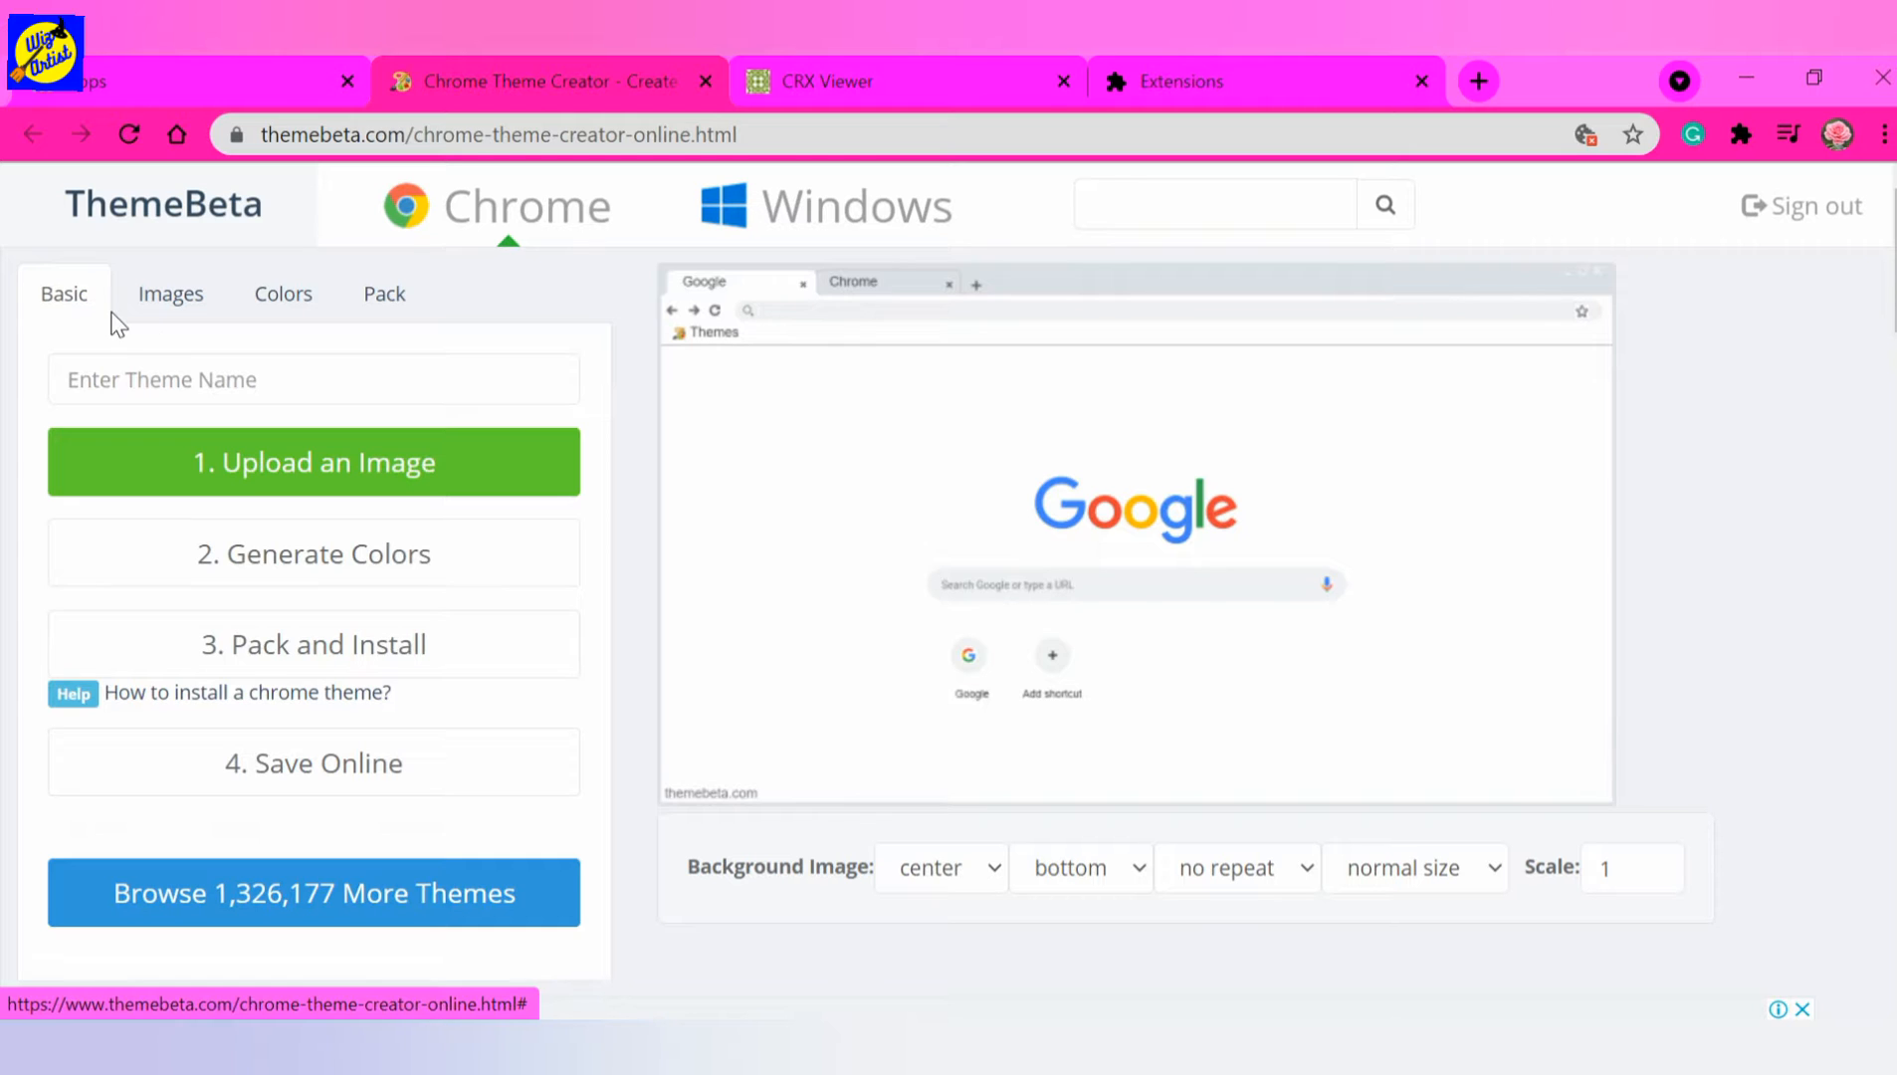
left_click(154, 322)
left_click(269, 317)
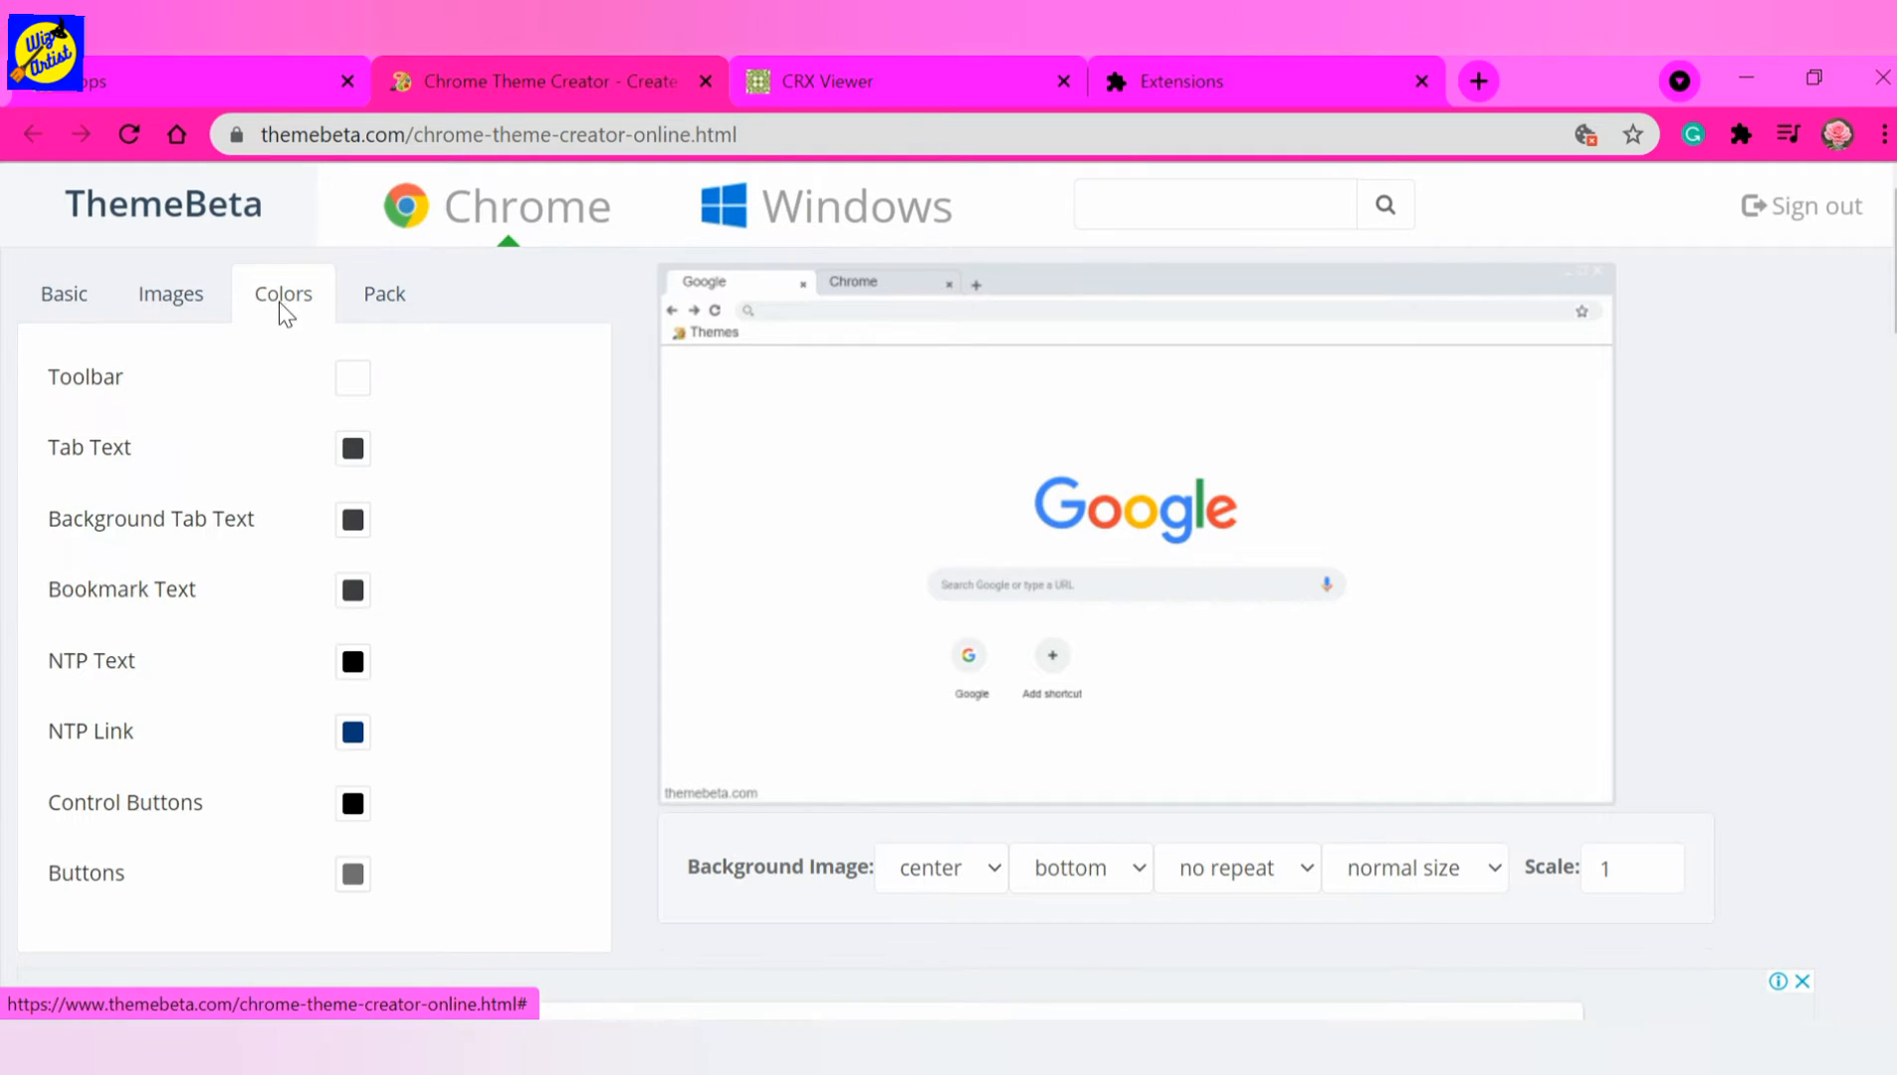
left_click(374, 311)
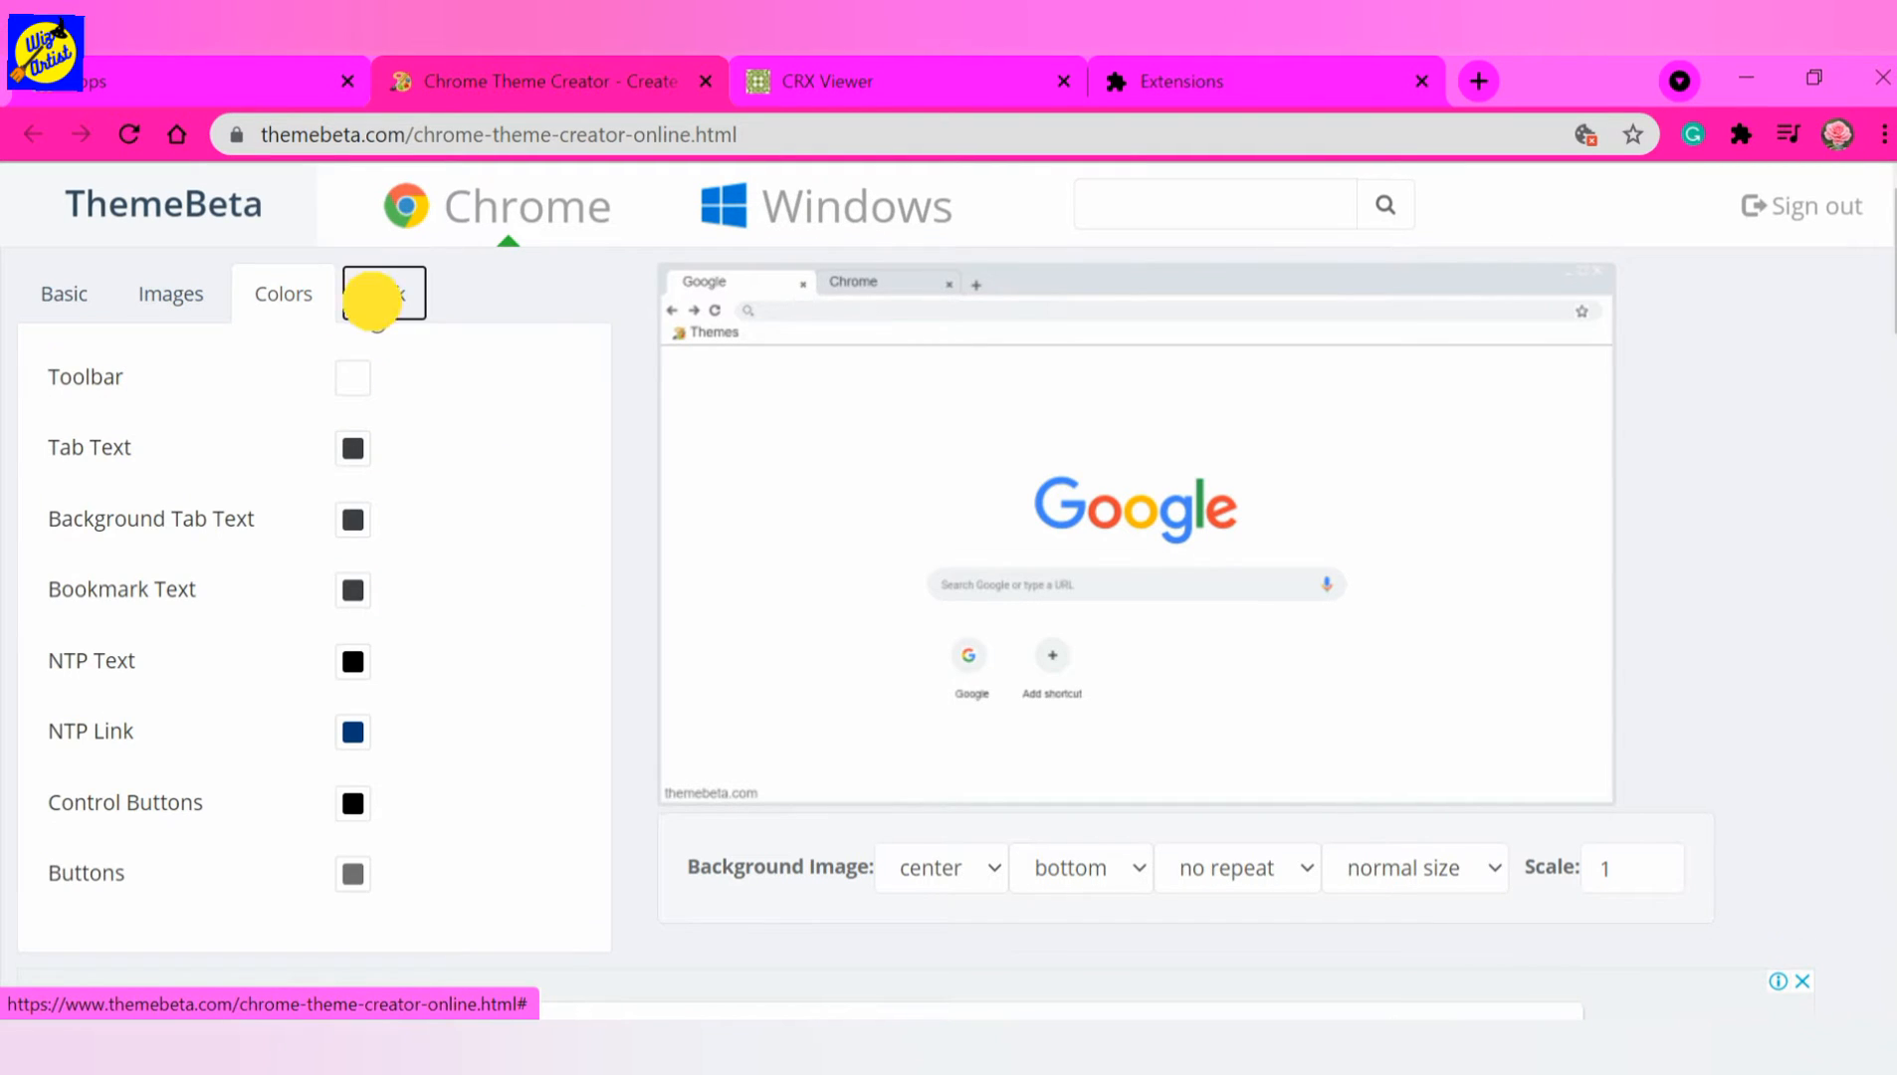
In the theme's image settings, set the NTP Background color to cyan 00FFE7.
left_click(181, 303)
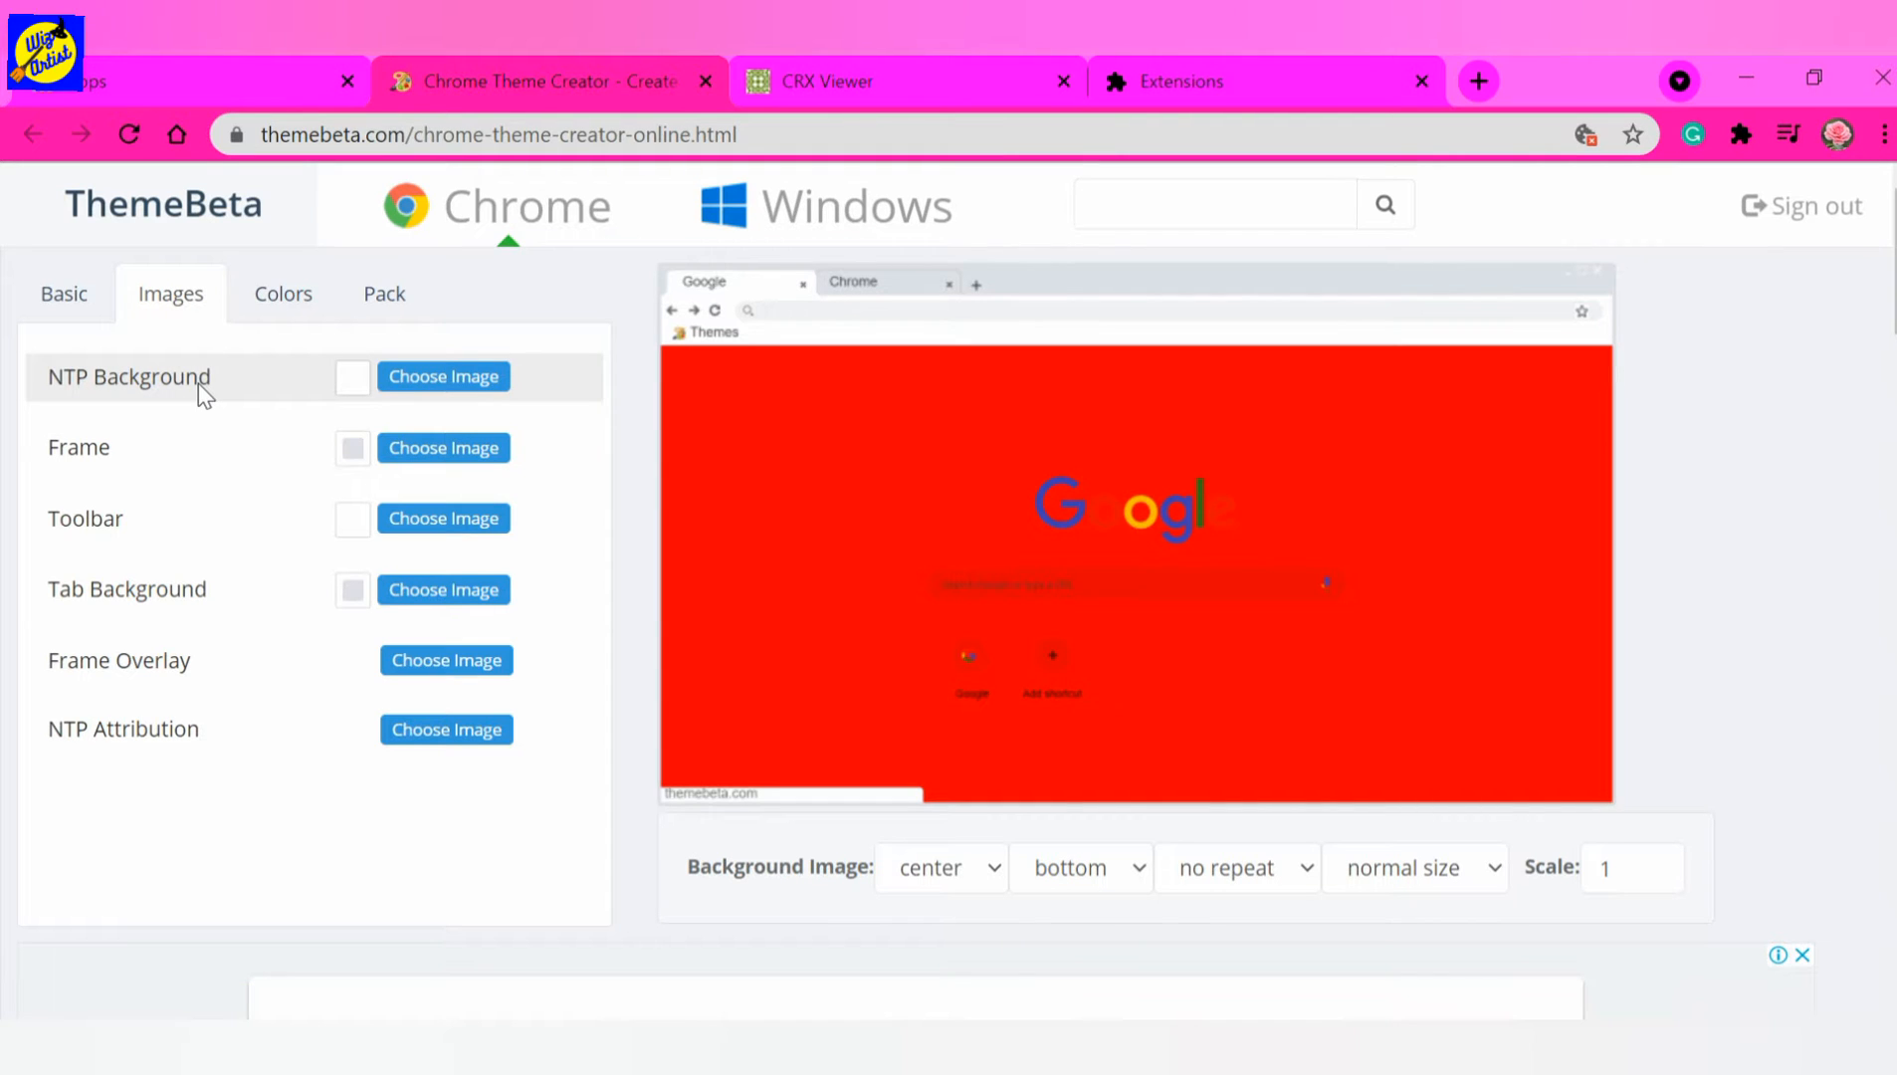
left_click(355, 384)
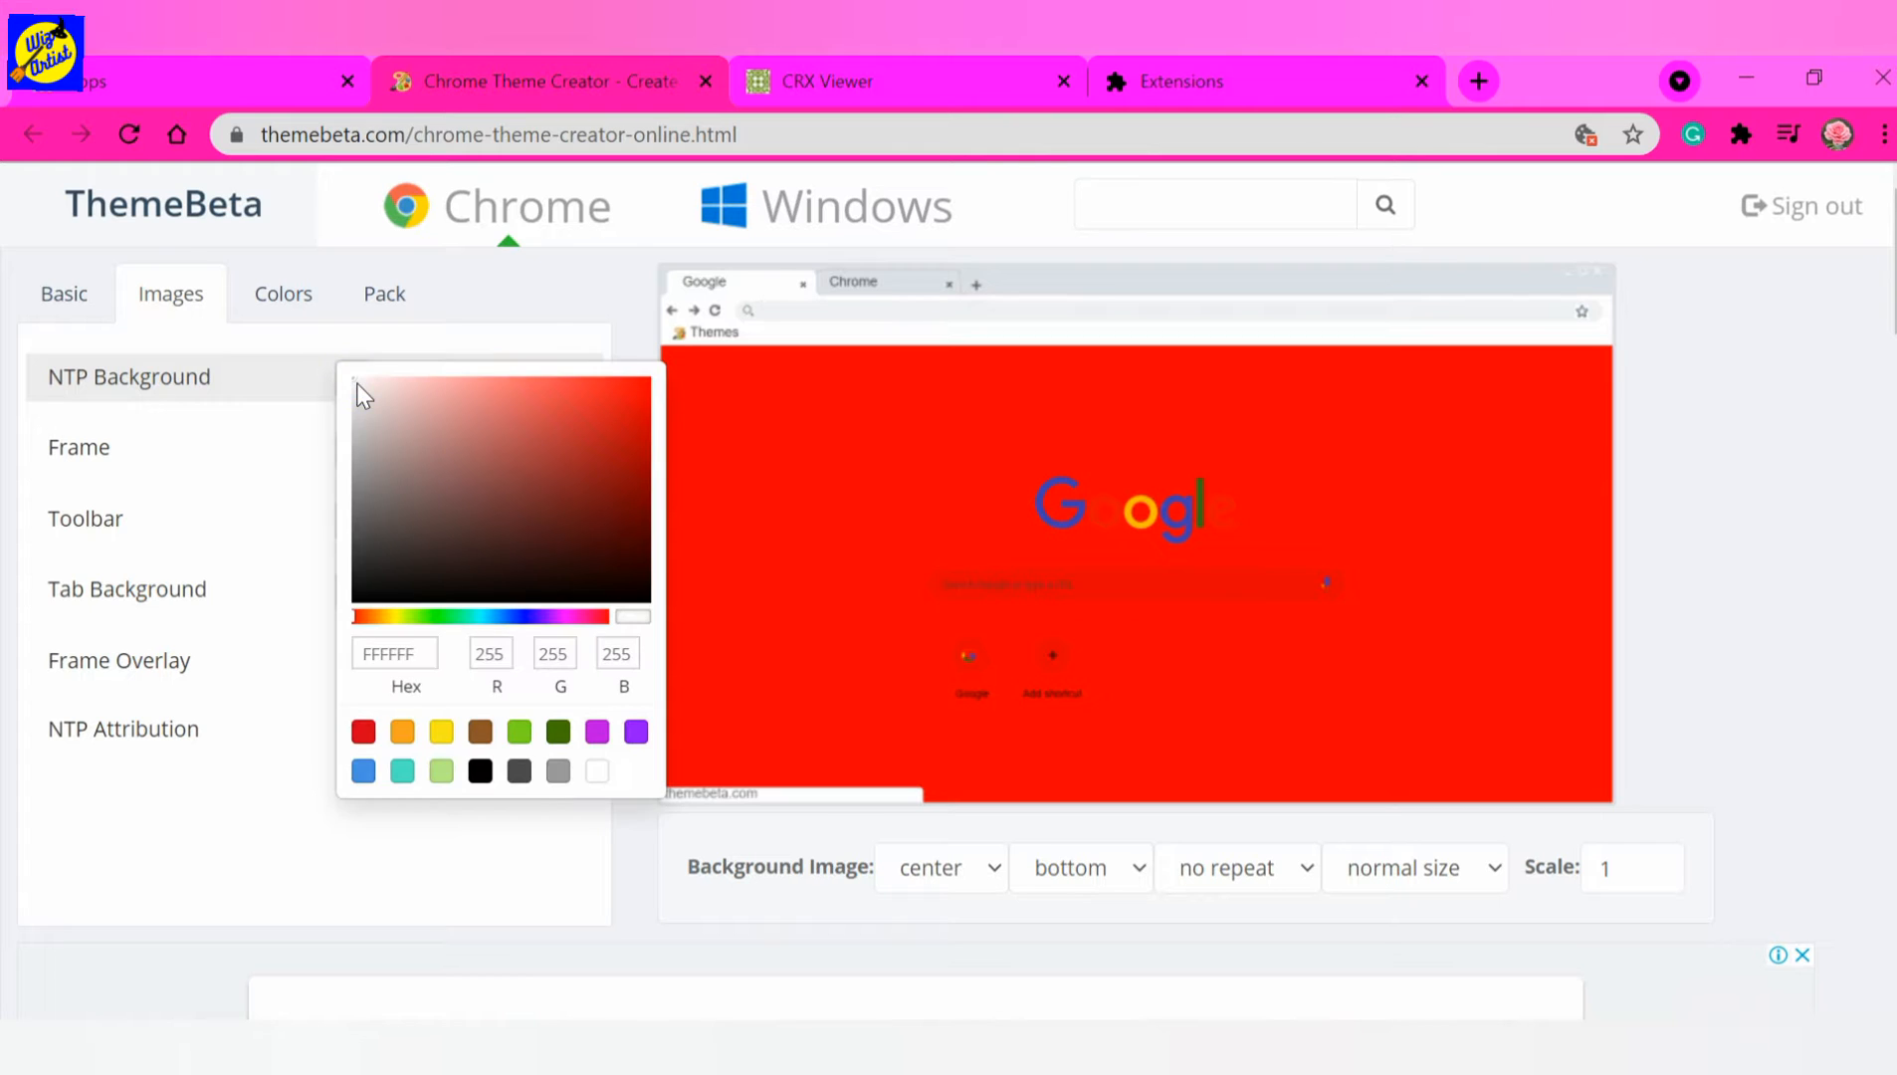
left_click(462, 618)
mouse_move(461, 618)
left_mouse_down()
mouse_move(530, 616)
mouse_move(489, 618)
left_mouse_up()
left_click(545, 418)
left_click_drag(545, 418, 677, 373)
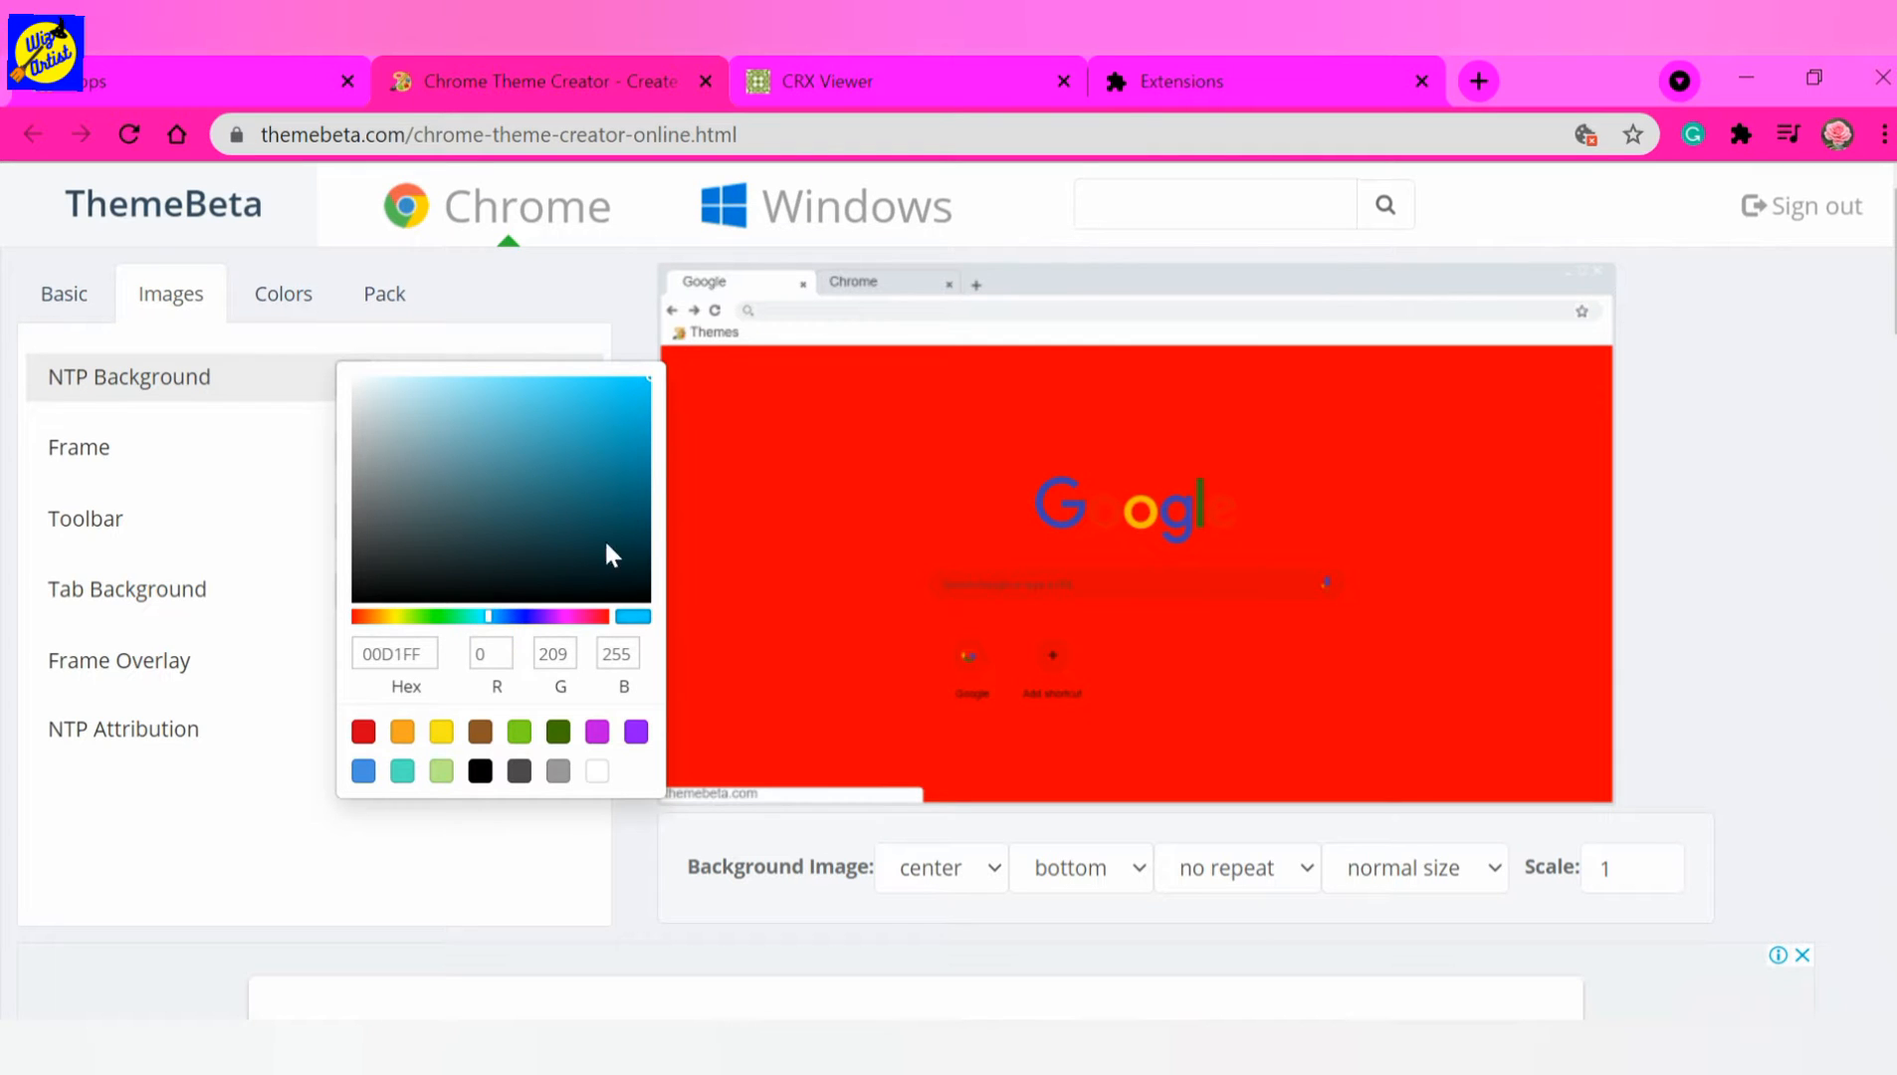
left_click(489, 618)
left_click_drag(489, 618, 476, 617)
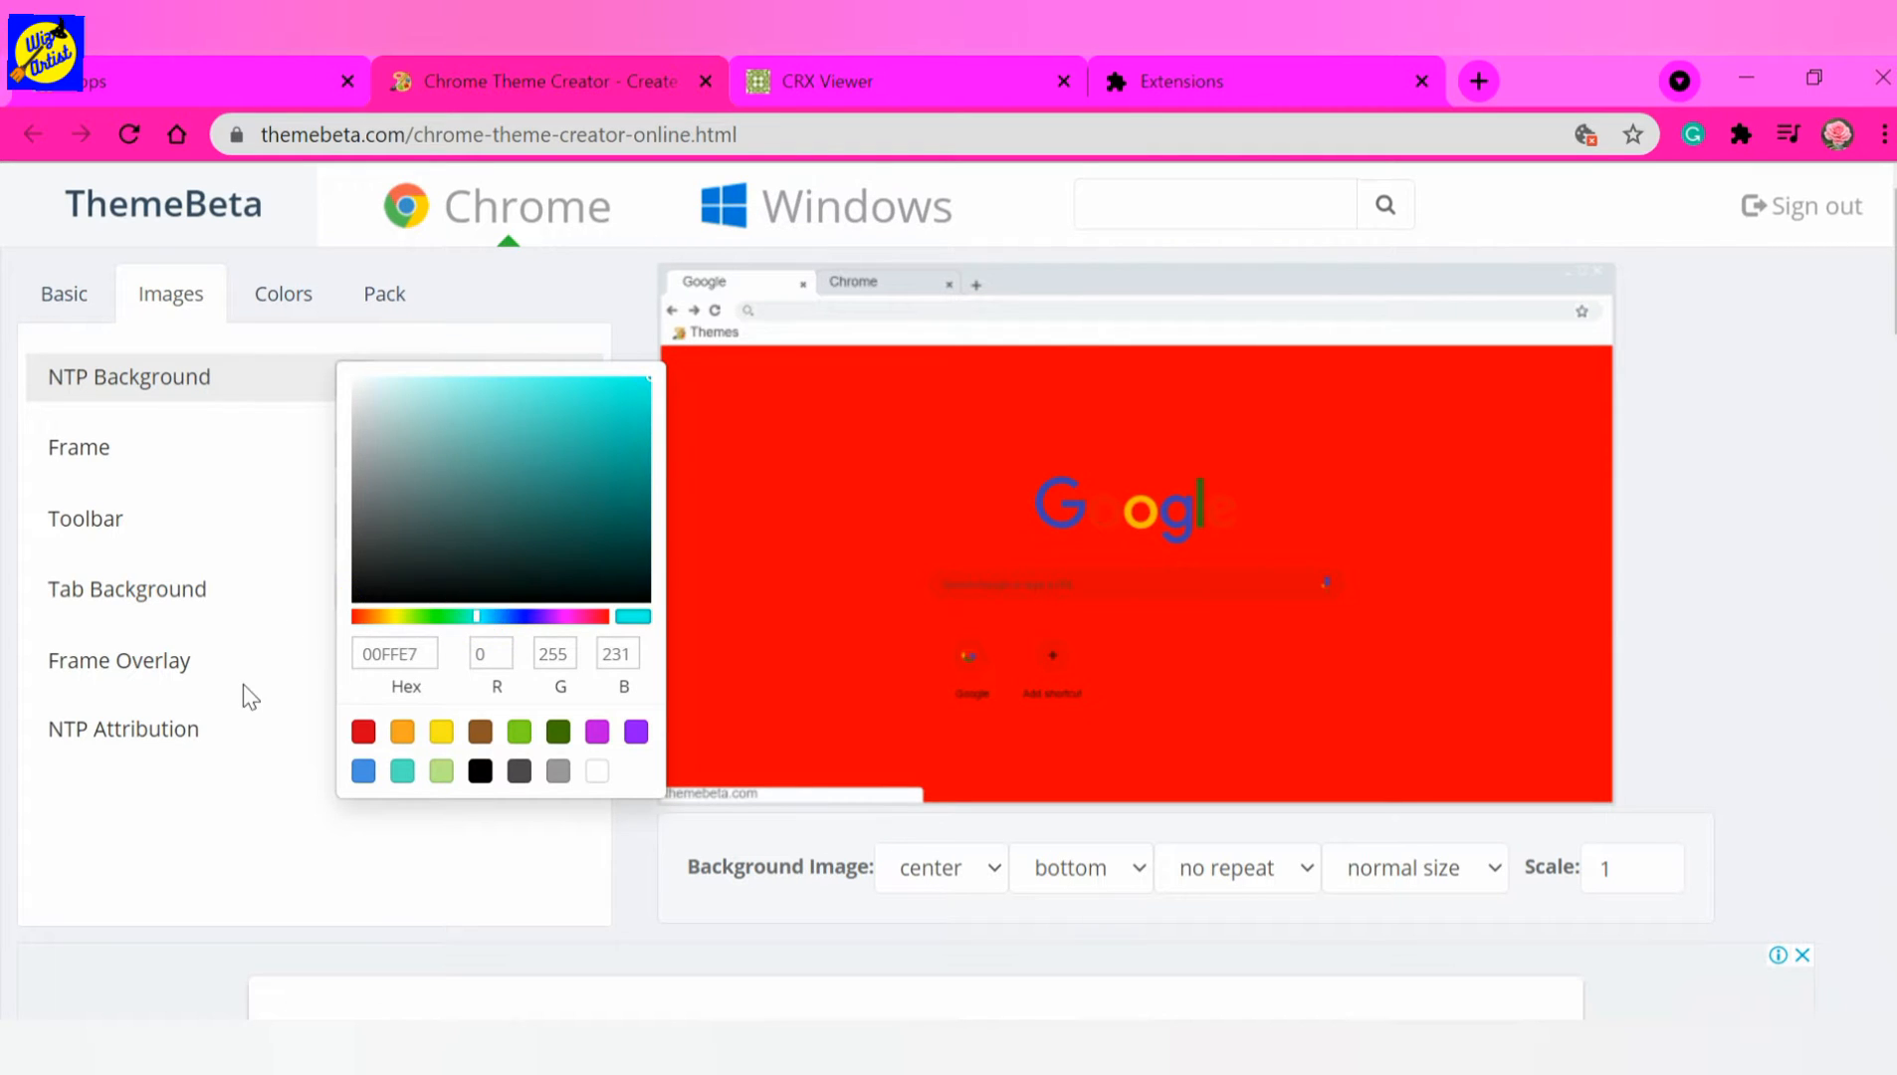
left_click(238, 818)
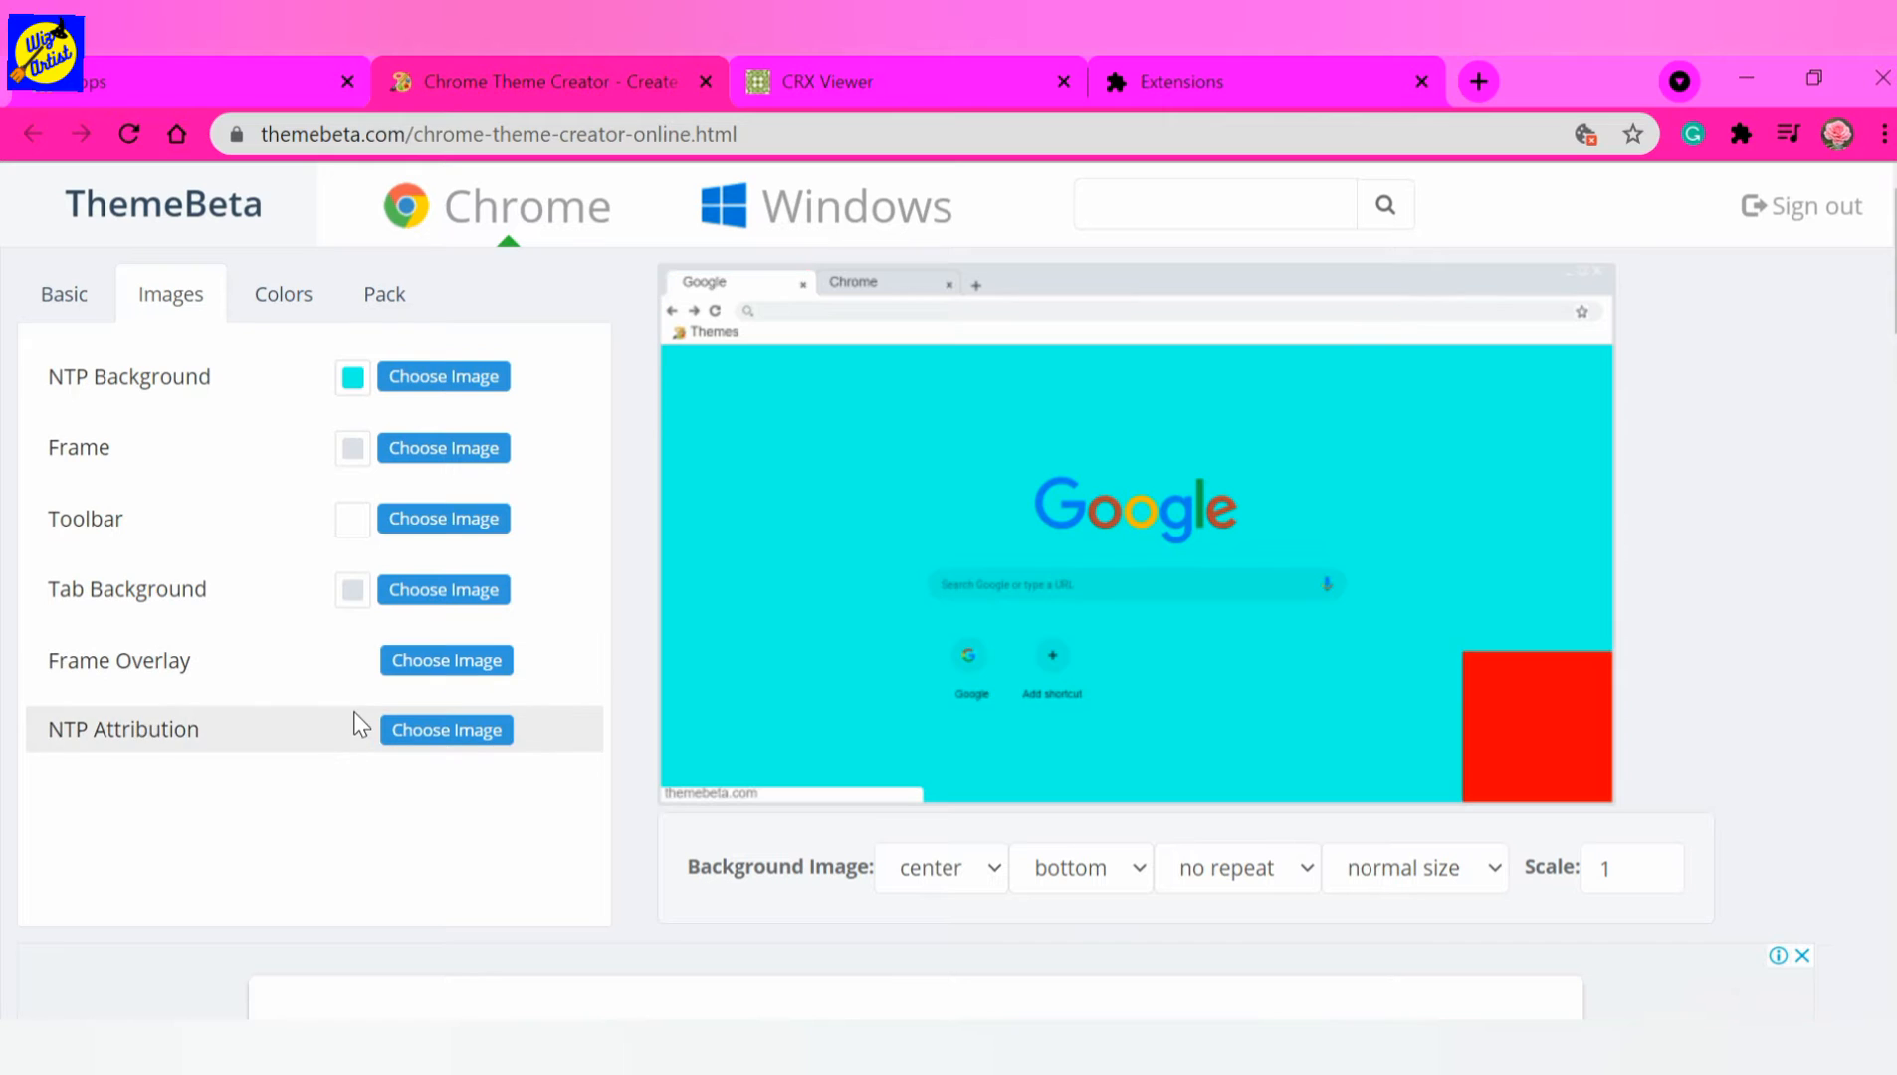
Set the theme's Frame color to bright blue and the image settings' Toolbar color to red FF0000.
left_click(354, 449)
left_click_drag(518, 542, 791, 420)
left_click(212, 784)
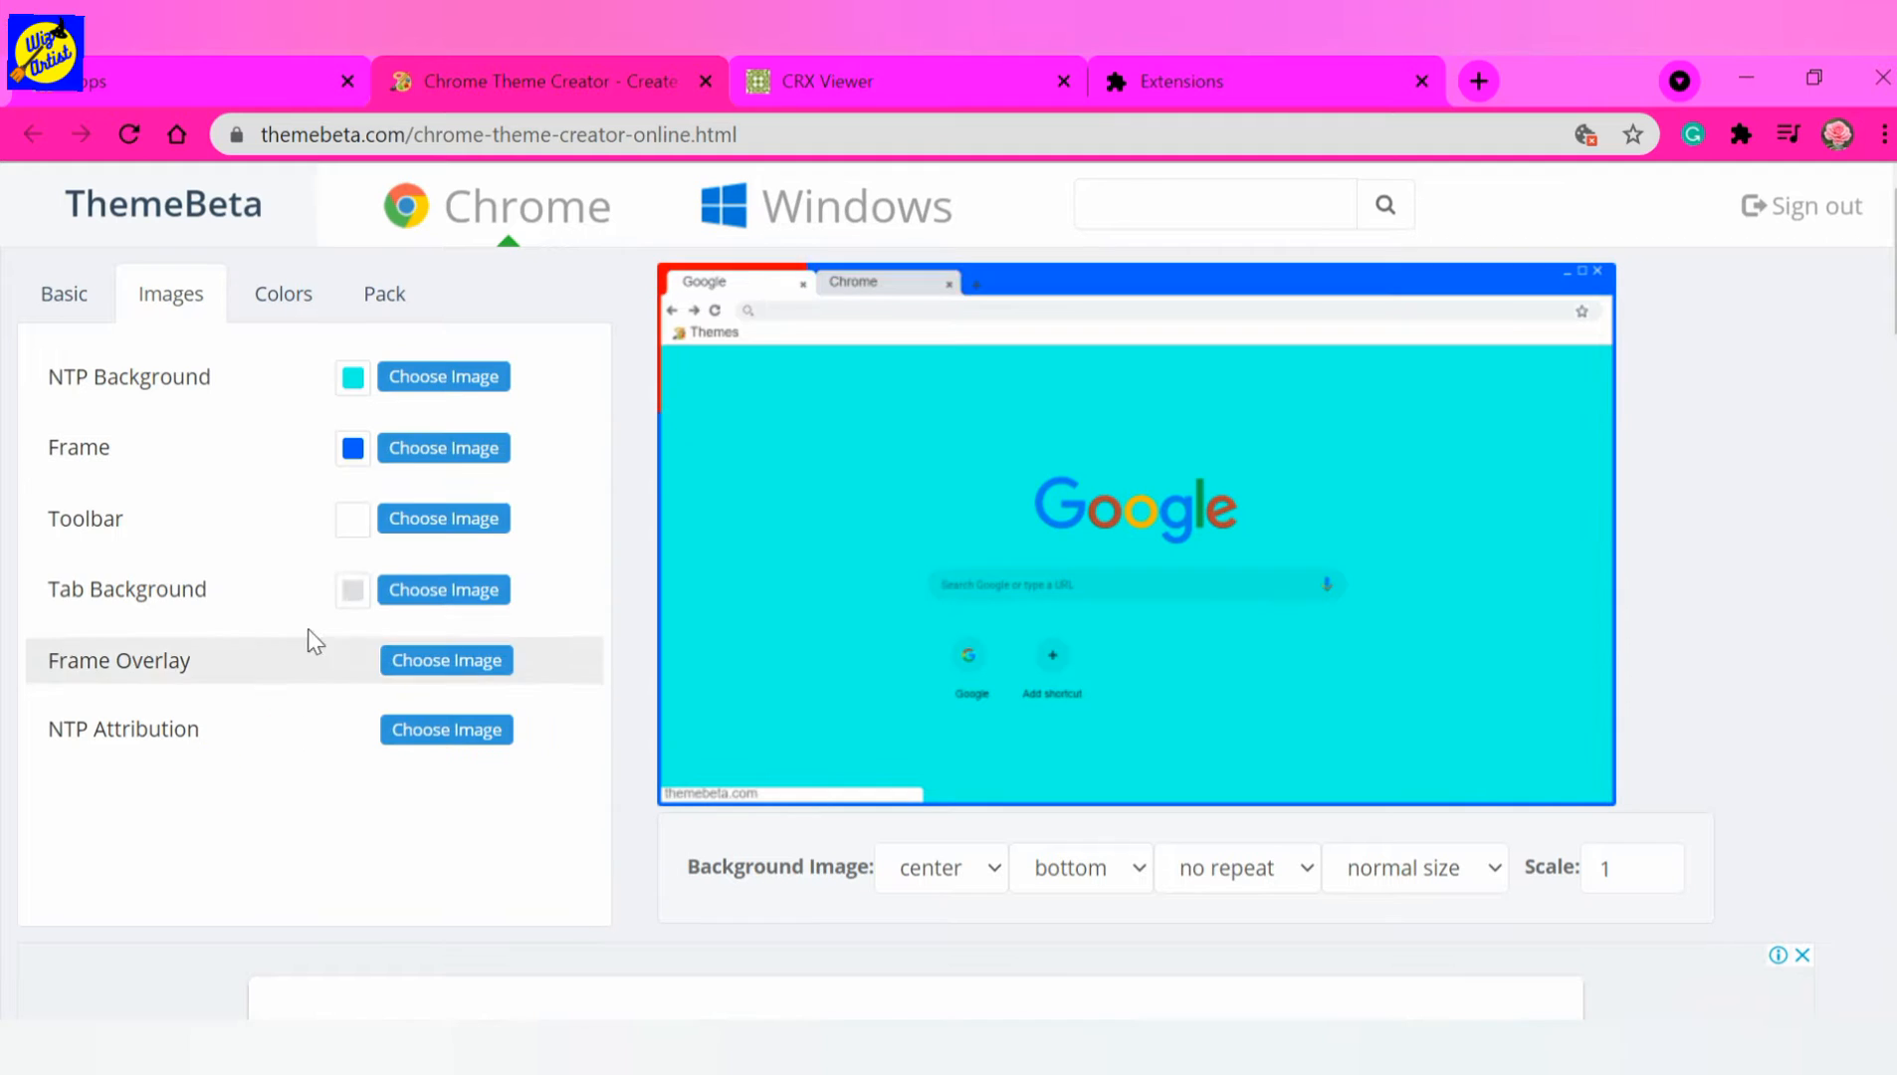
left_click(358, 527)
left_click_drag(525, 597, 814, 472)
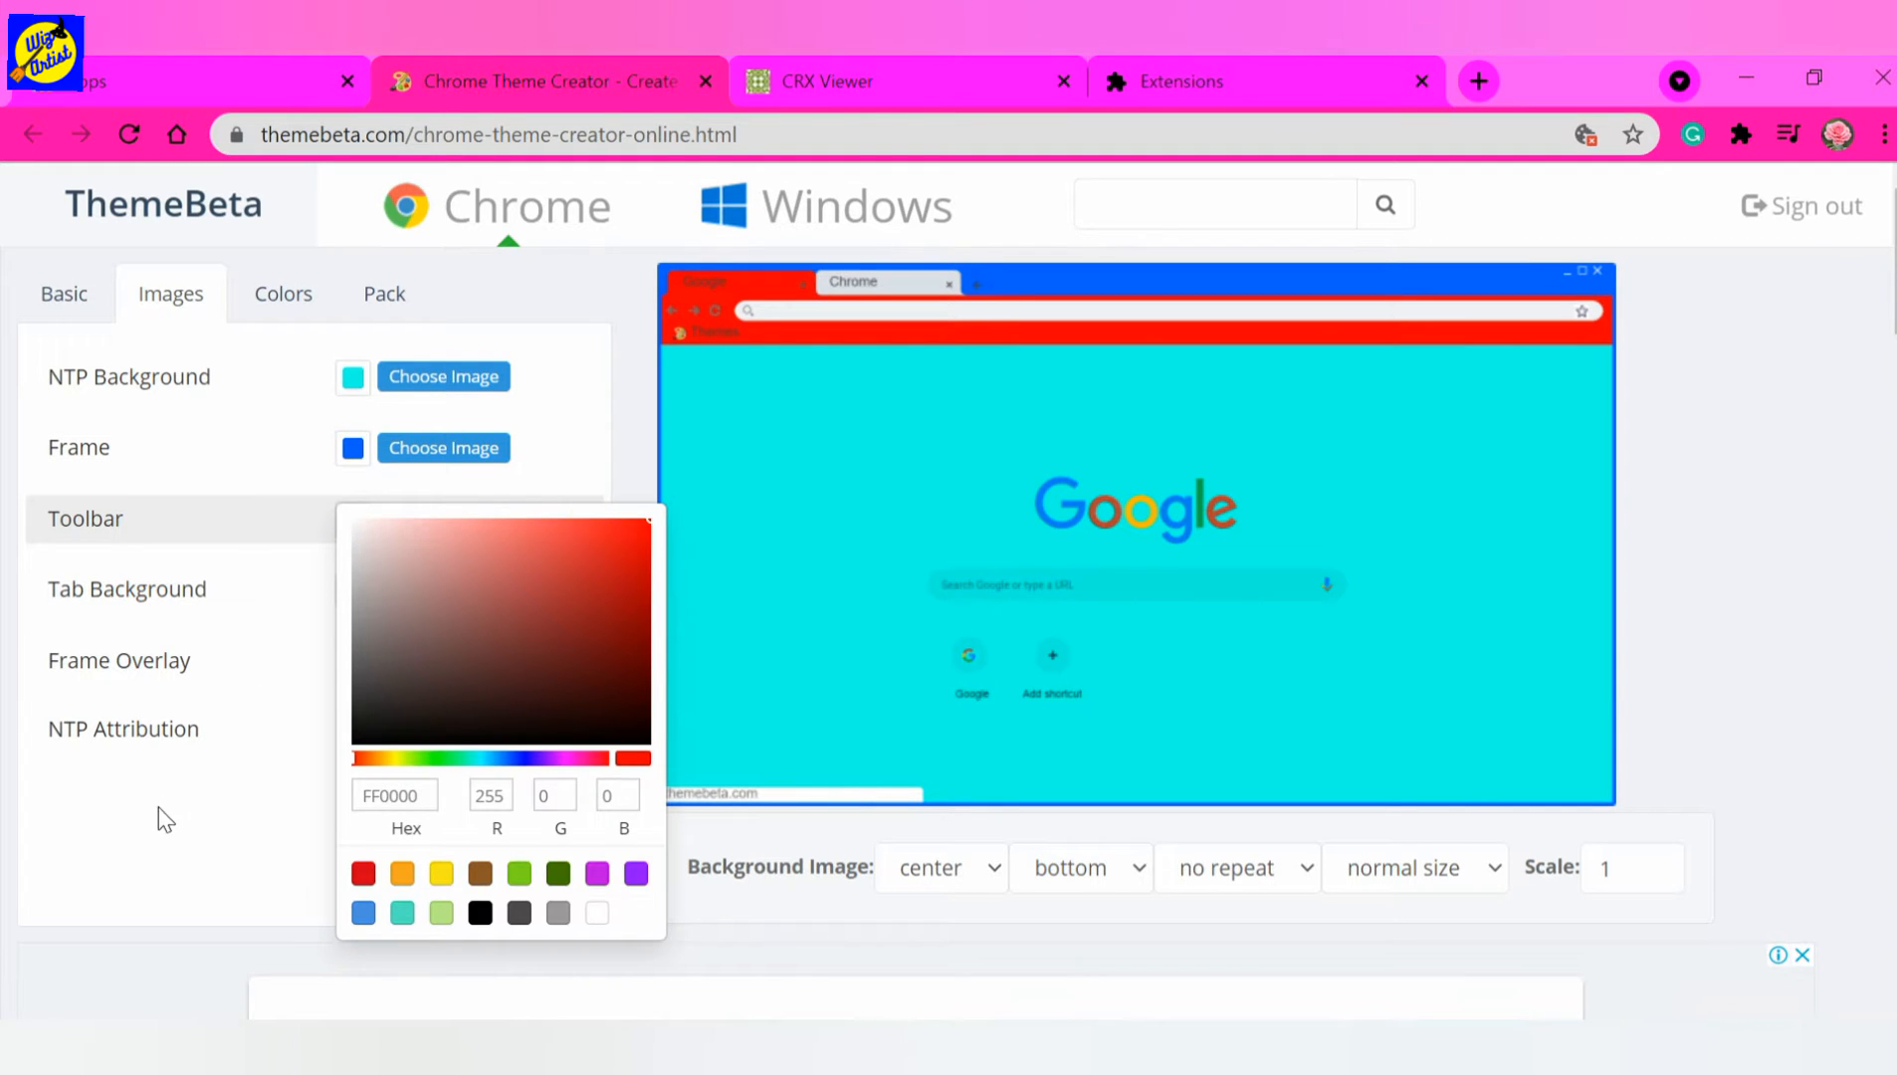
left_click(207, 802)
Set the Tab Background color to light blue in the theme's image settings.
left_click(371, 601)
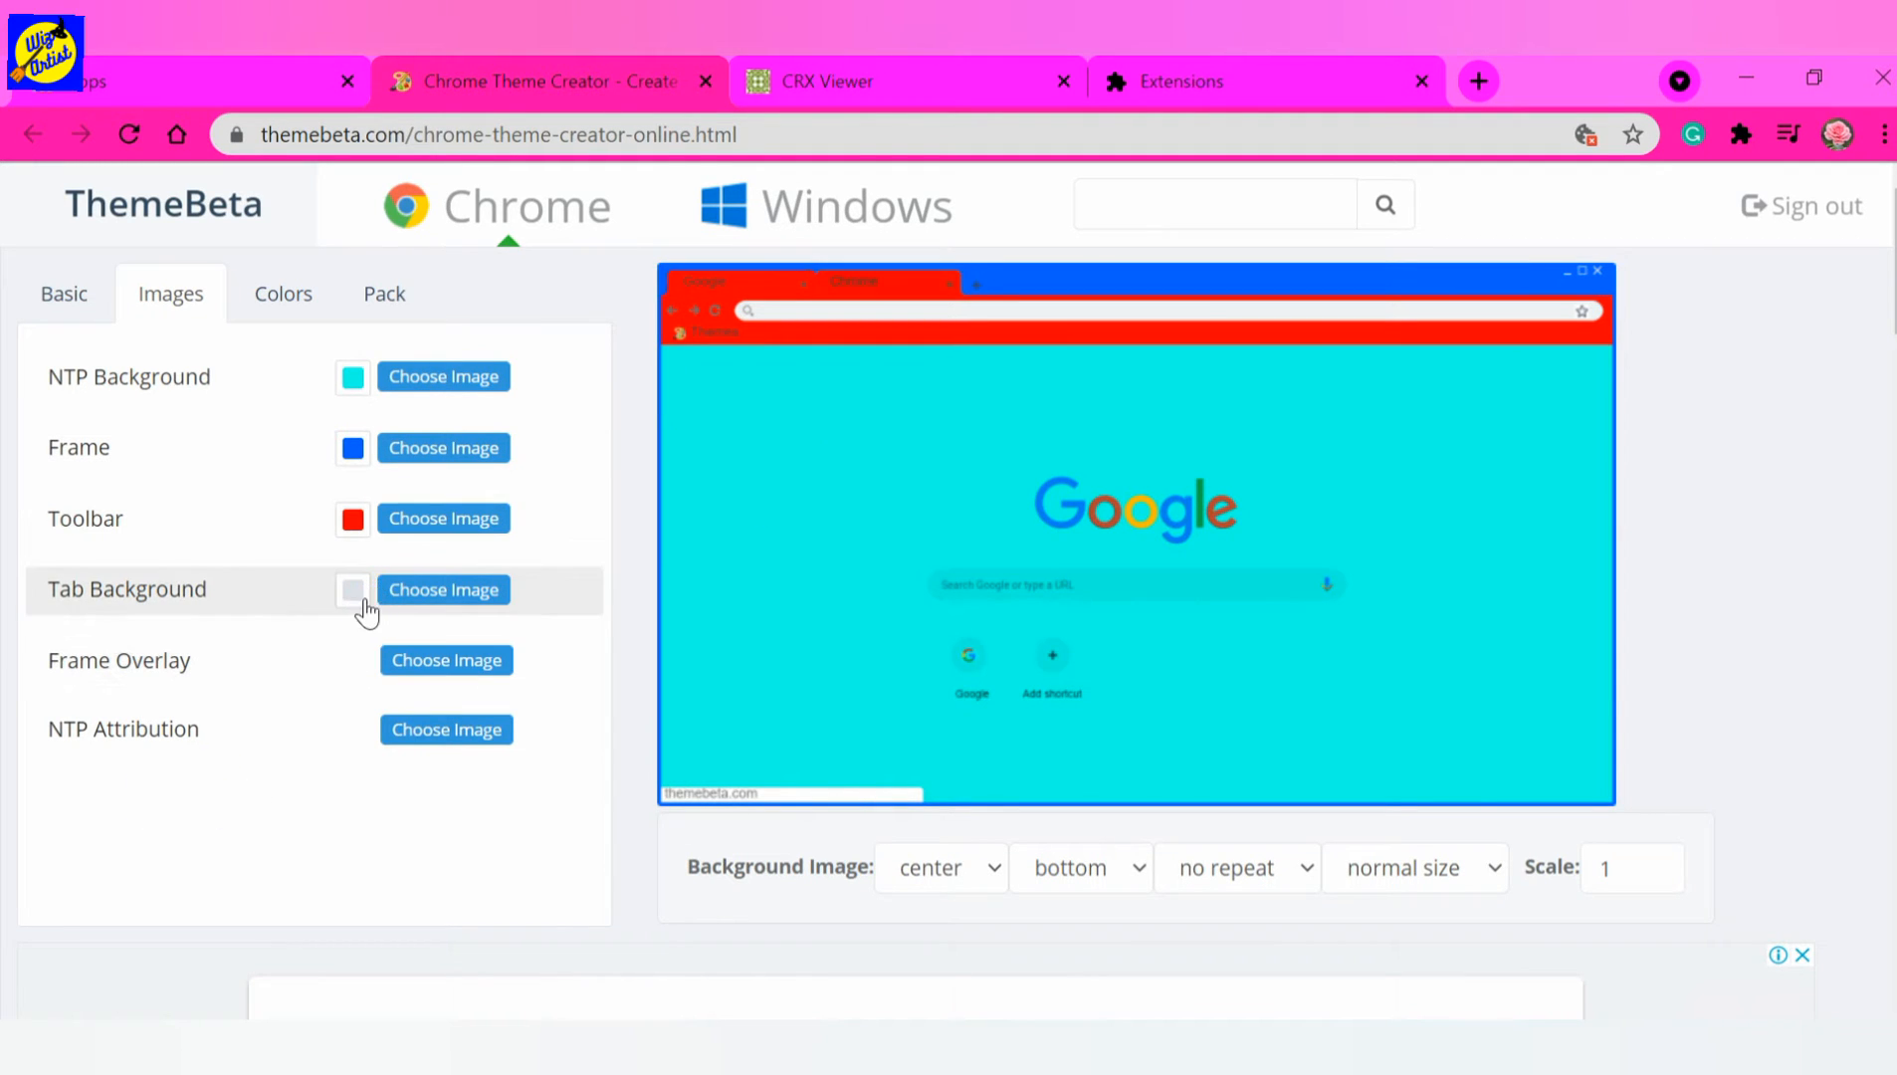
left_click(361, 598)
left_click_drag(372, 657, 524, 577)
left_click(220, 860)
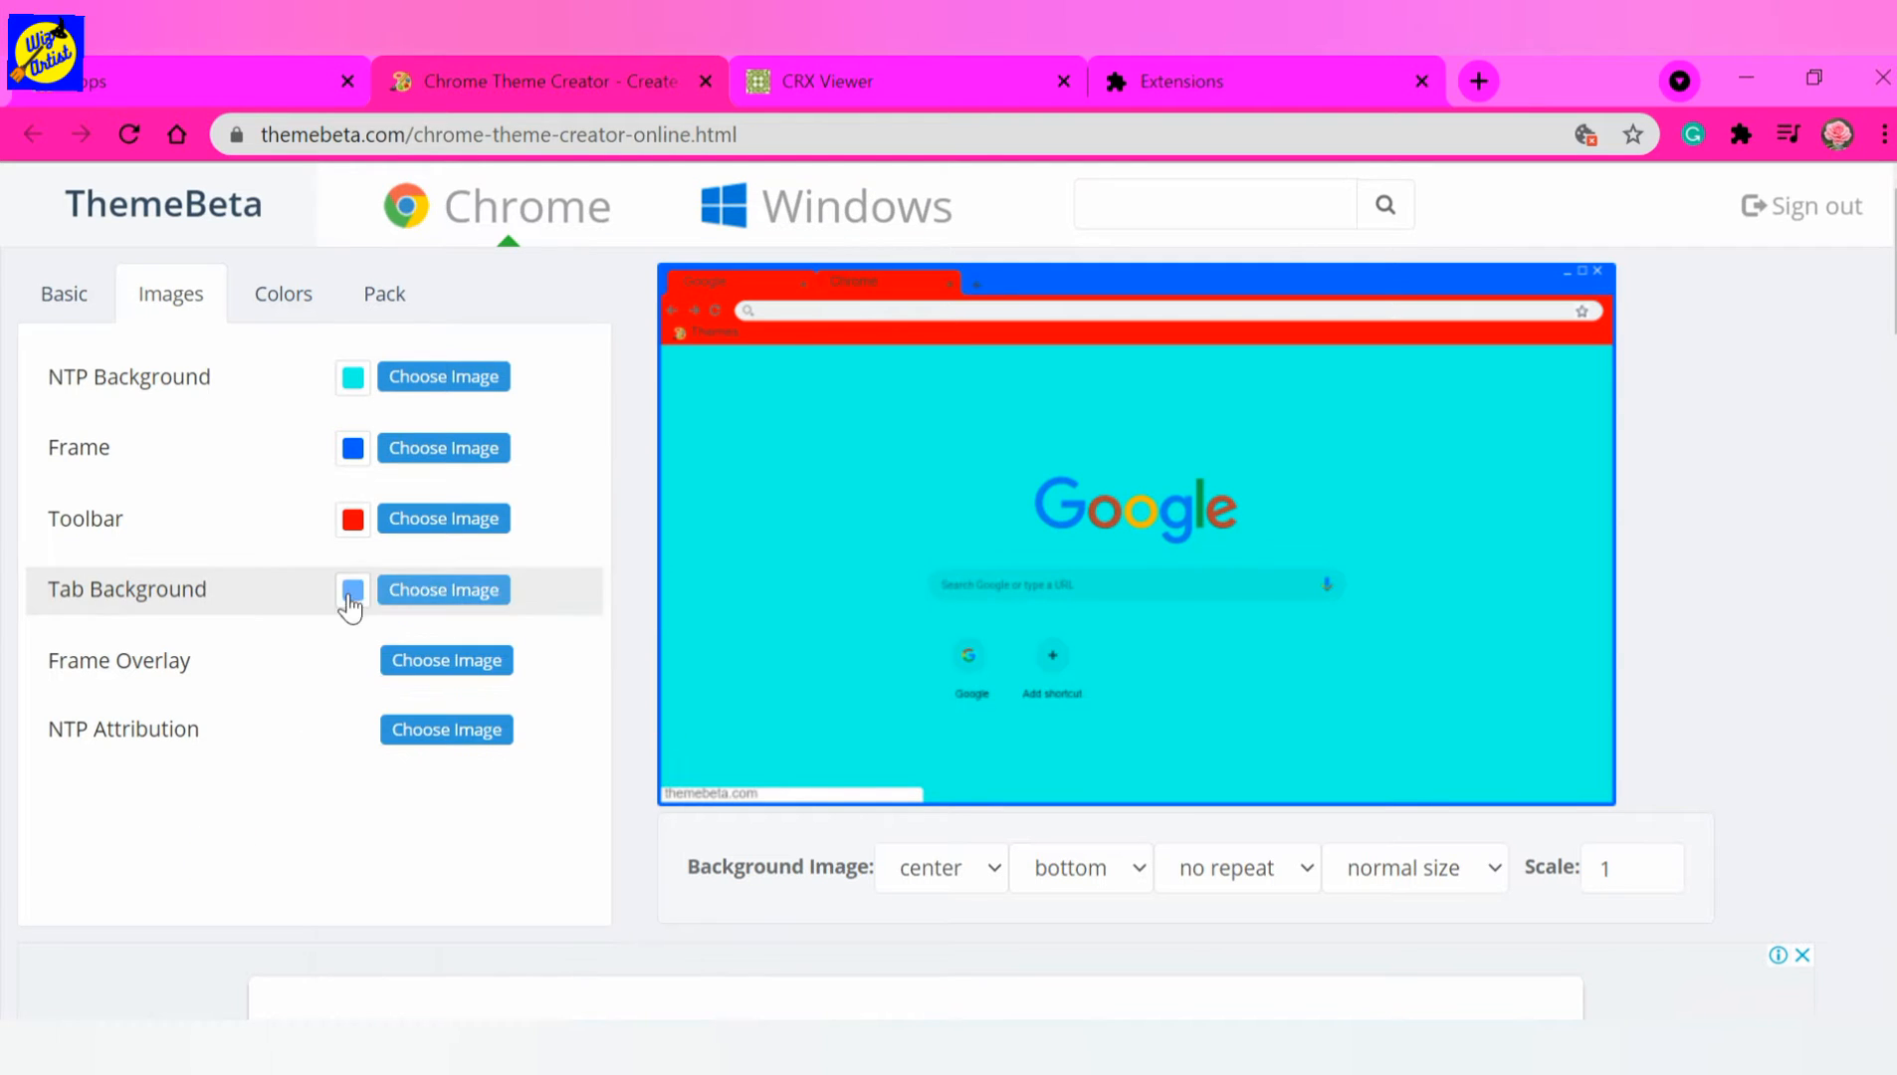
In the theme's color settings, set the Toolbar color to bright green.
left_click(284, 299)
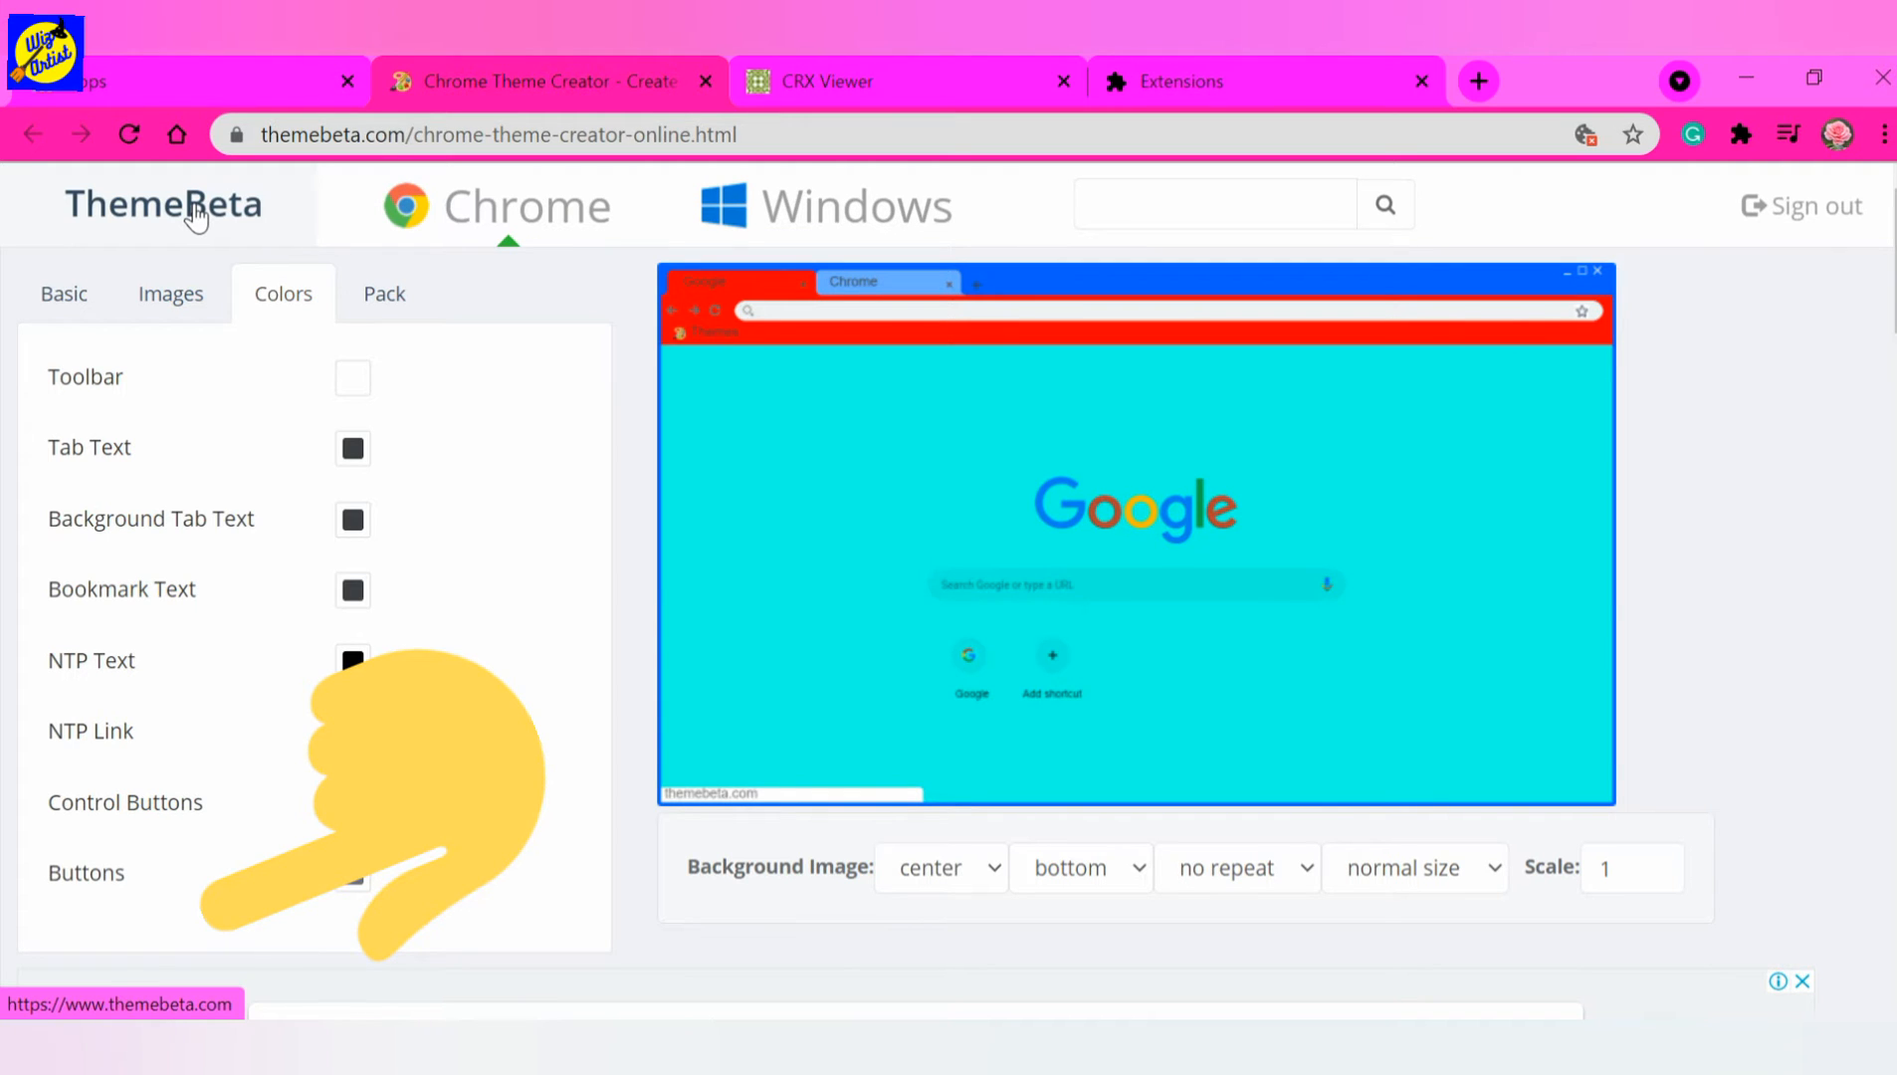
left_click(353, 378)
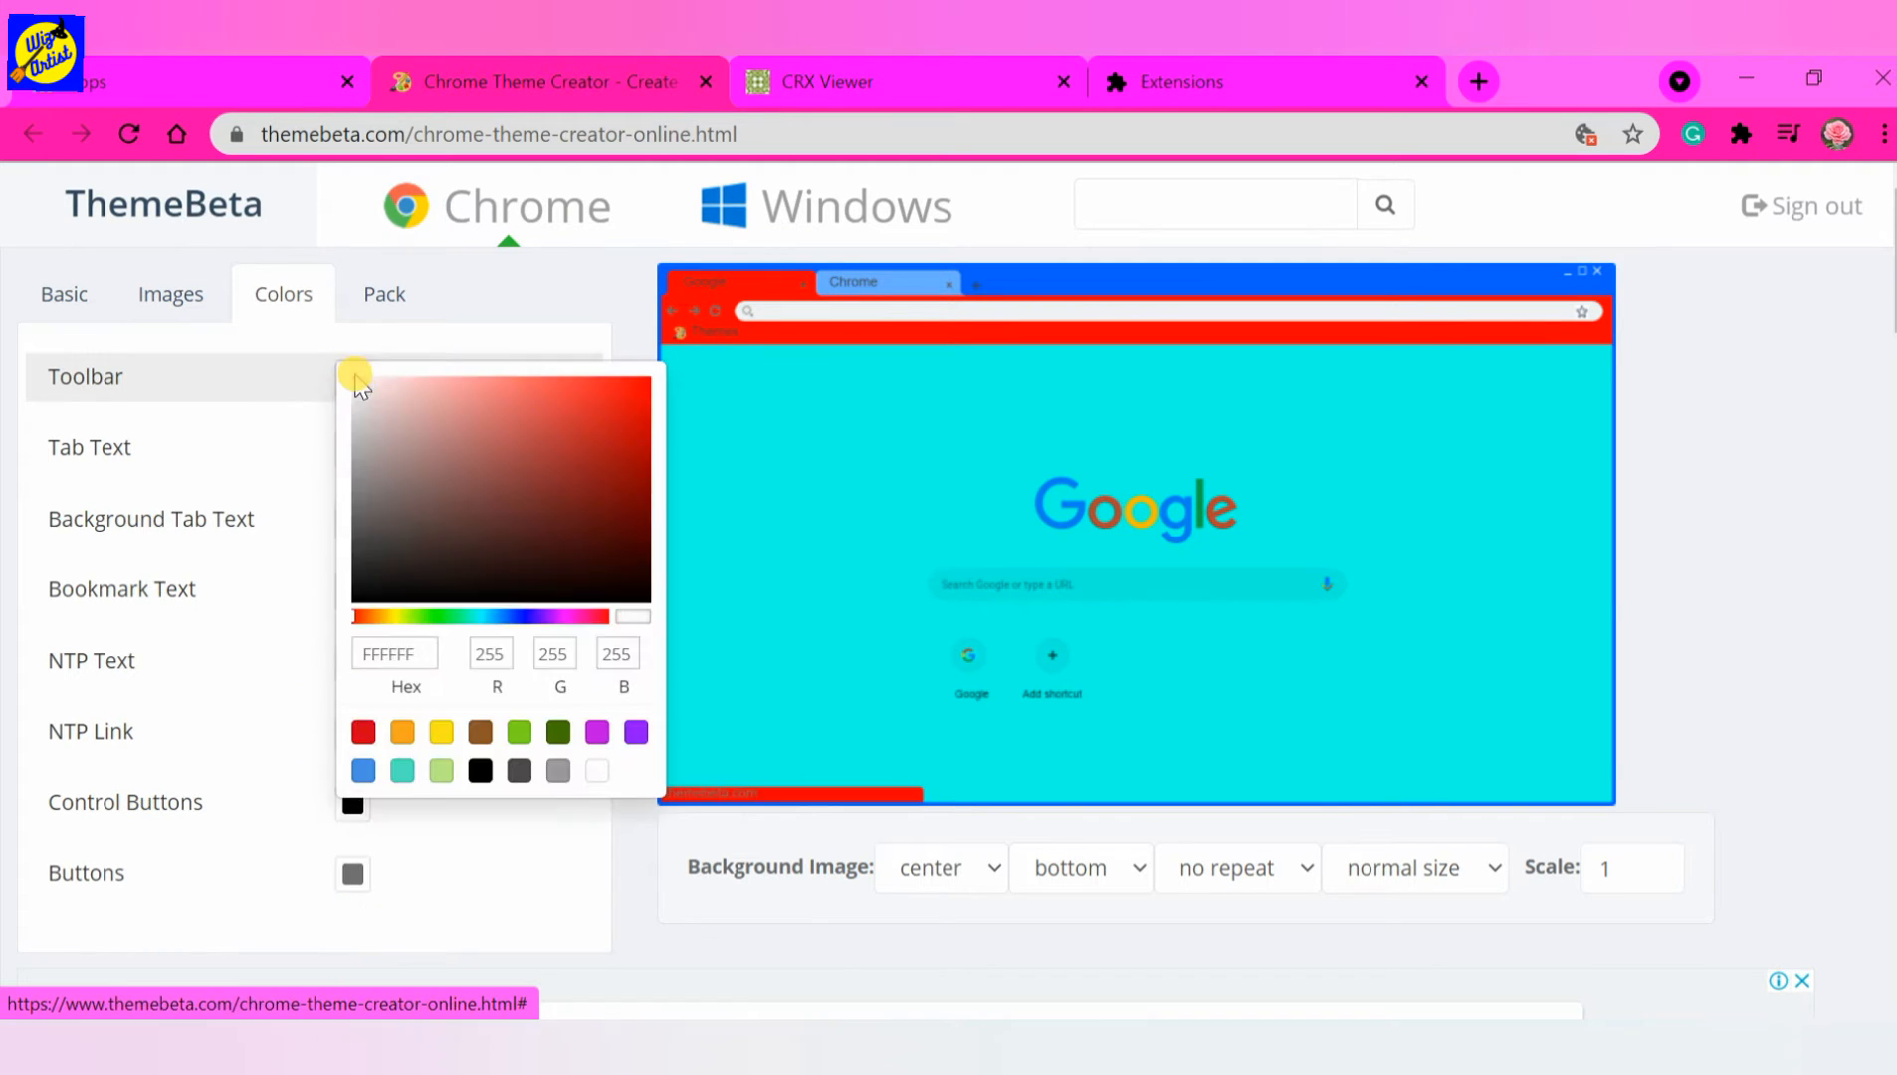
mouse_move(445, 426)
left_mouse_down()
mouse_move(690, 359)
mouse_move(605, 369)
mouse_move(678, 366)
left_mouse_up()
left_click(416, 615)
left_click(544, 943)
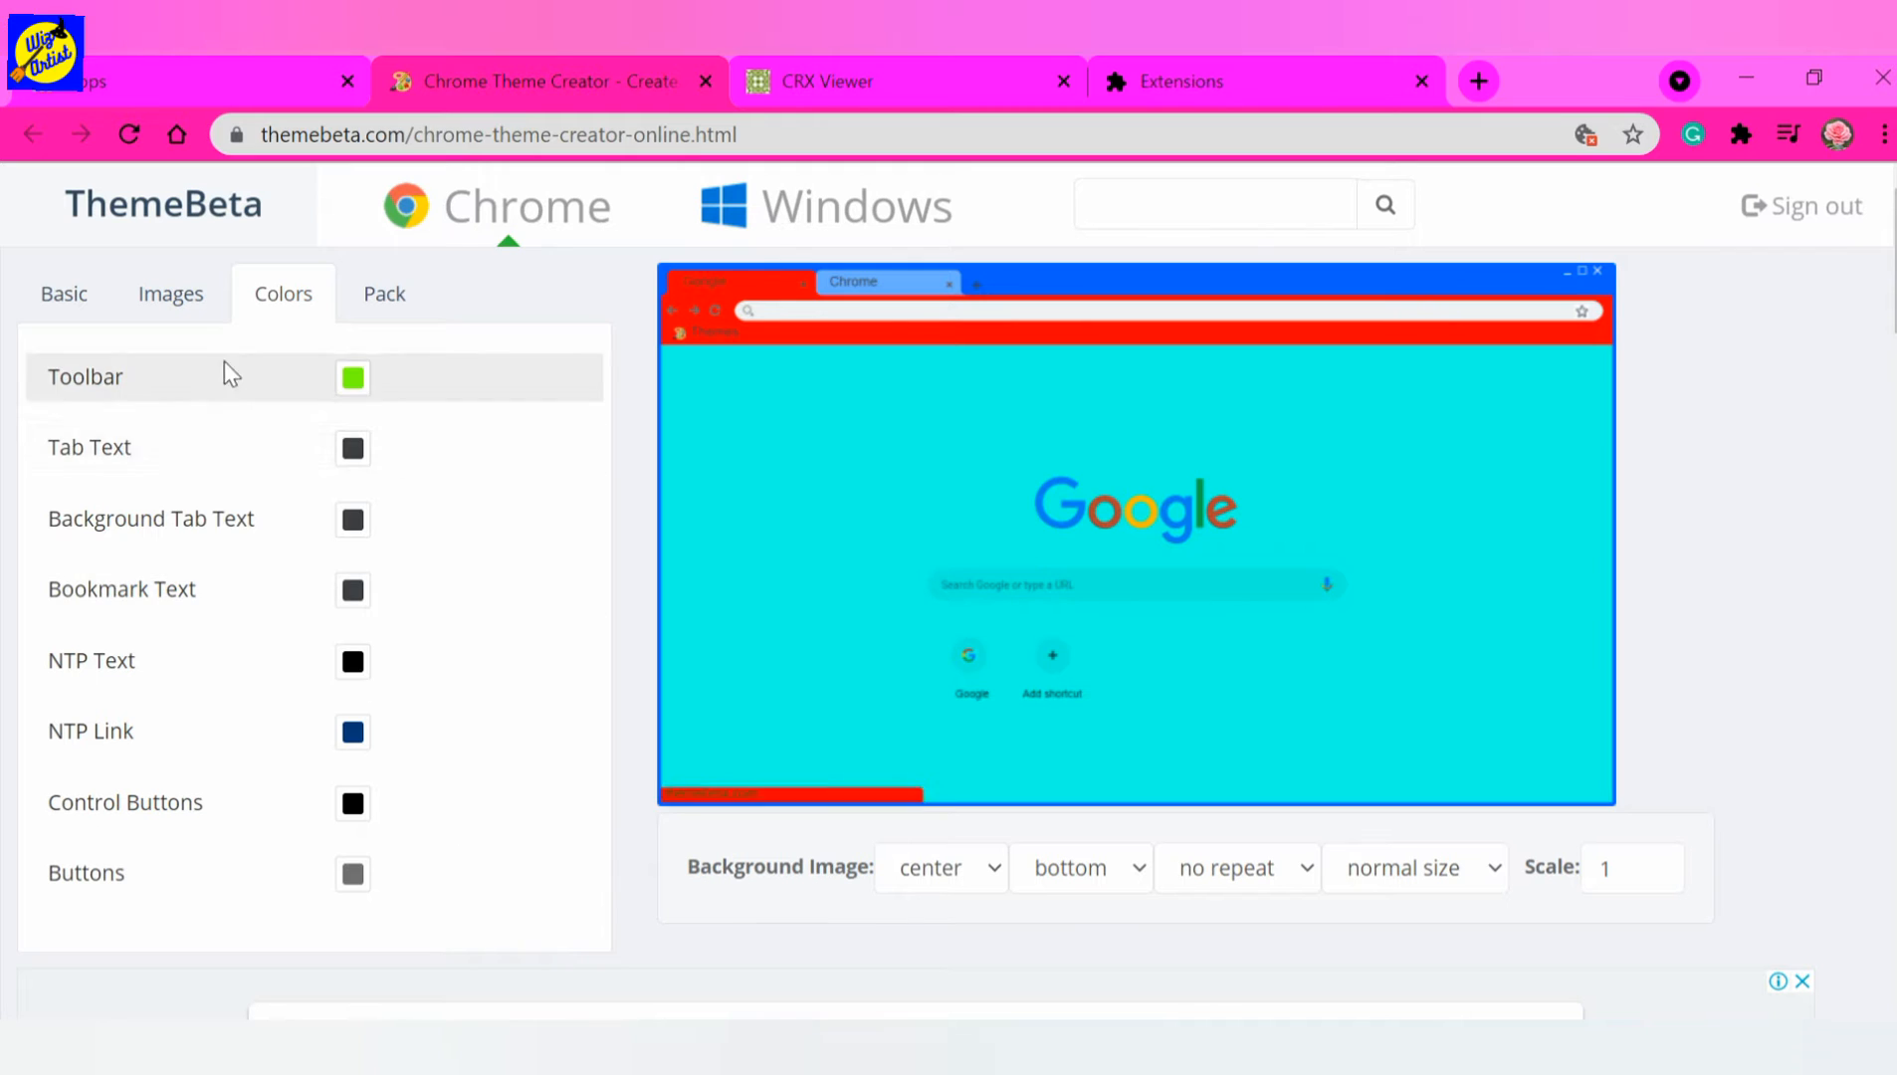
Set both the Tab Text and the Background Tab Text colors to black 000000.
left_click(351, 452)
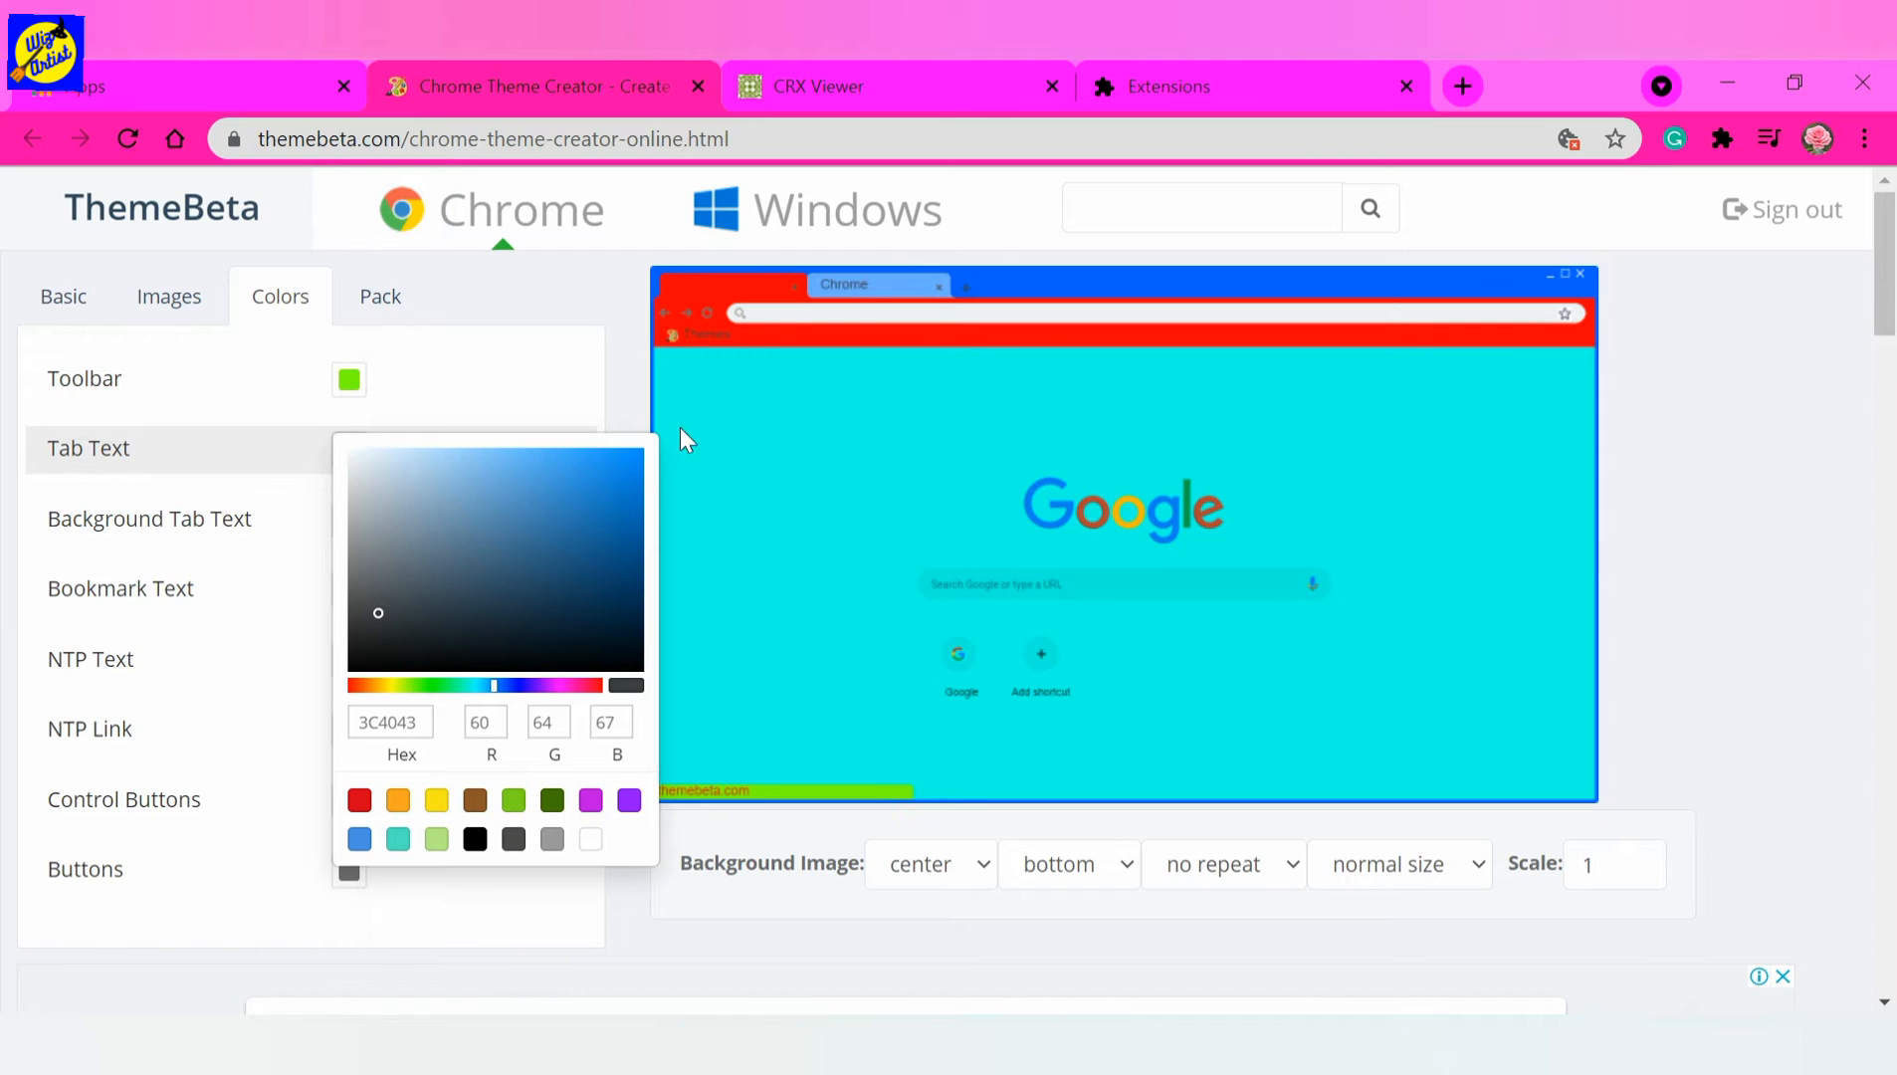
mouse_move(554, 502)
left_mouse_down()
mouse_move(368, 677)
mouse_move(347, 673)
left_mouse_up()
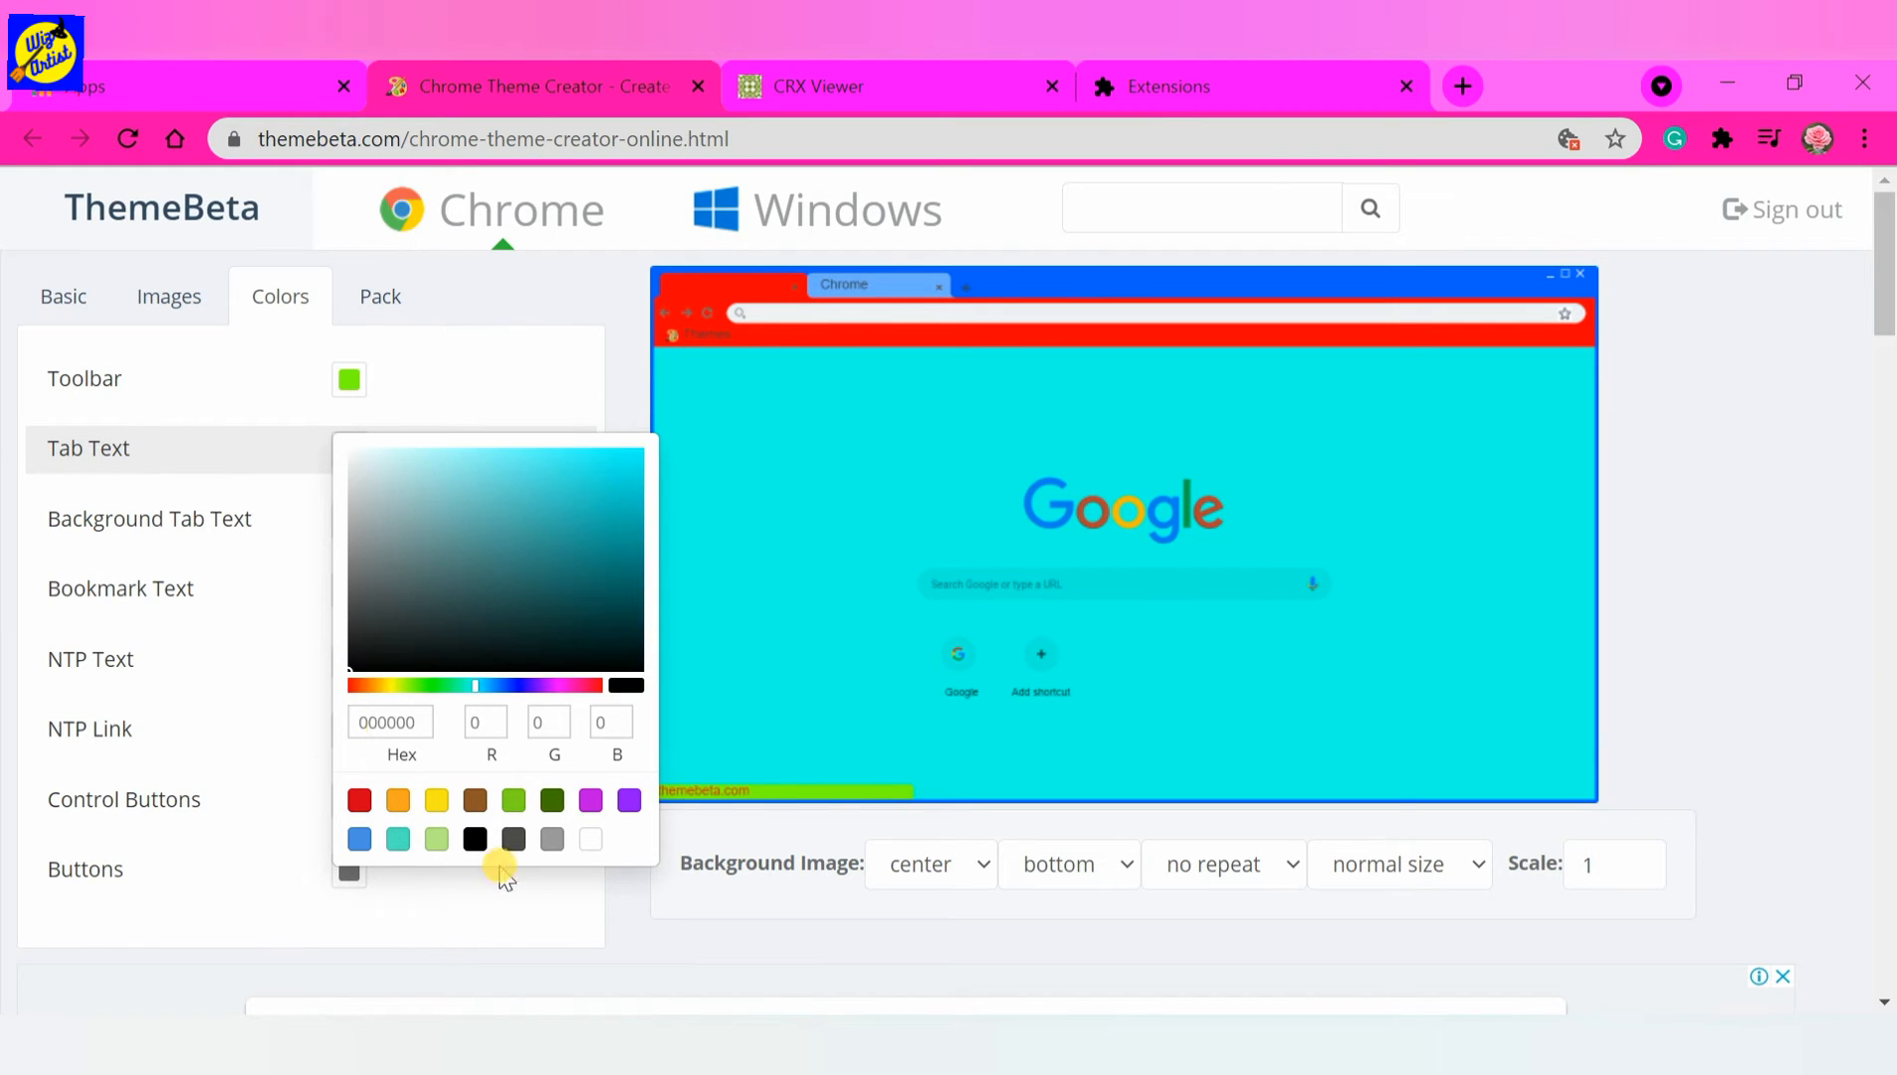
left_click(567, 928)
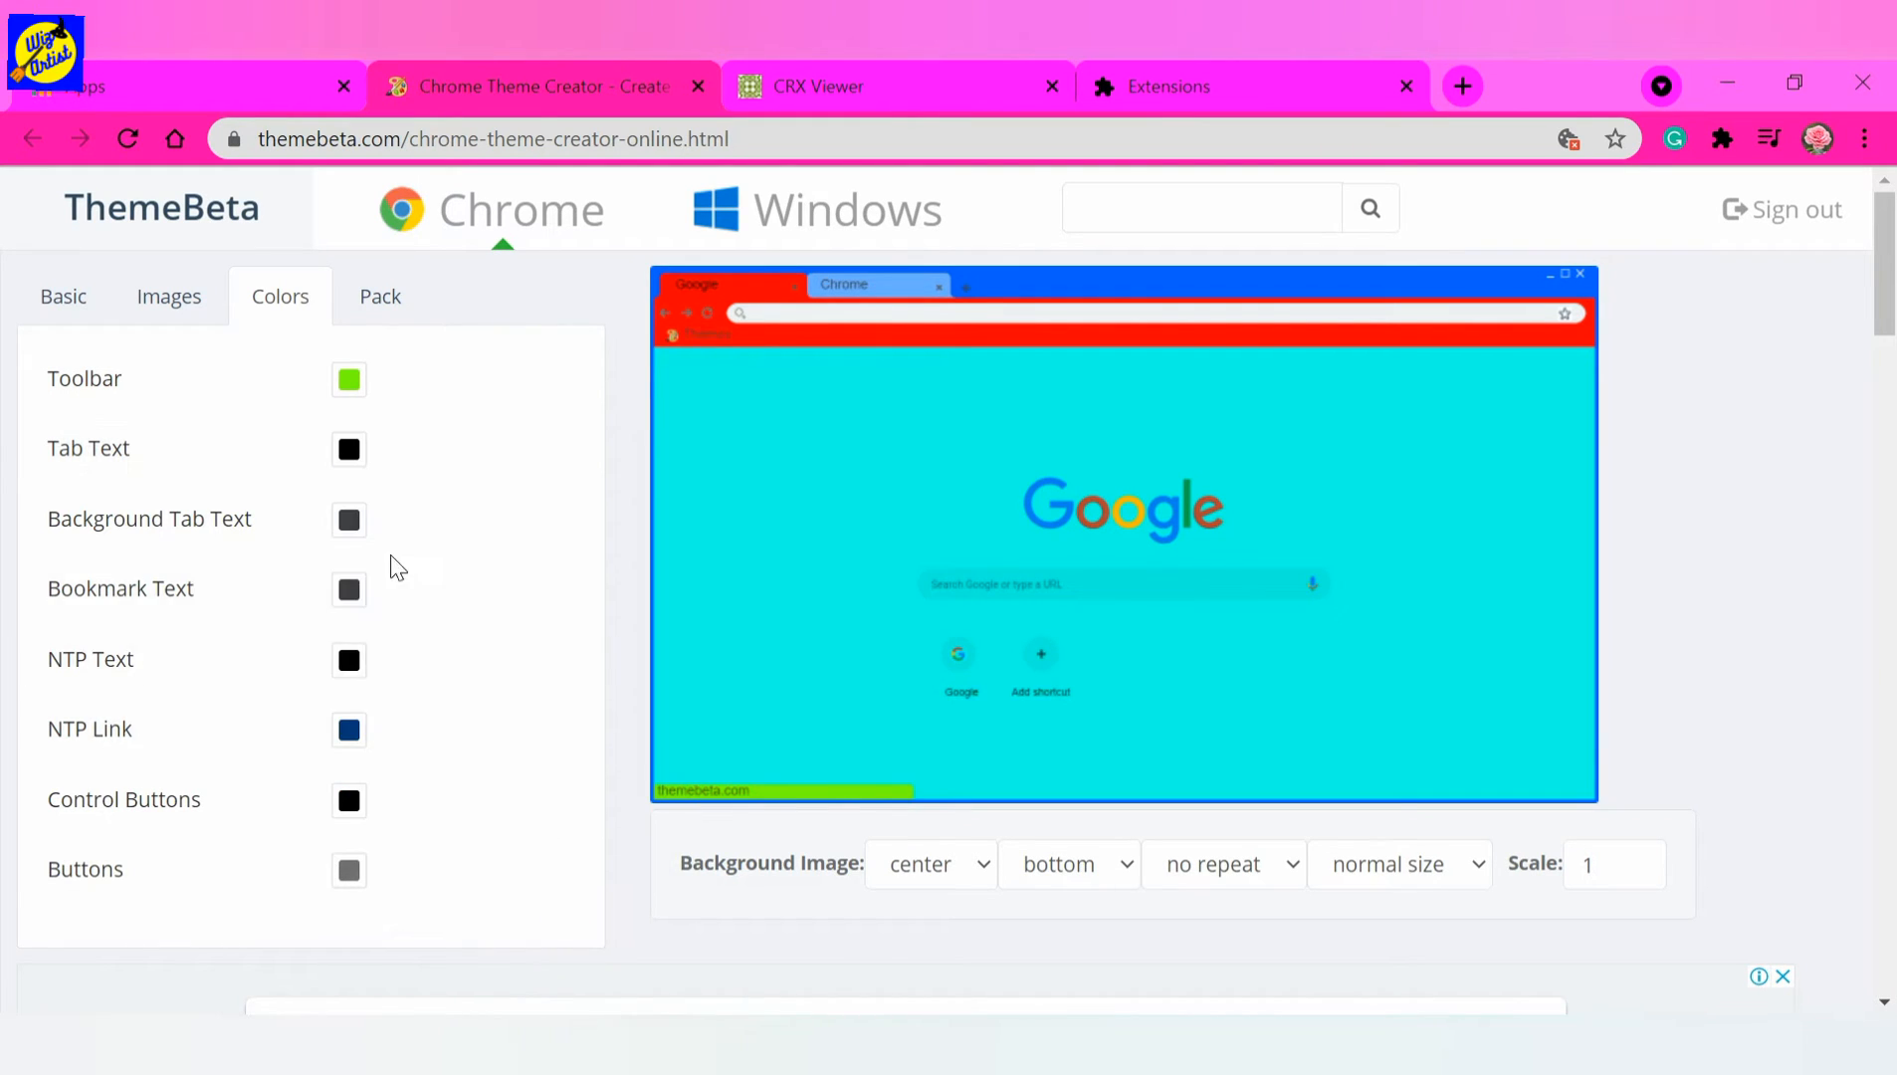
left_click(347, 523)
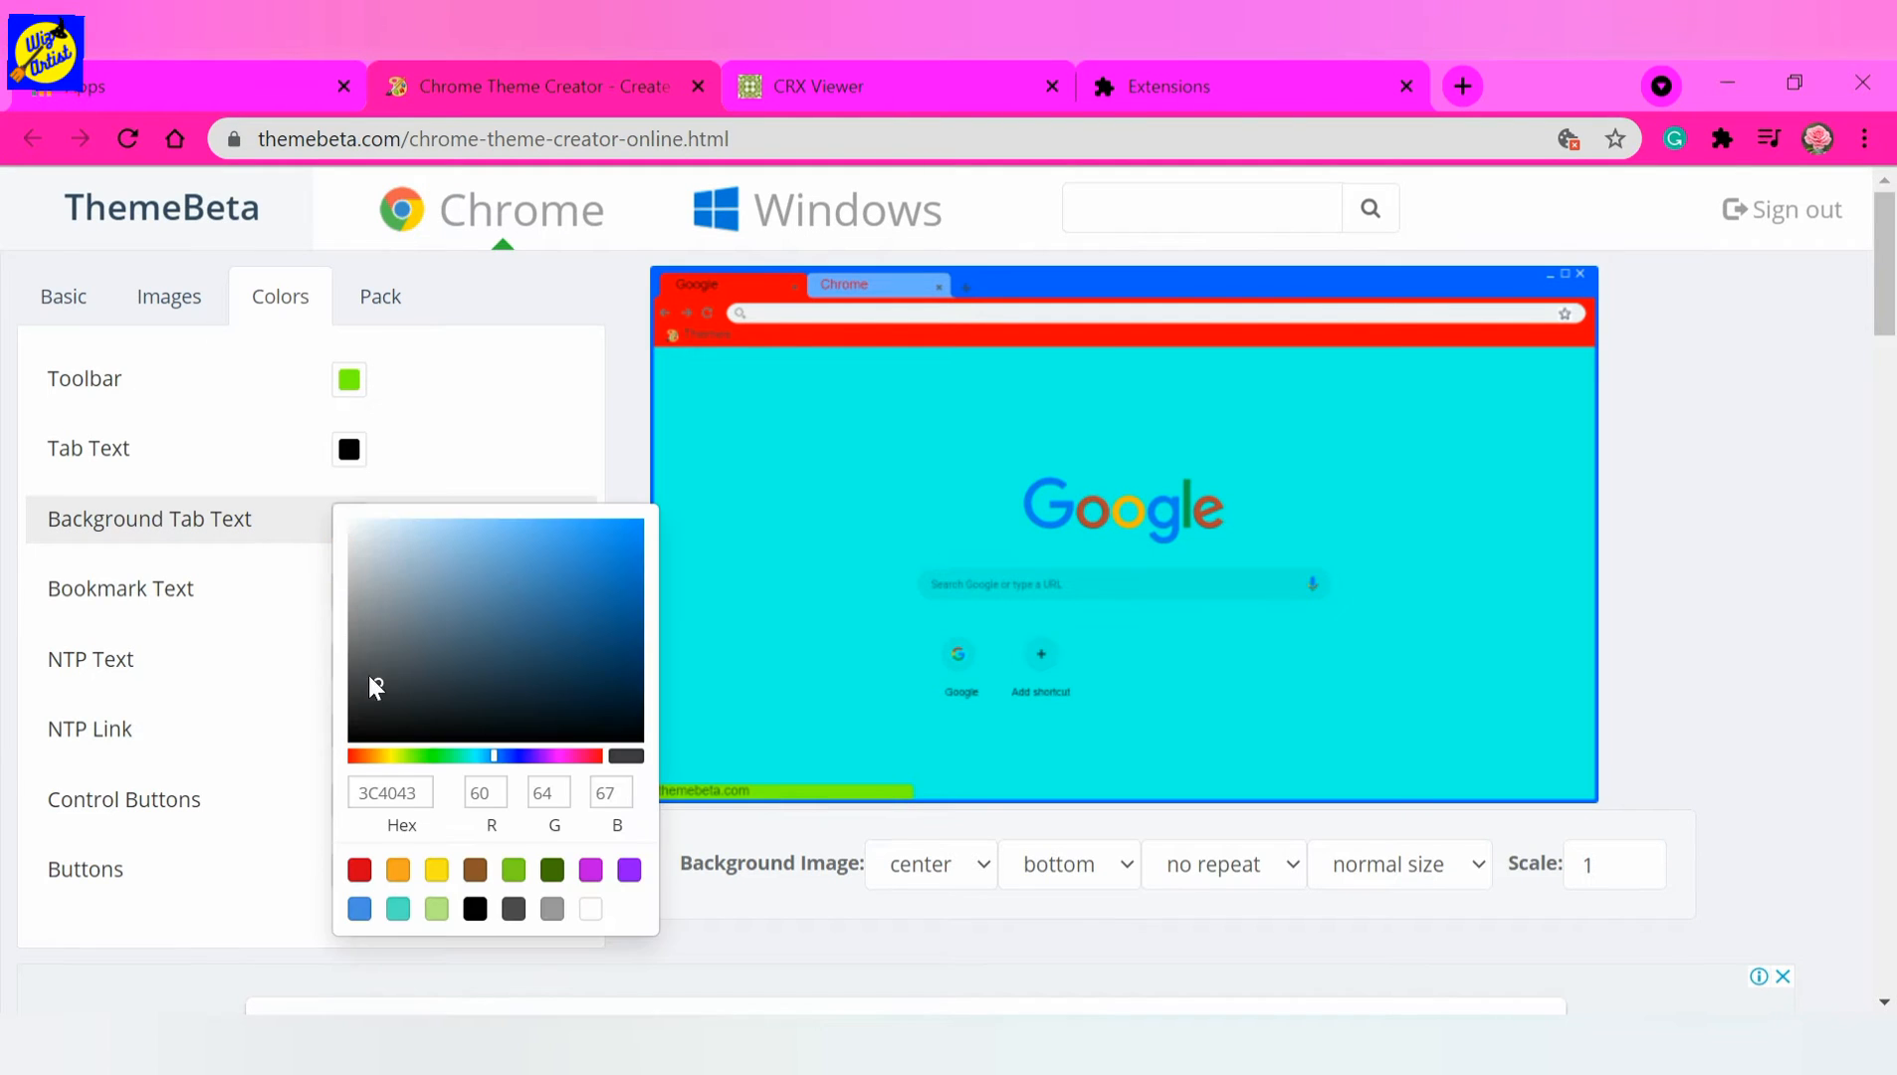
left_click_drag(374, 687, 271, 786)
left_click(219, 900)
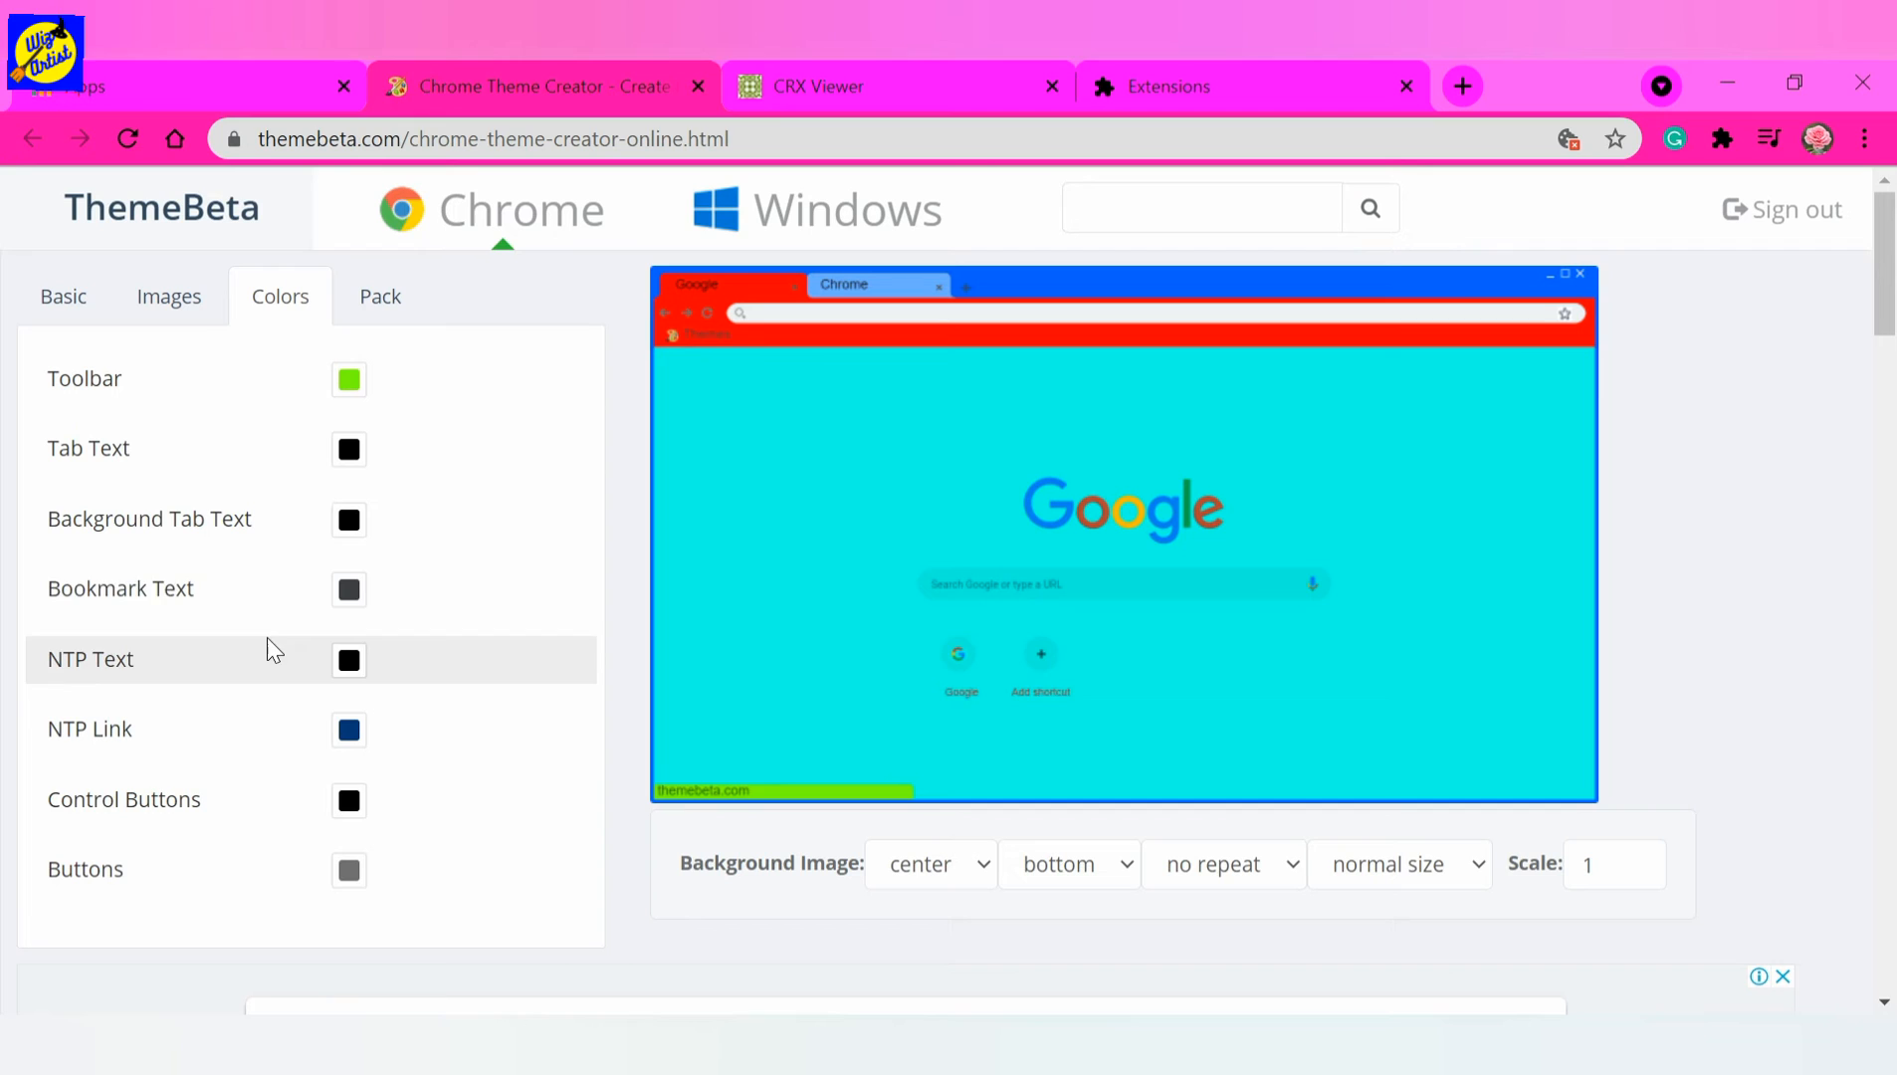
Set the Bookmark Text color to black in the theme's color settings.
left_click(343, 595)
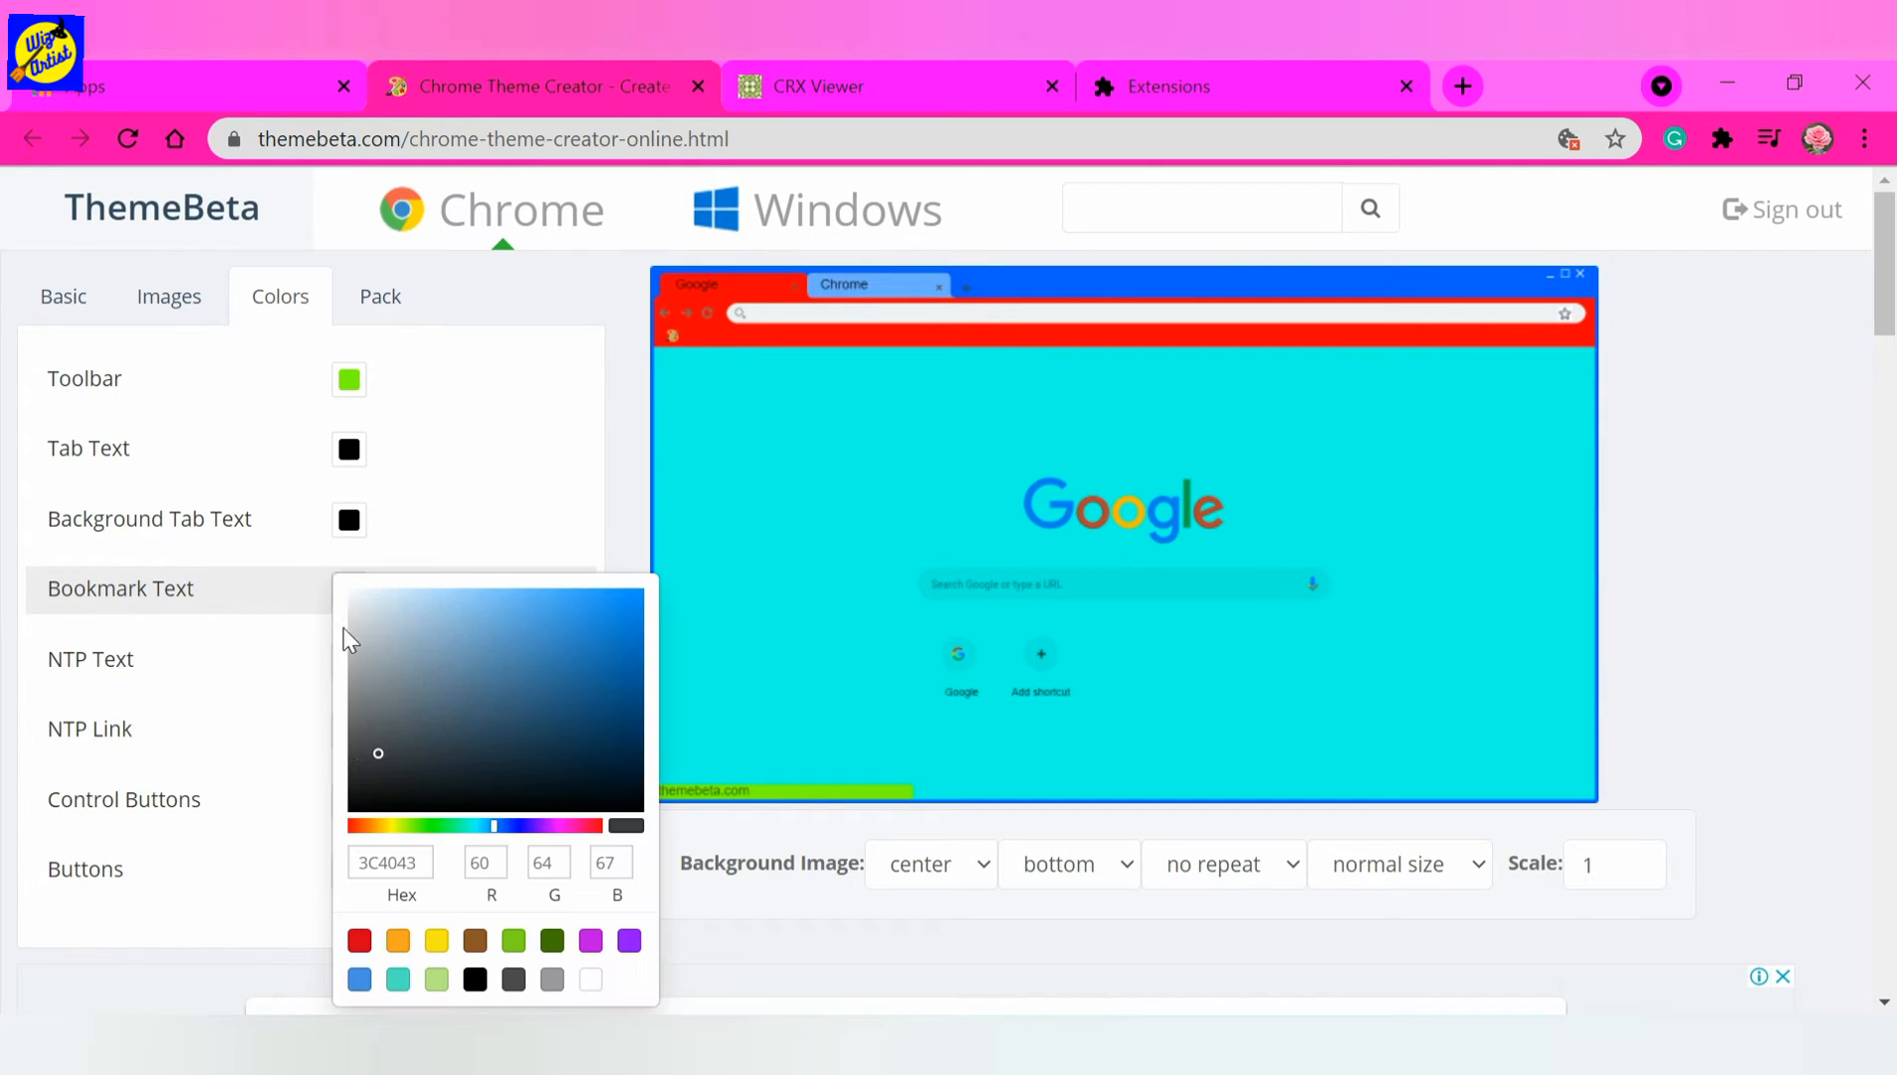
left_click_drag(361, 764, 322, 880)
left_click(273, 888)
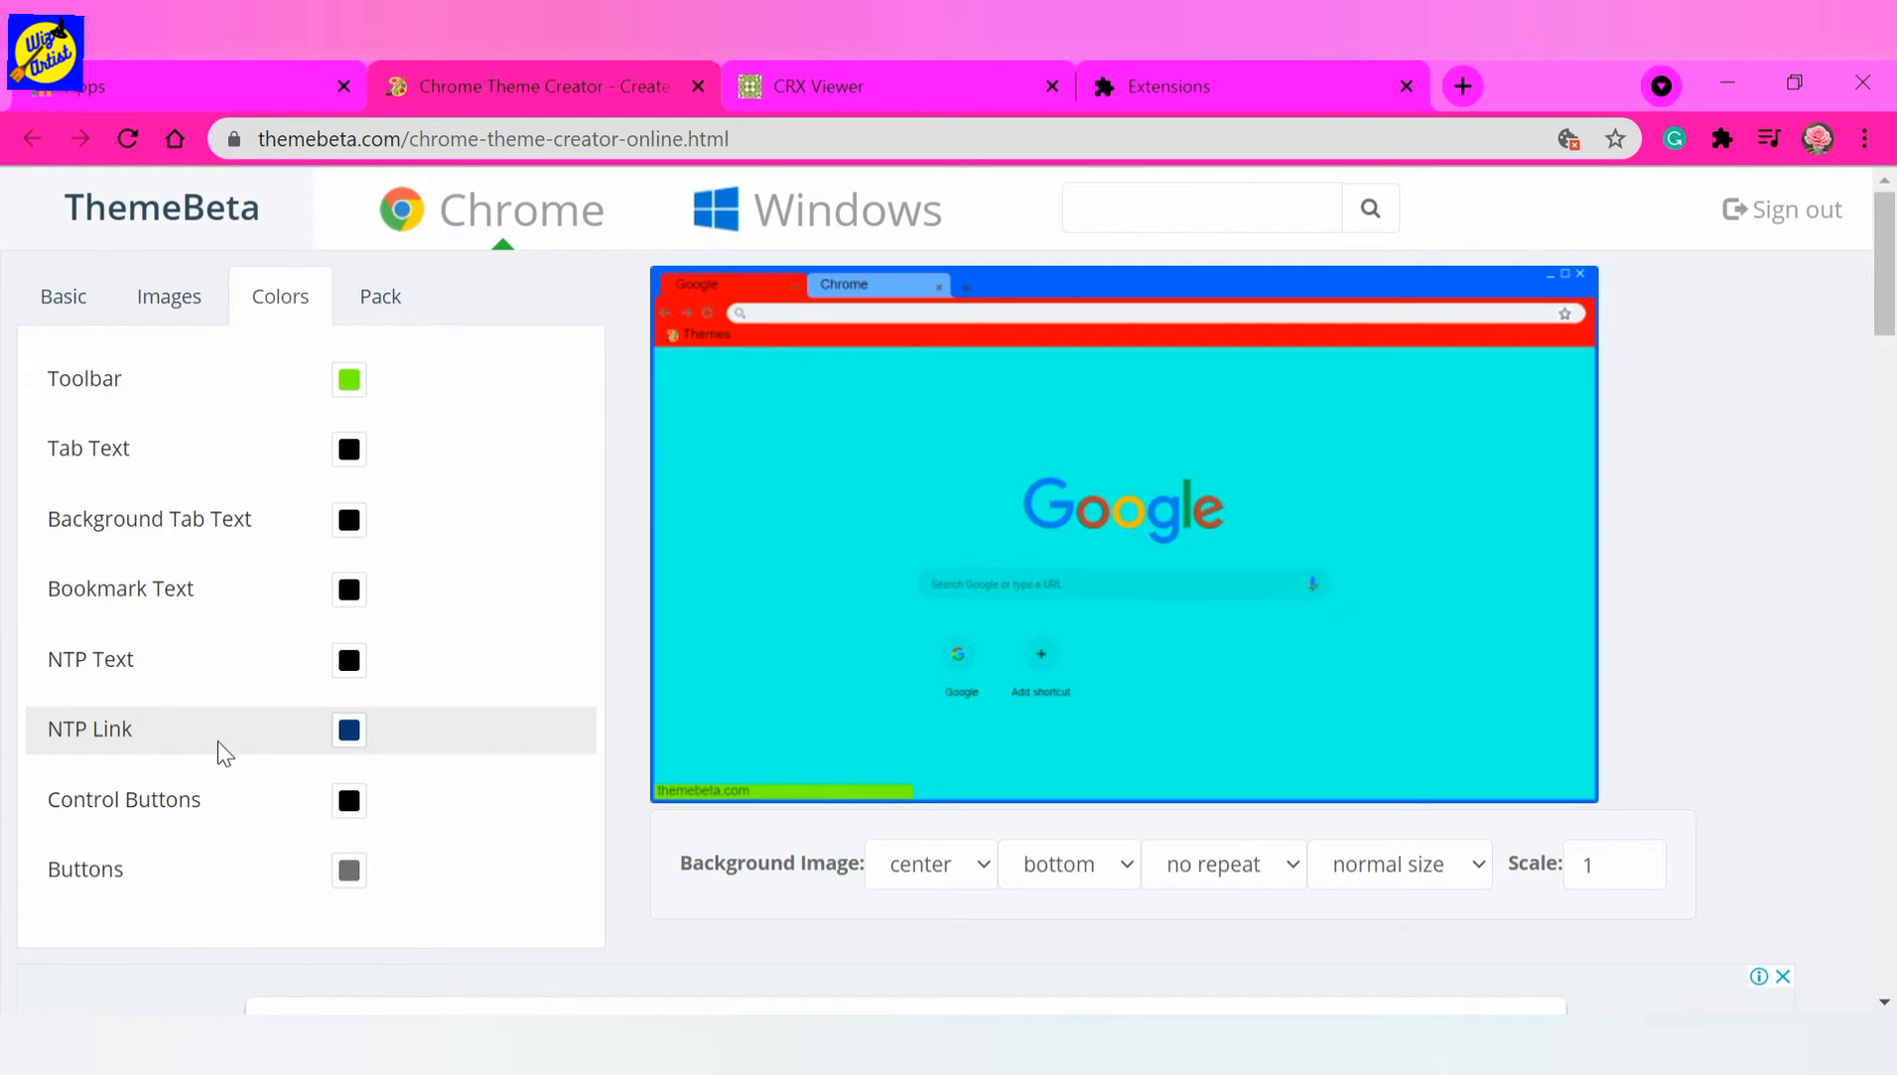
Set the NTP Link color to bright blue, leaving the NTP Text color black.
left_click(350, 665)
left_click(314, 745)
left_click(349, 729)
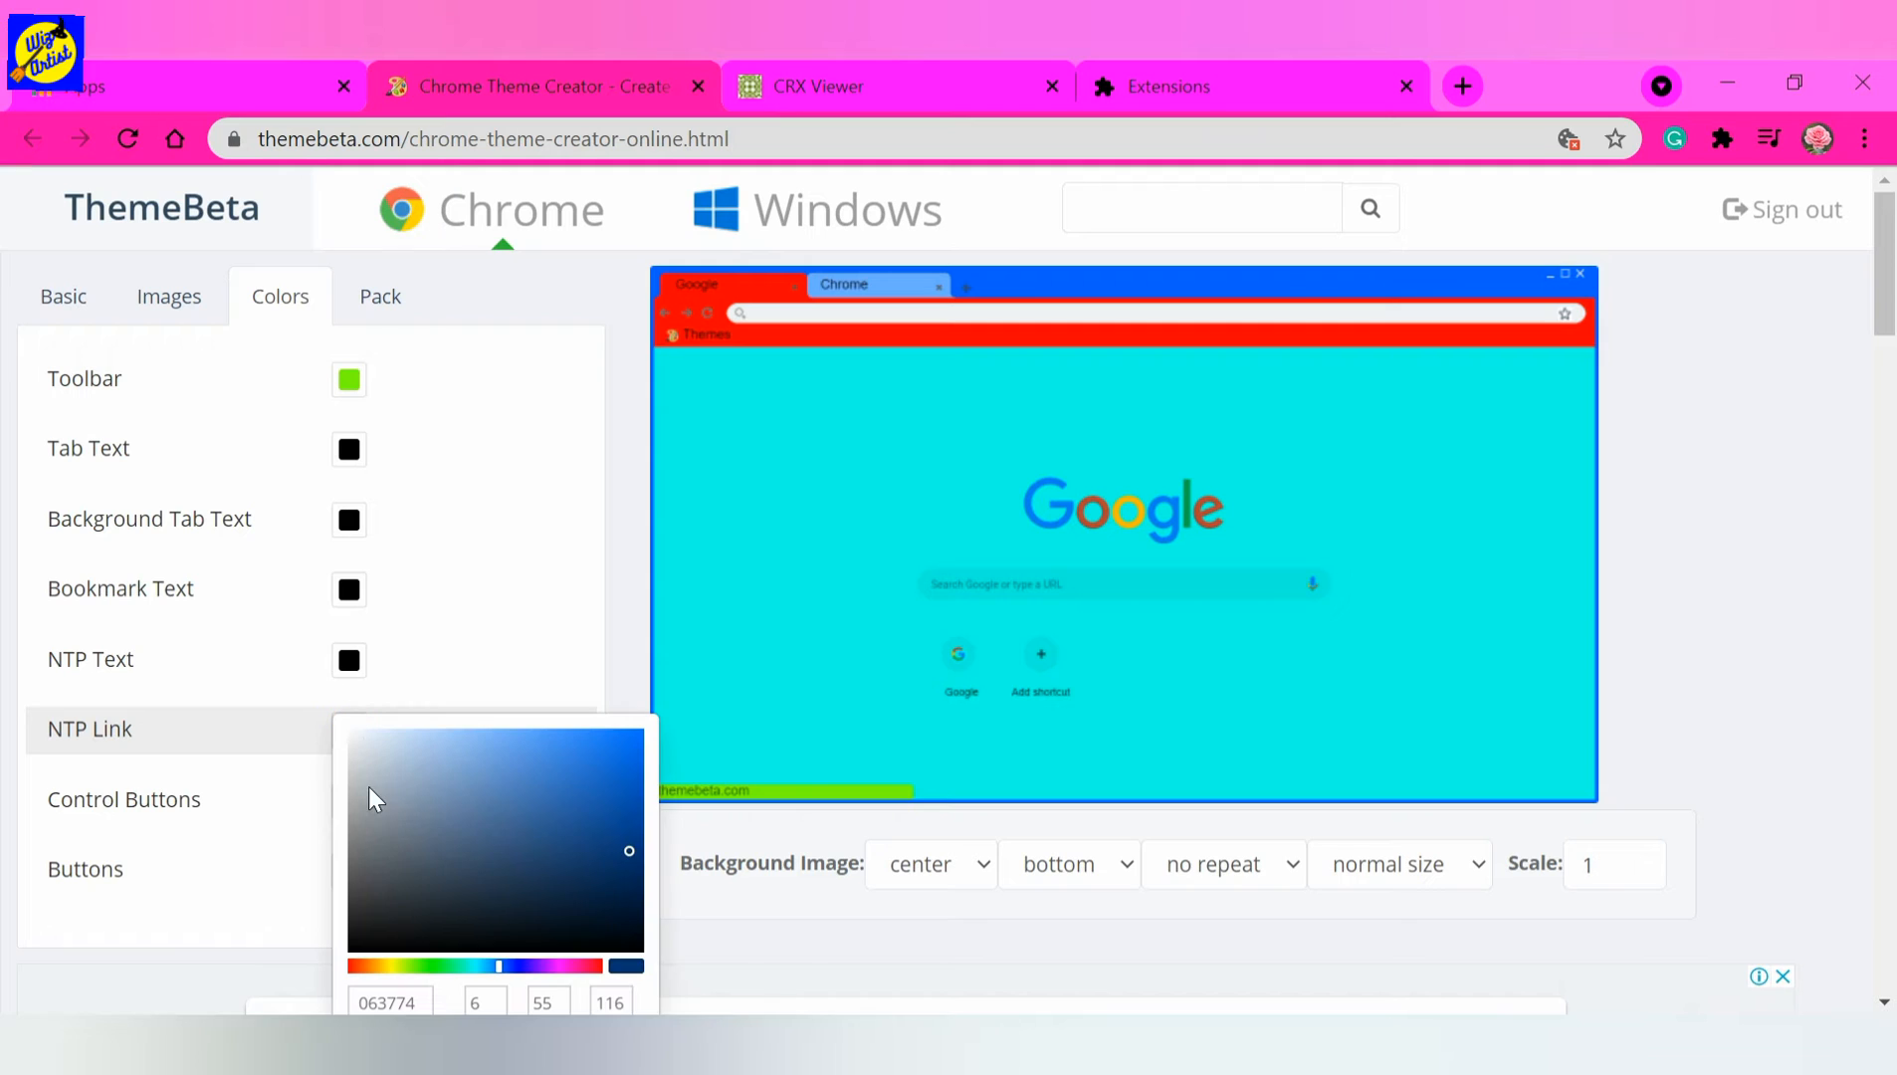
left_click(594, 746)
left_click(761, 652)
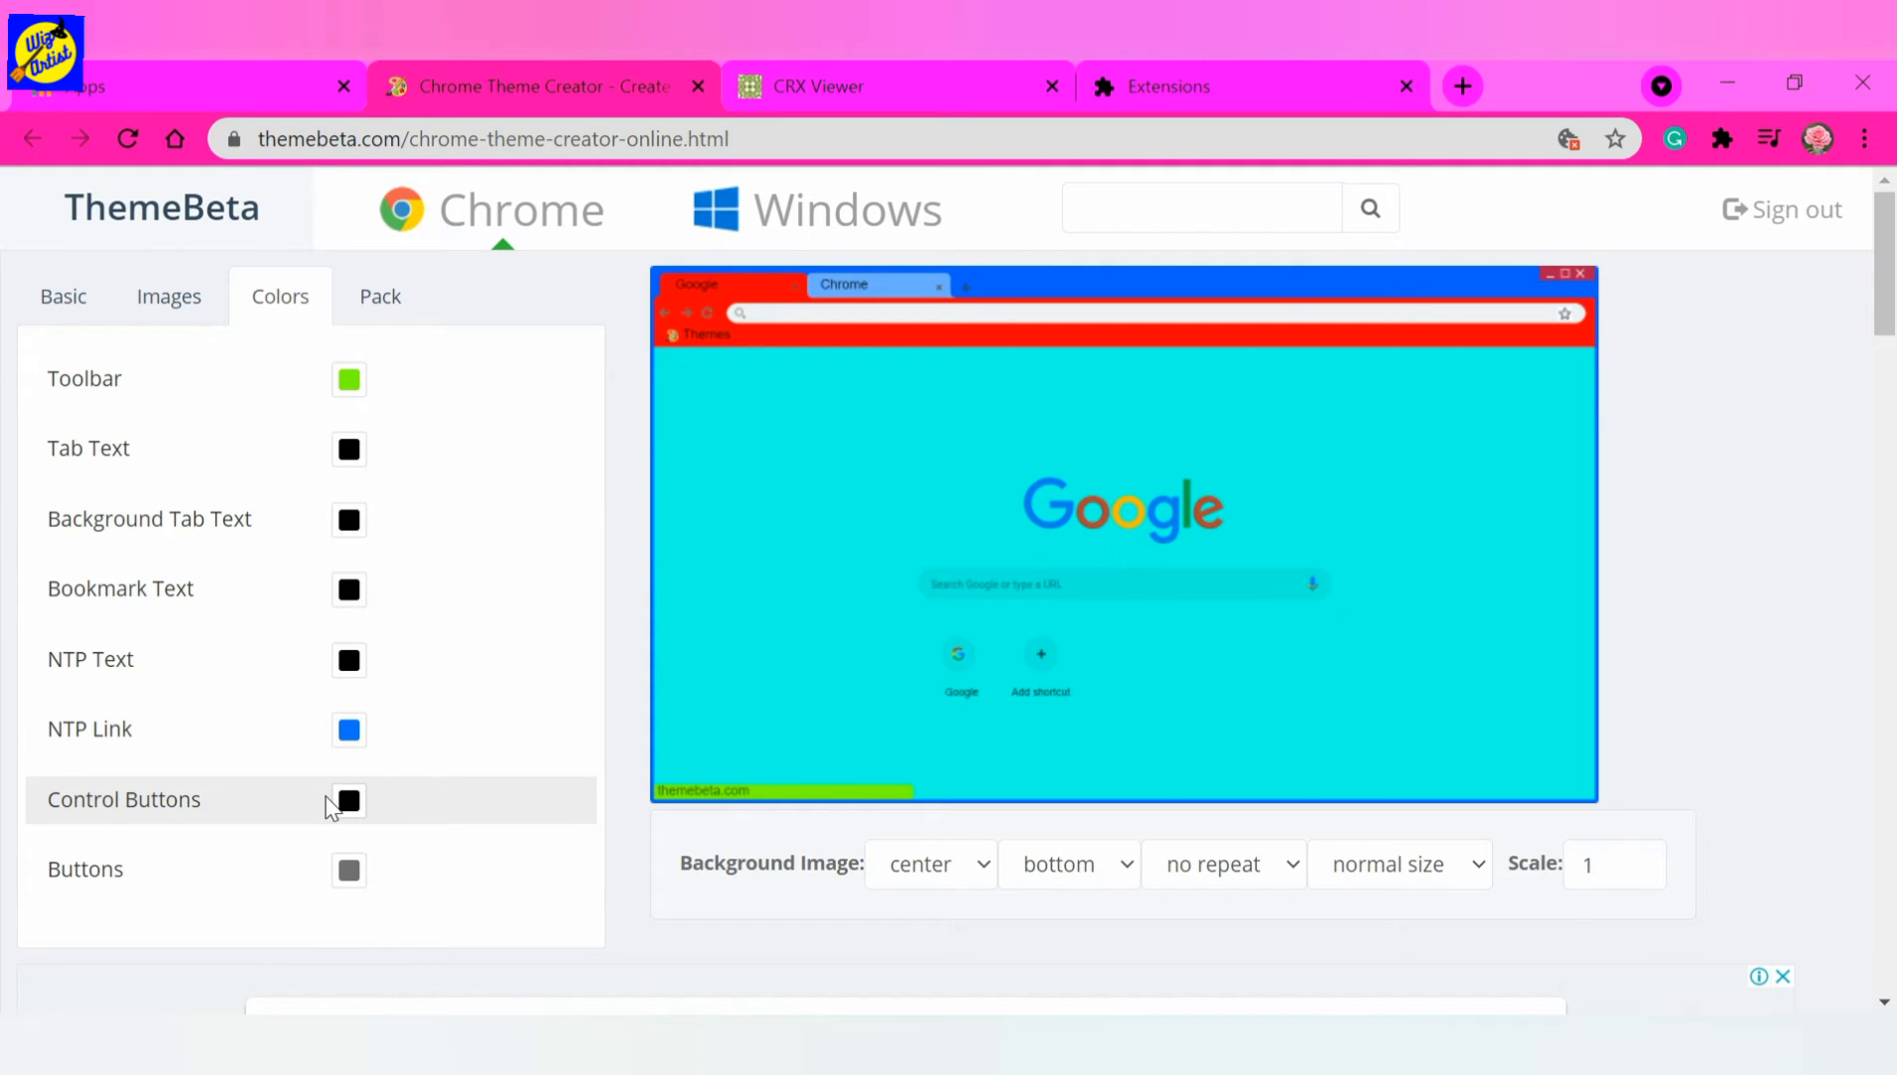
Set the Control Buttons color to white in the theme's color settings.
left_click(348, 802)
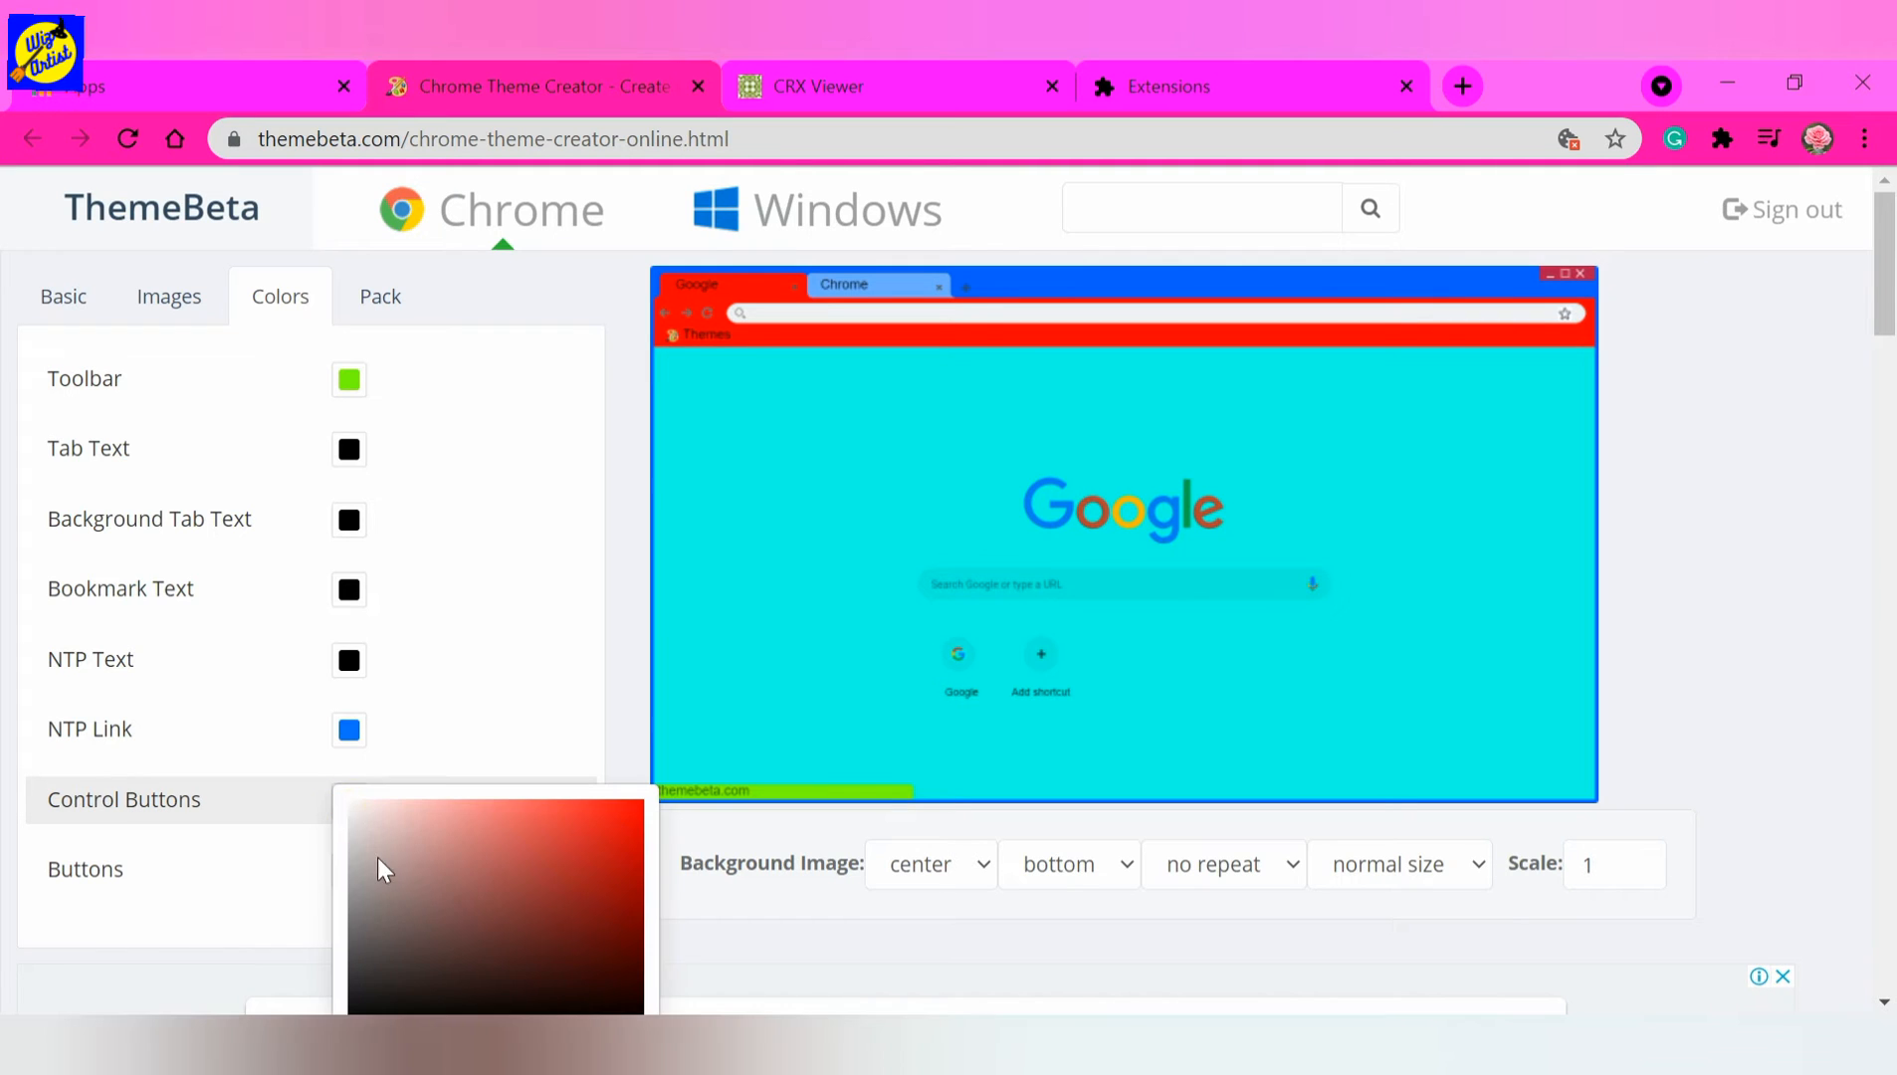
mouse_move(465, 873)
left_mouse_down()
mouse_move(465, 843)
mouse_move(326, 788)
left_mouse_up()
left_click(432, 716)
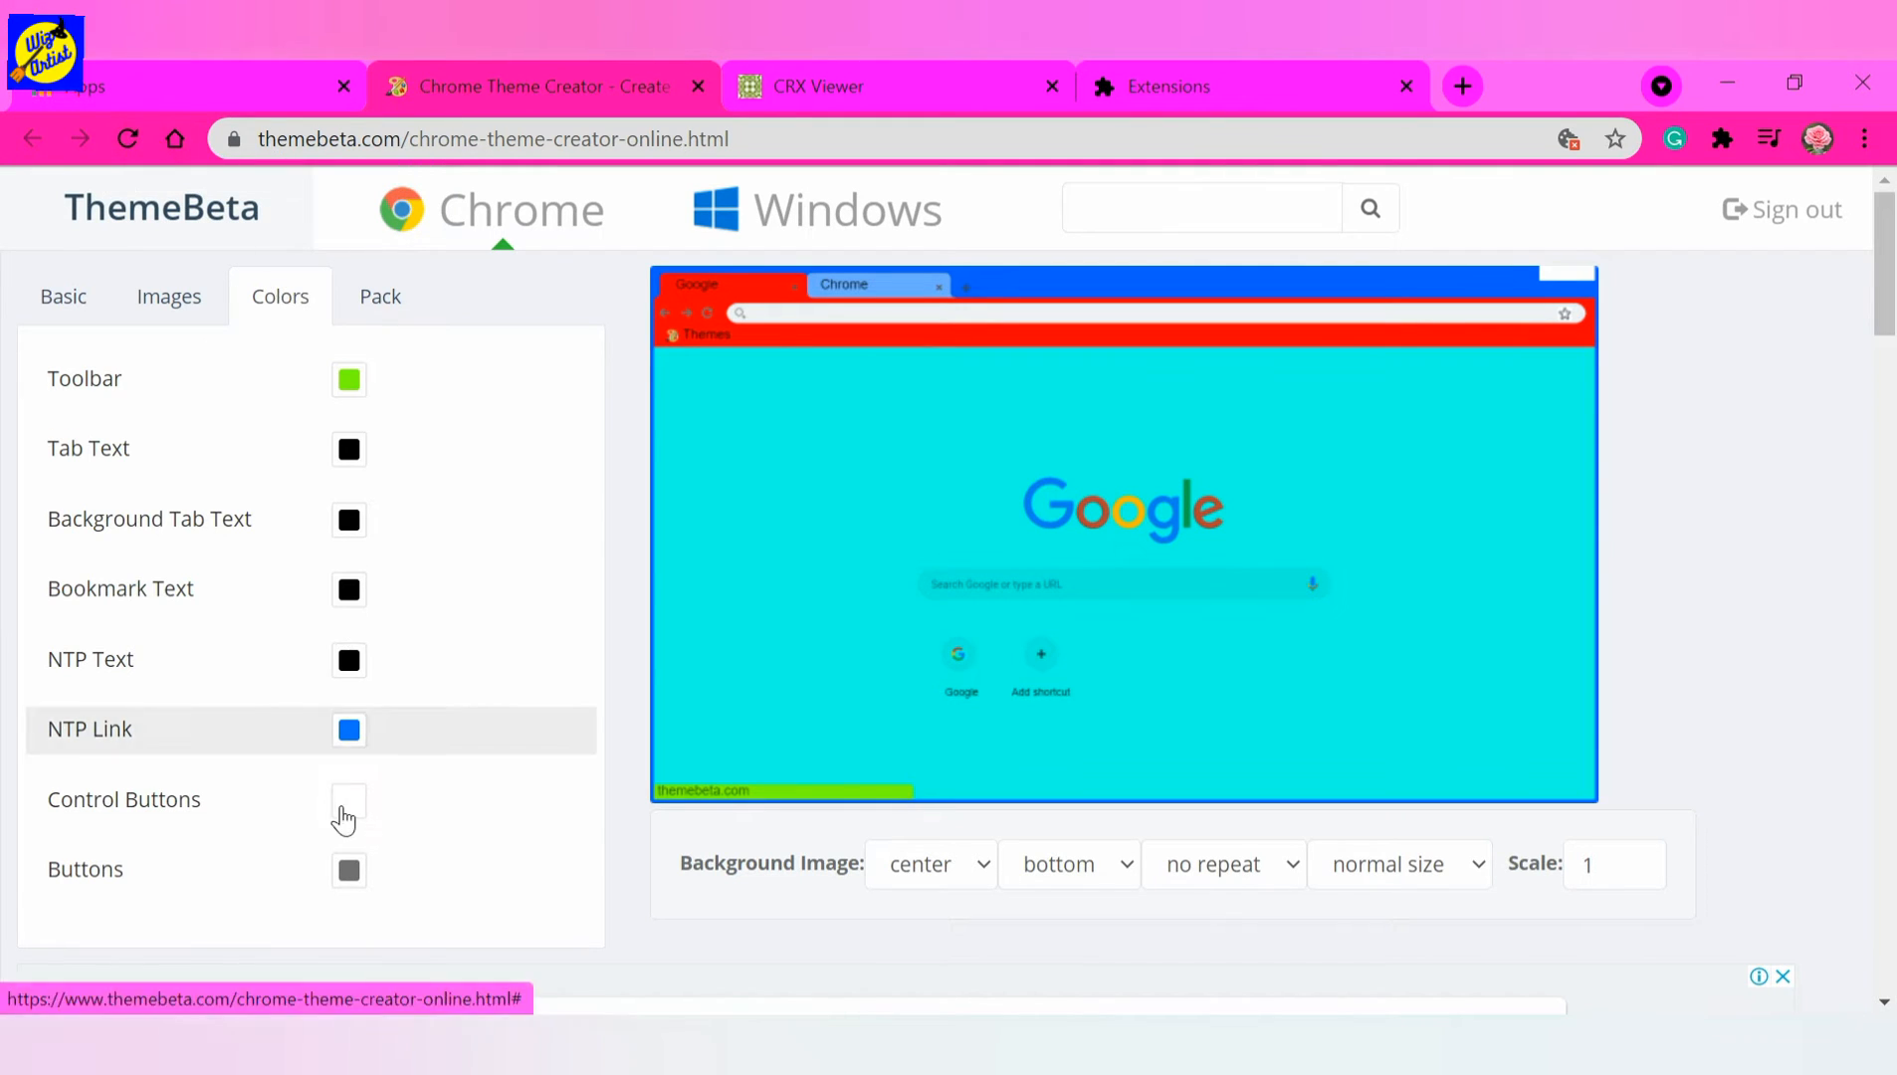
Set the Buttons color to black and return to the theme's image settings.
left_click(349, 869)
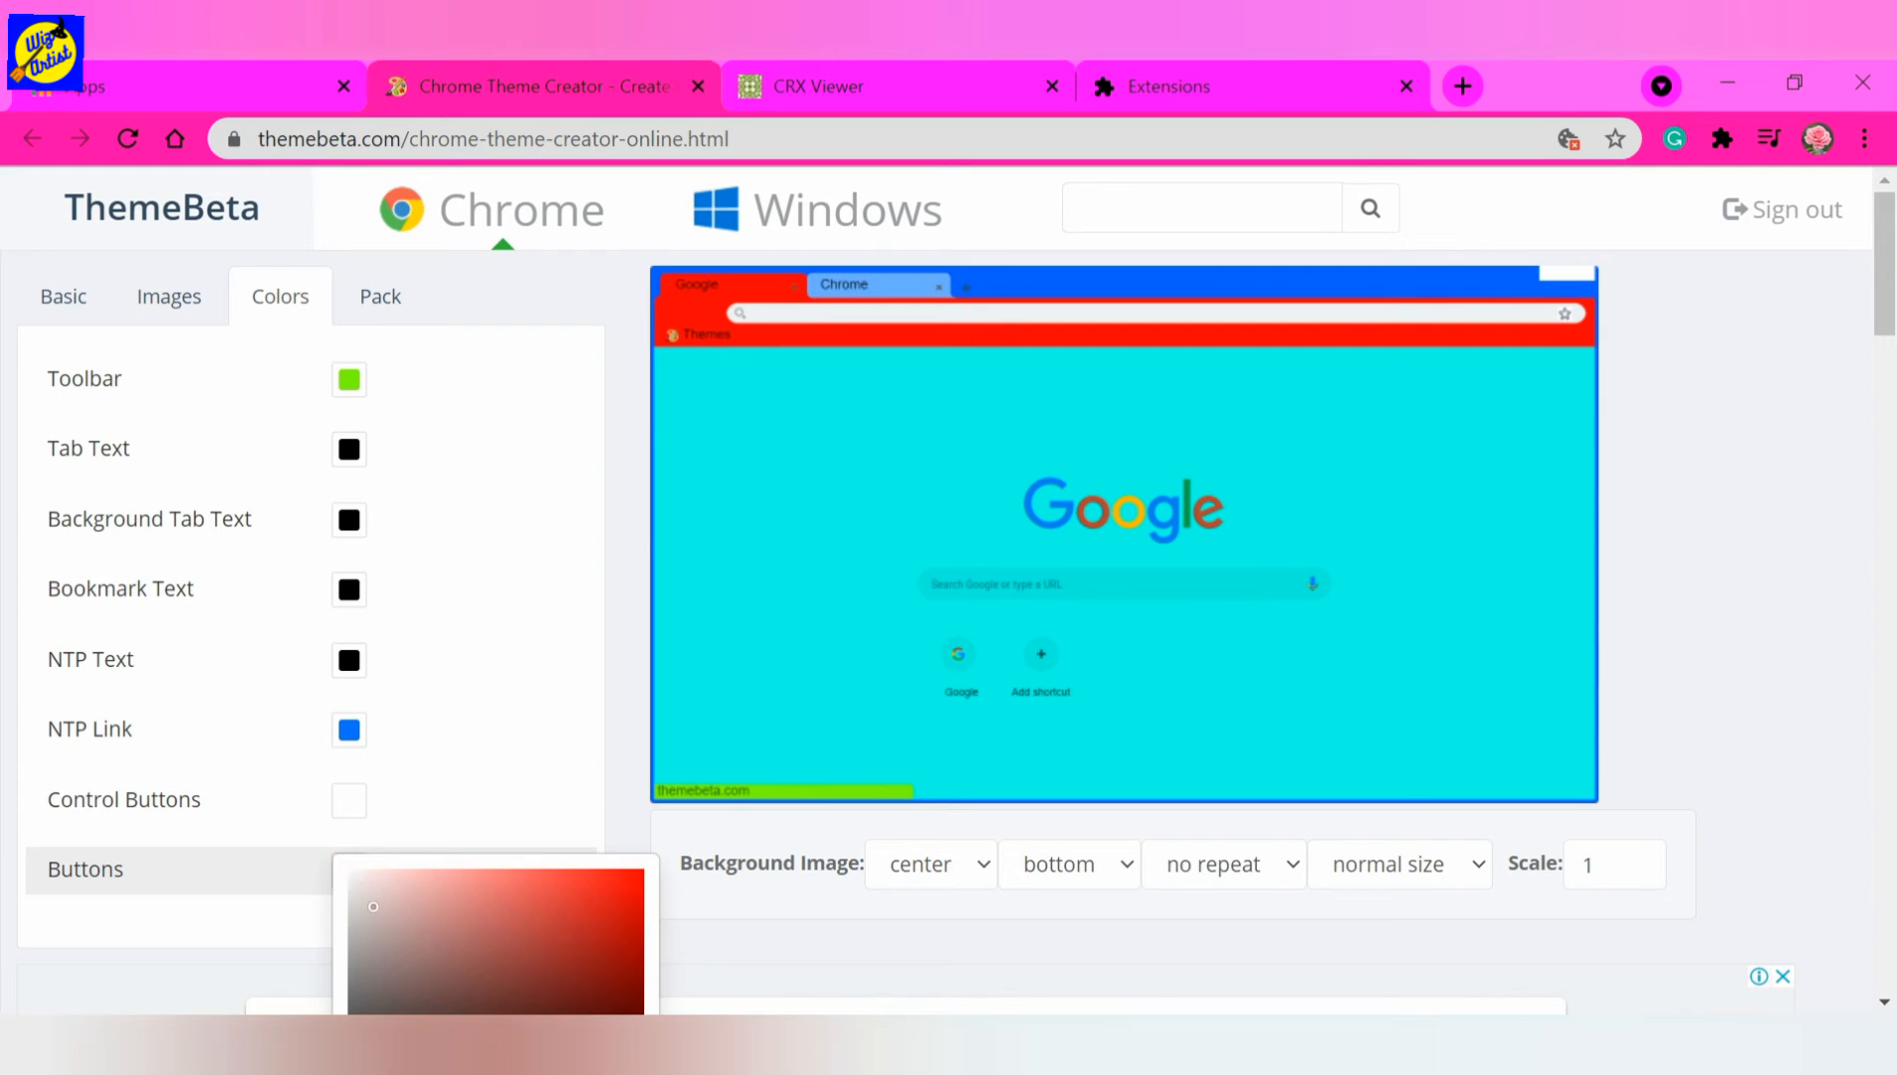
left_click(488, 681)
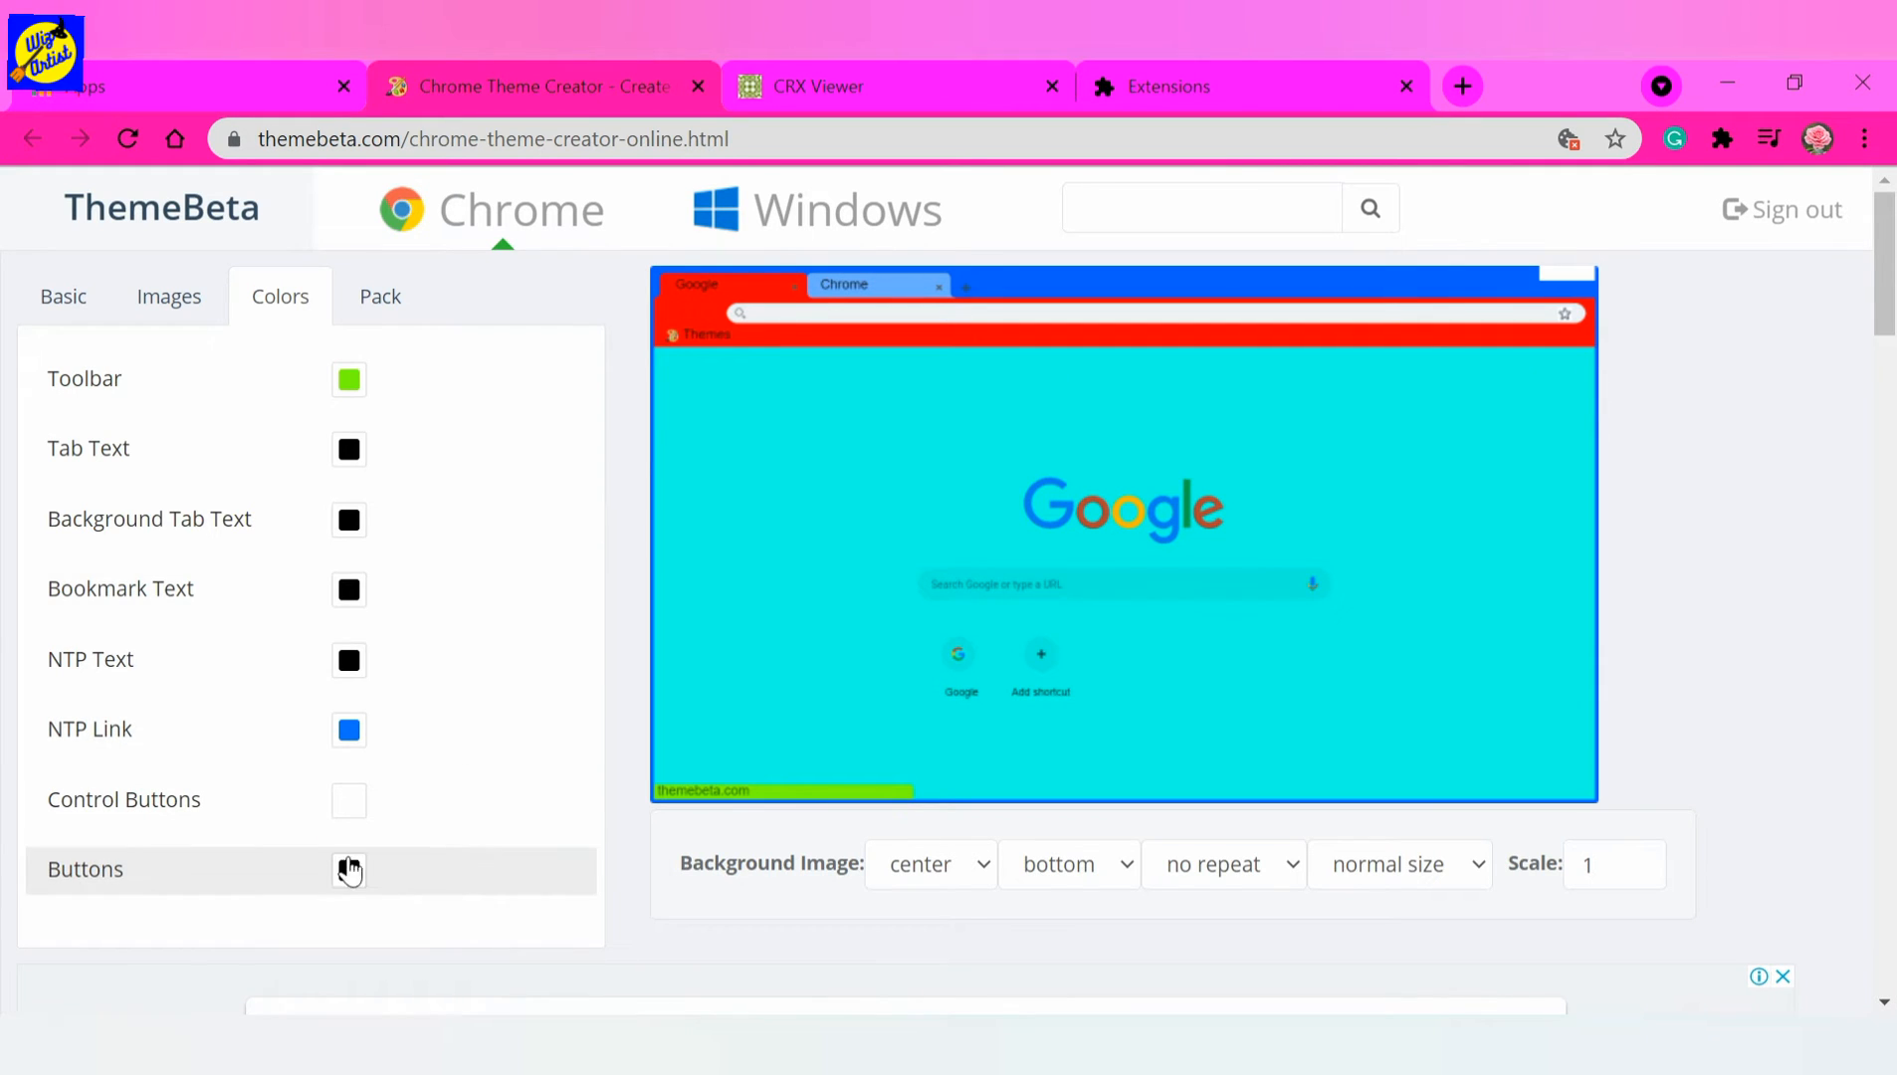
left_click(188, 295)
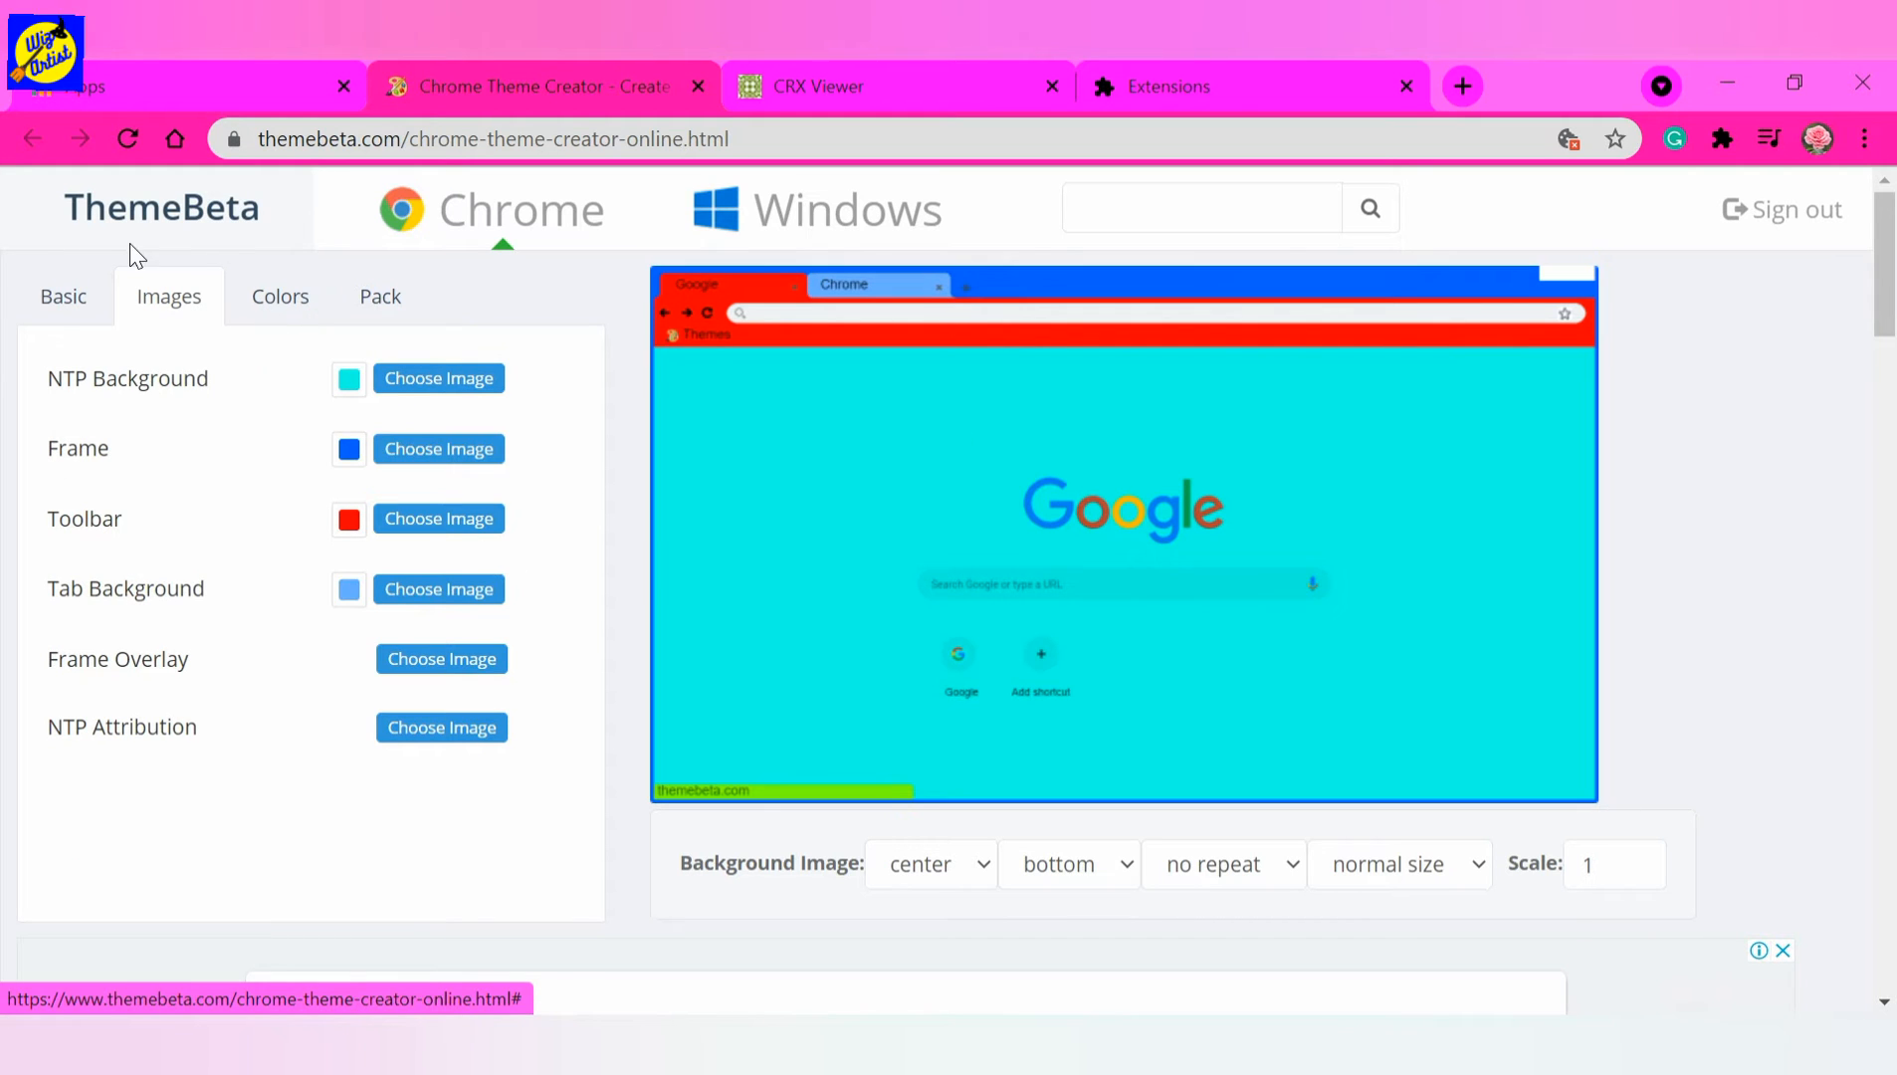
left_click(265, 313)
left_click(159, 302)
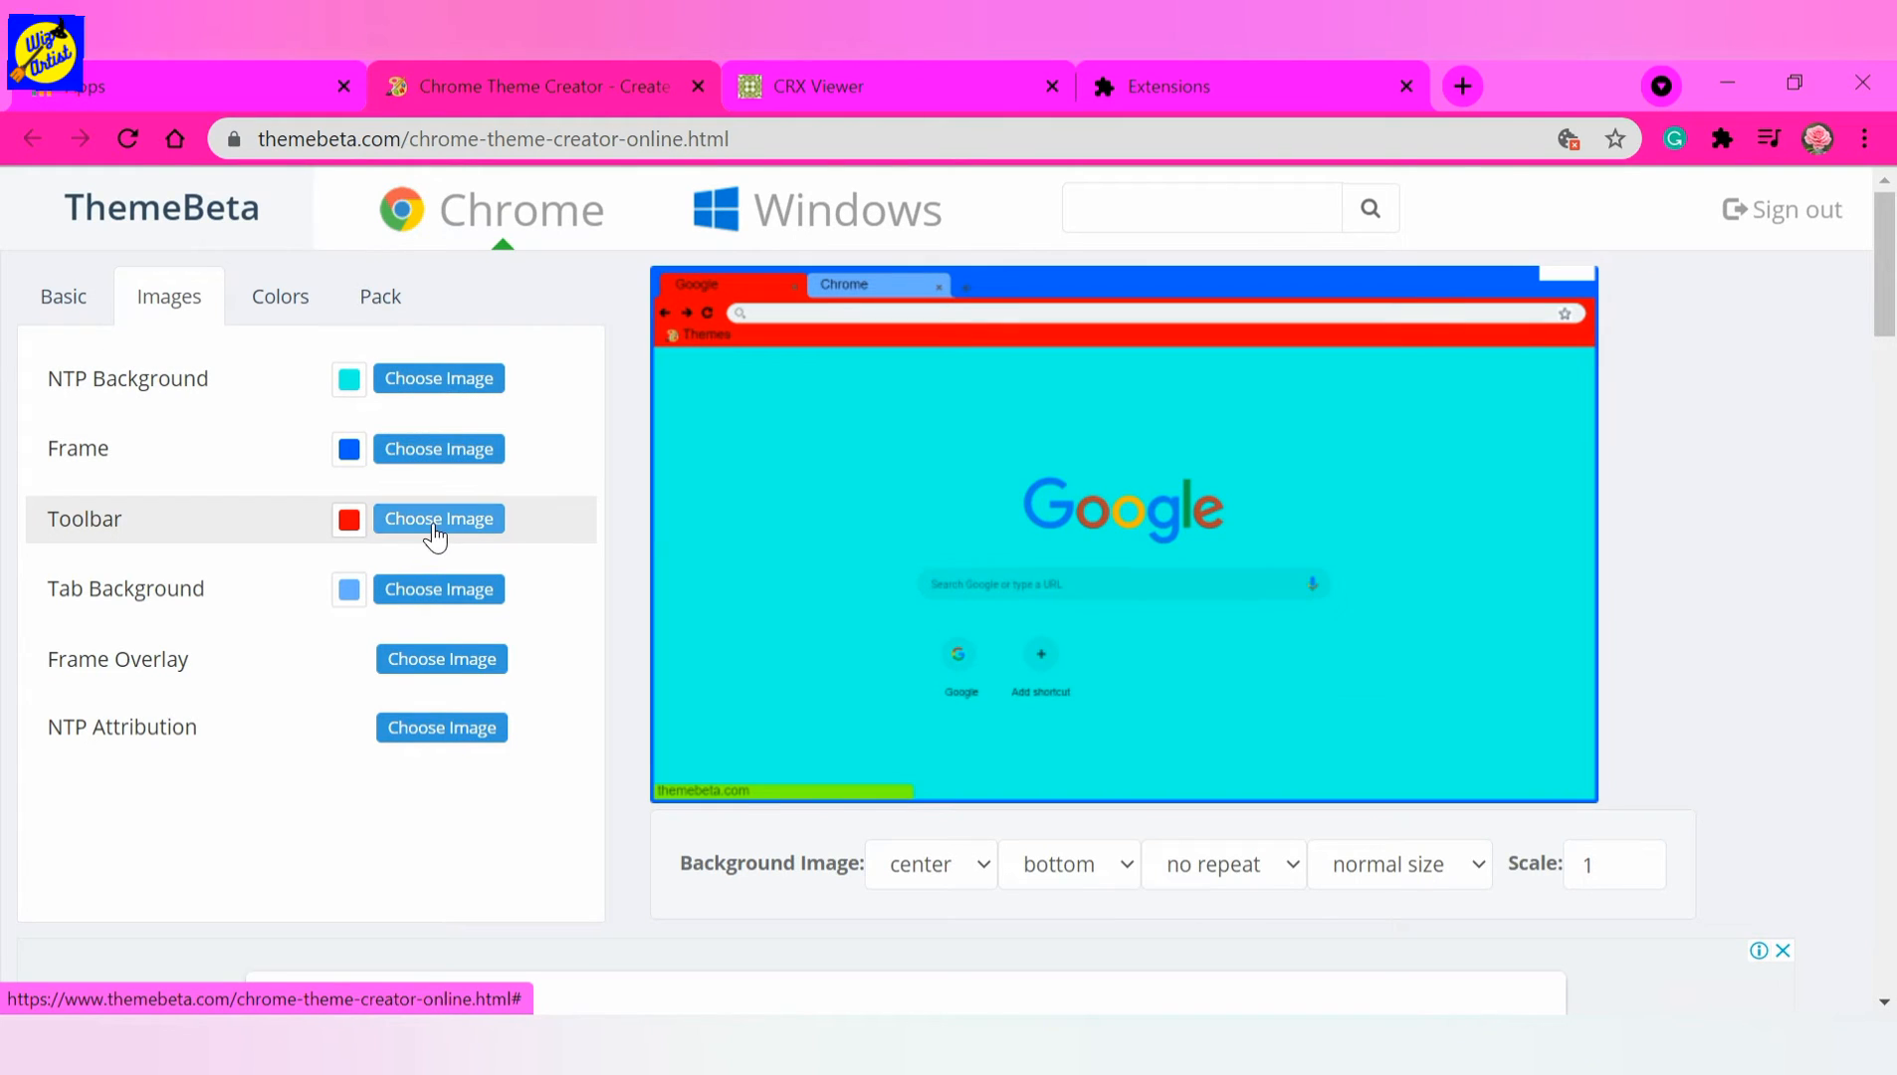
Start saving the theme online under the name Blue-Dip and set its category to Nature.
left_click(51, 296)
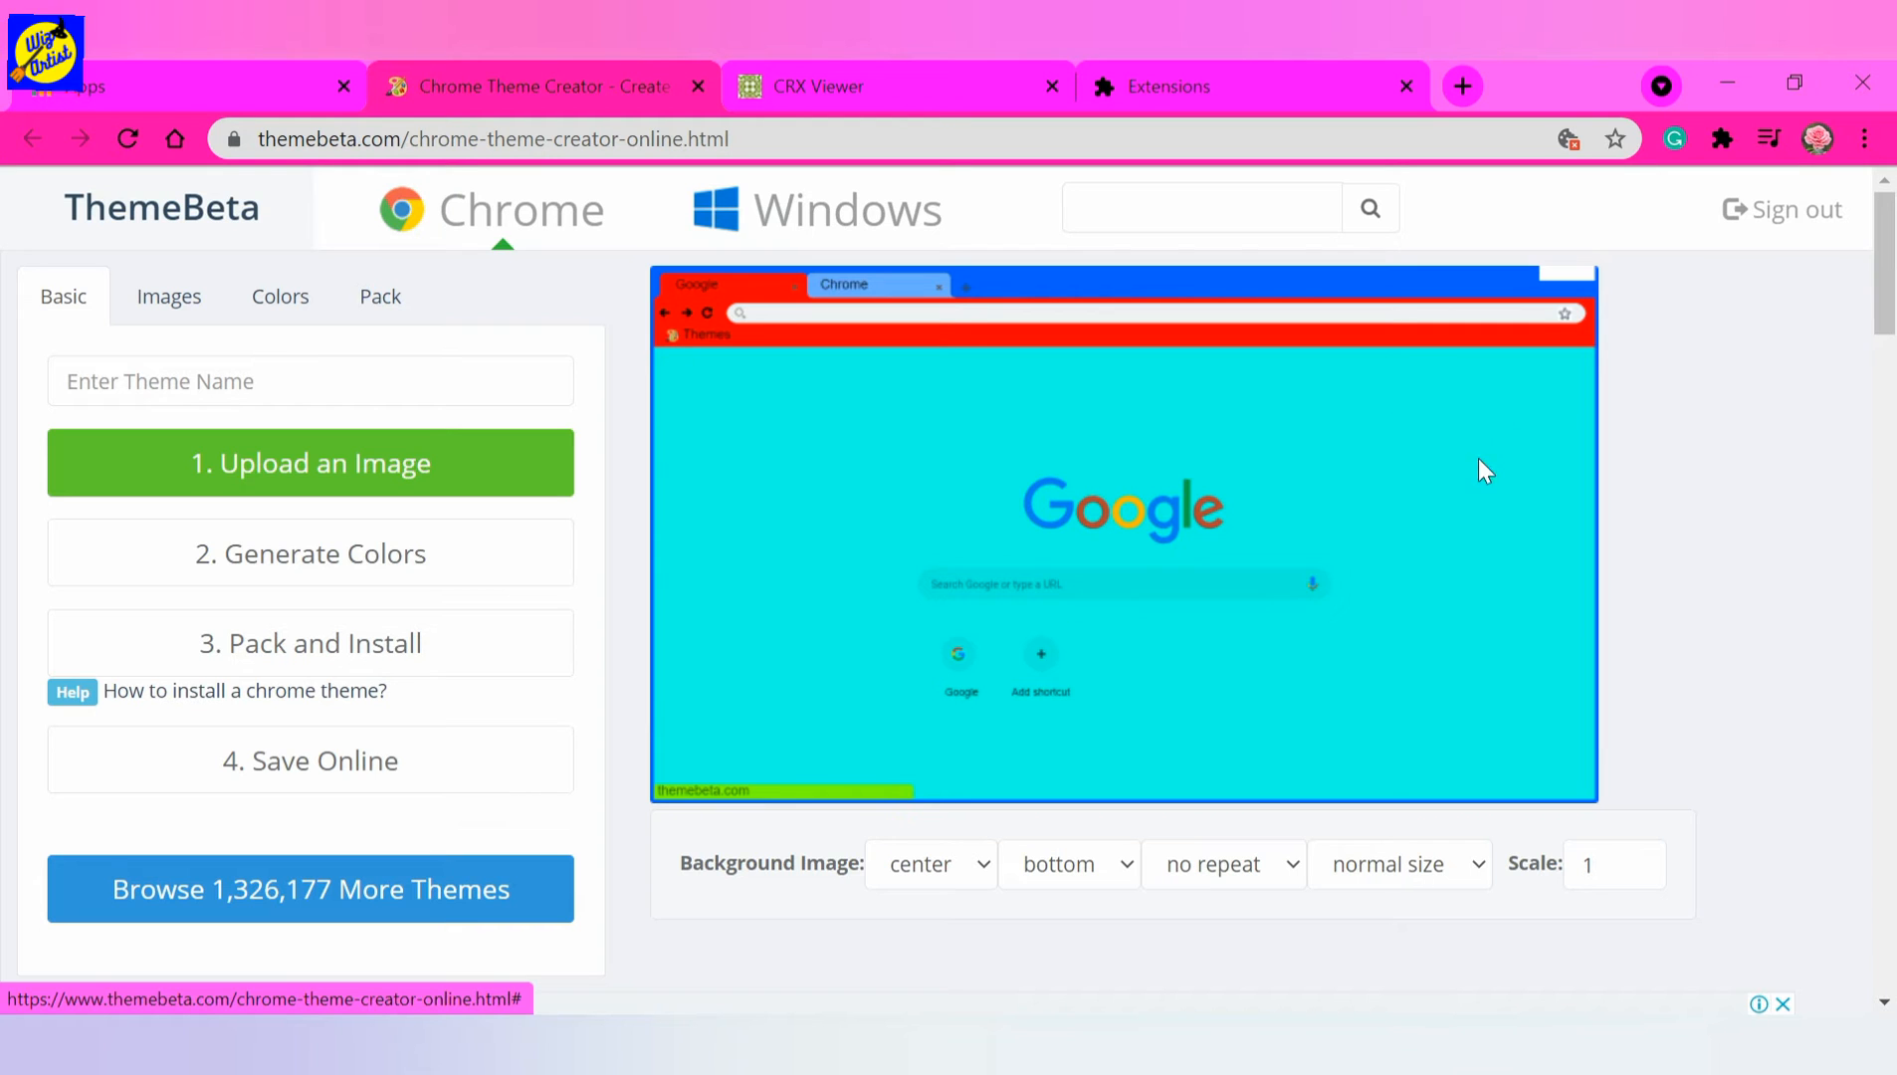
left_click(482, 748)
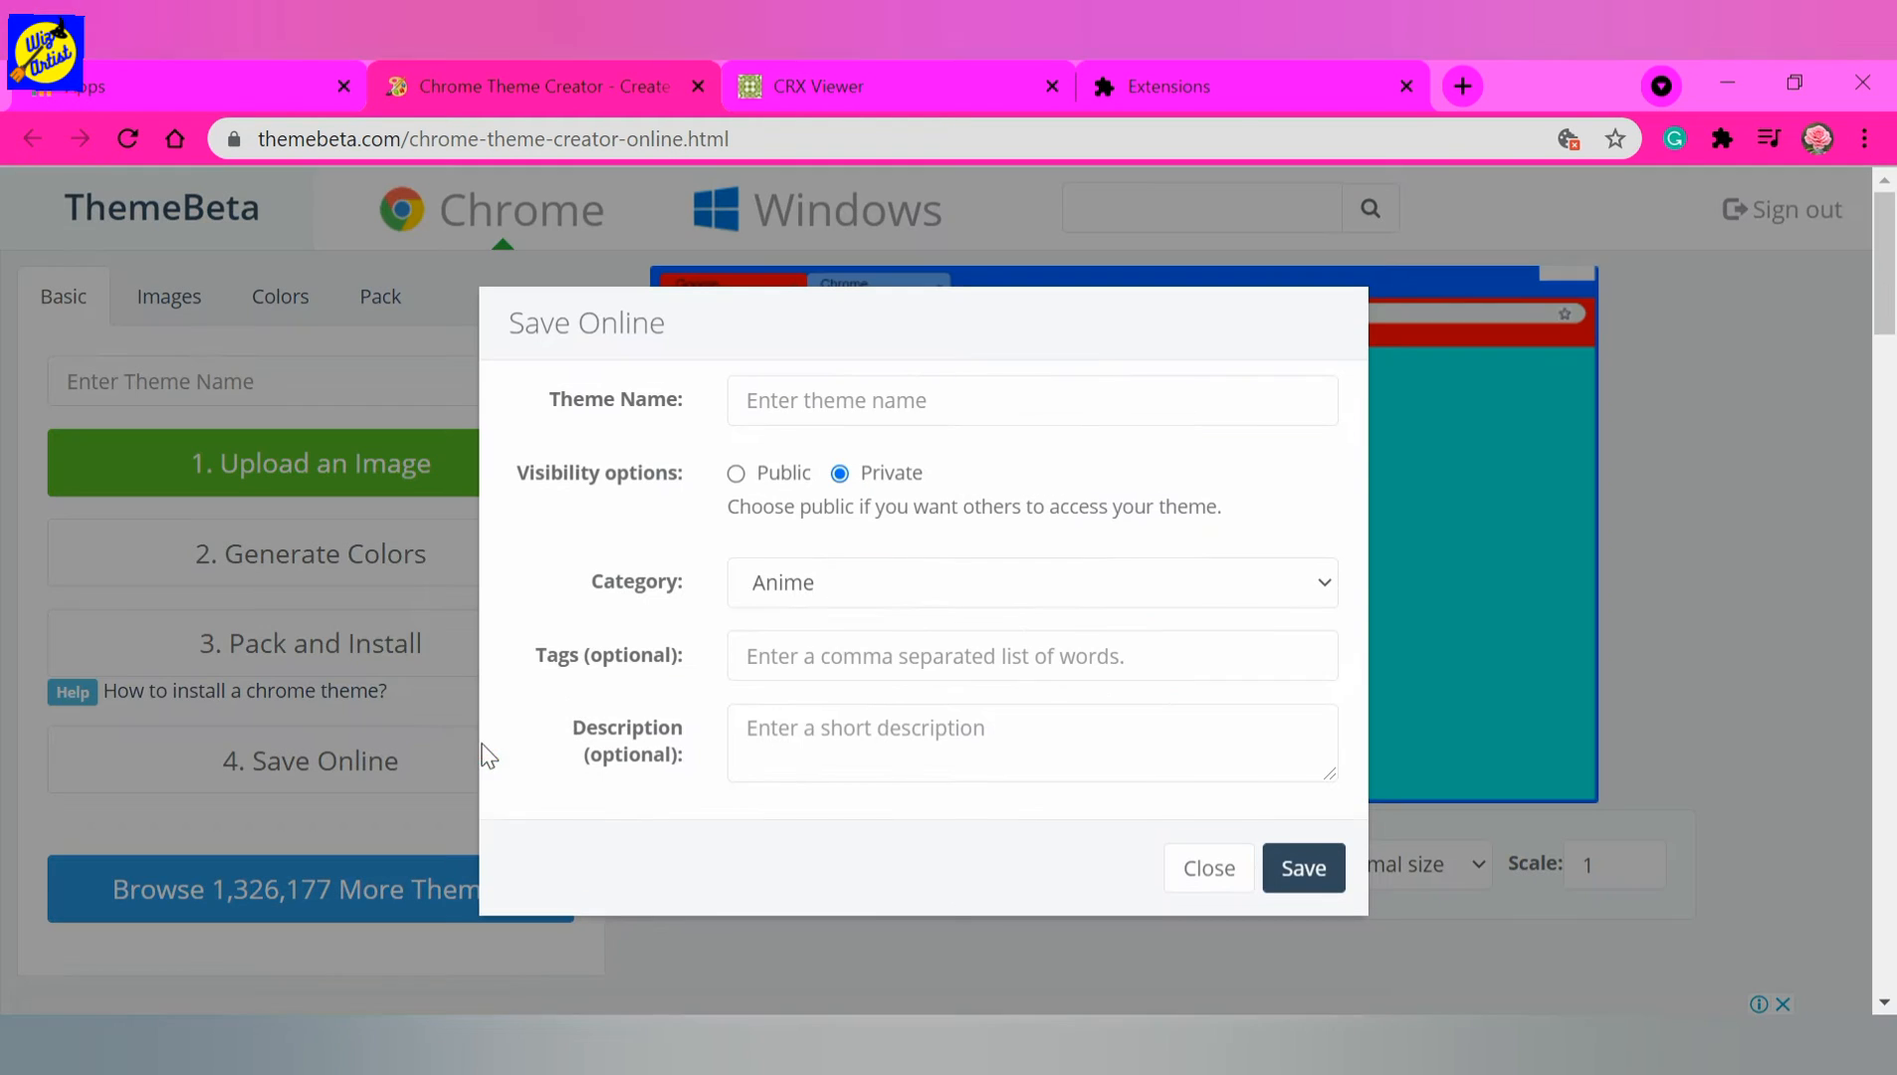
left_click(908, 396)
type("Blue-Di")
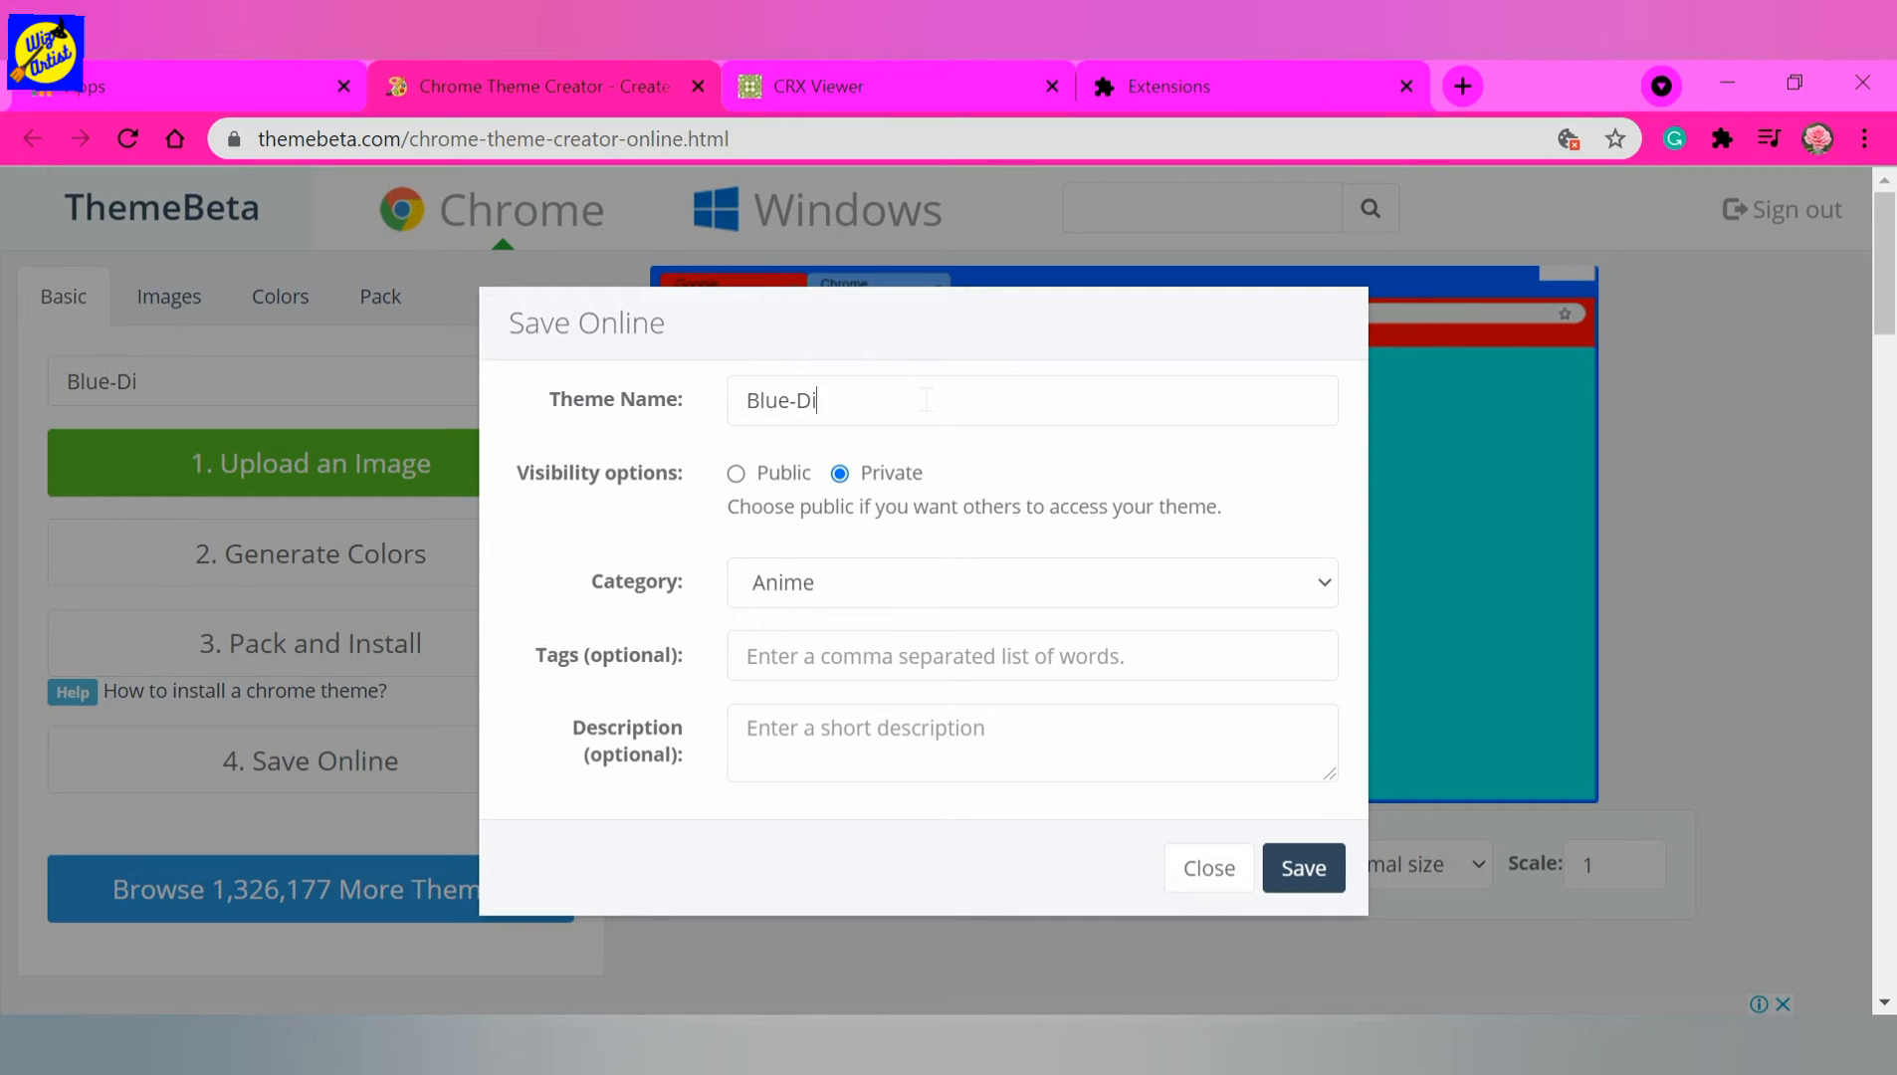
type("p")
left_click(874, 600)
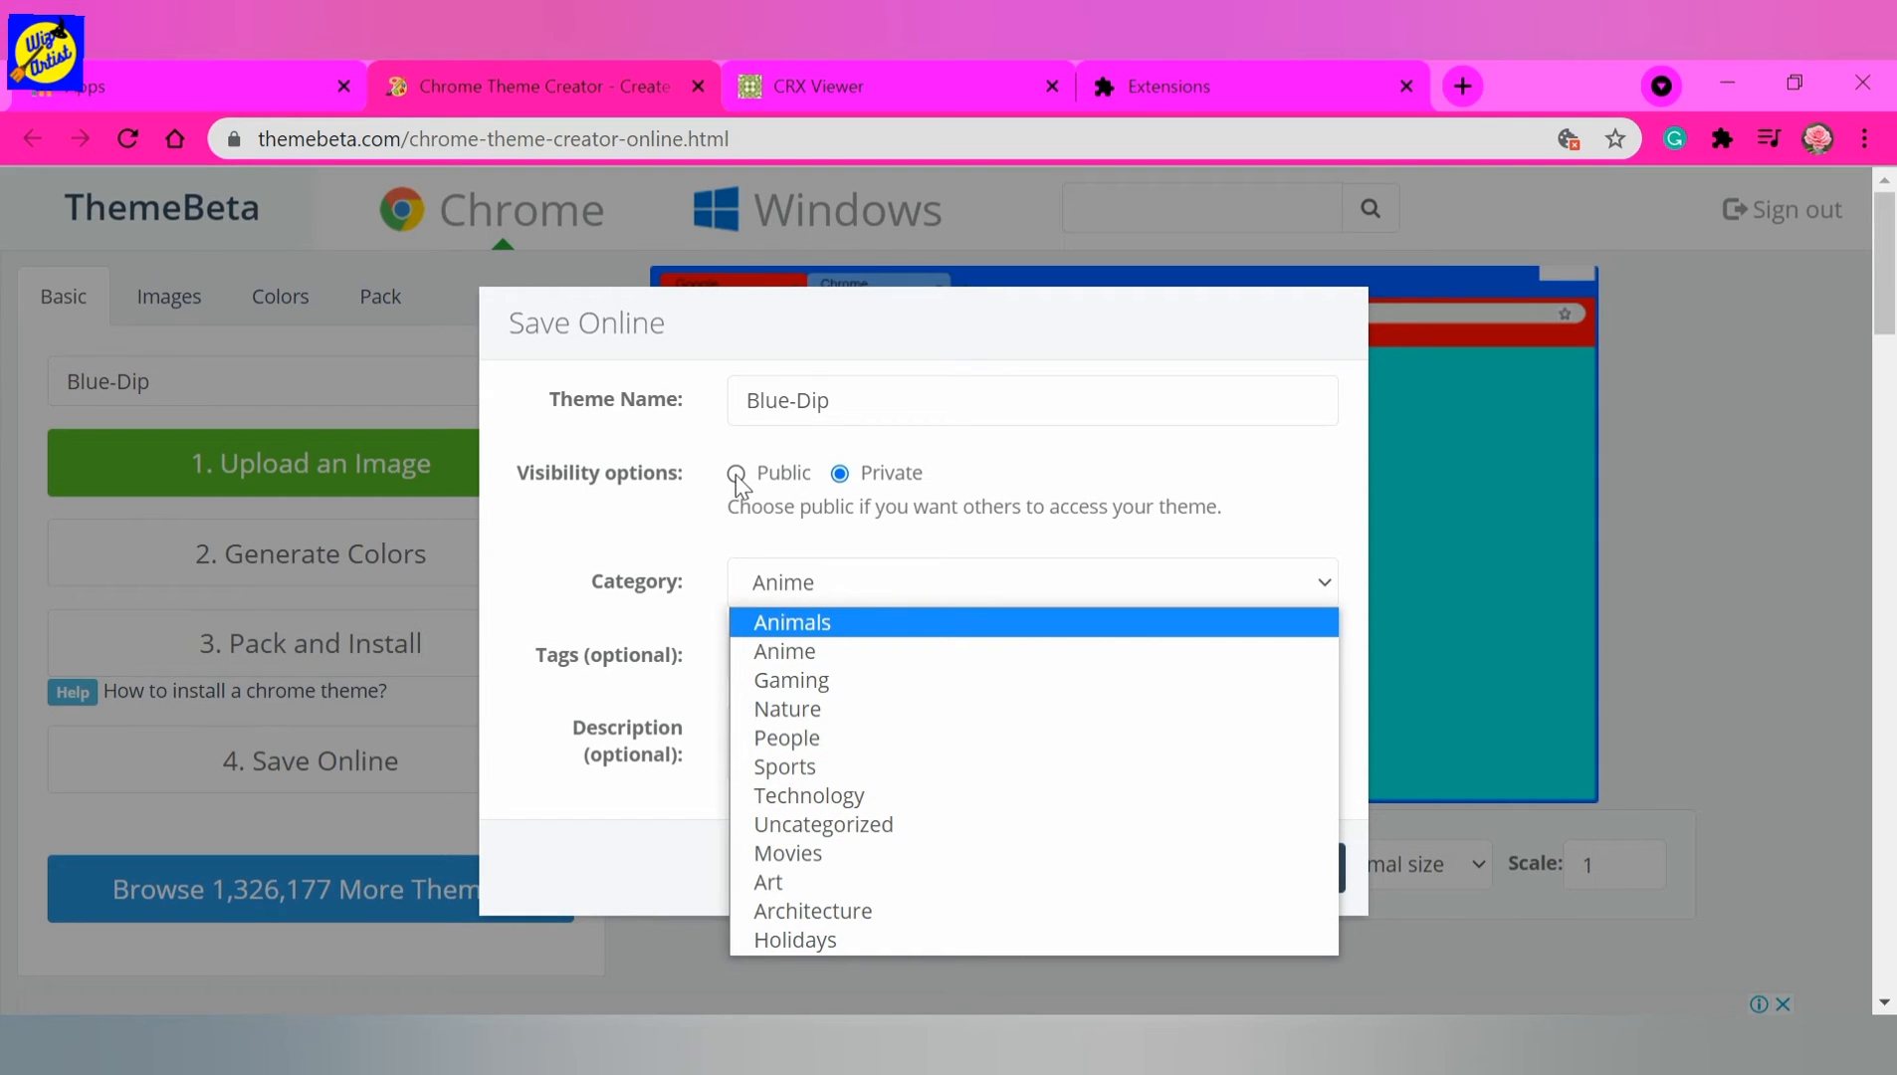
left_click(860, 710)
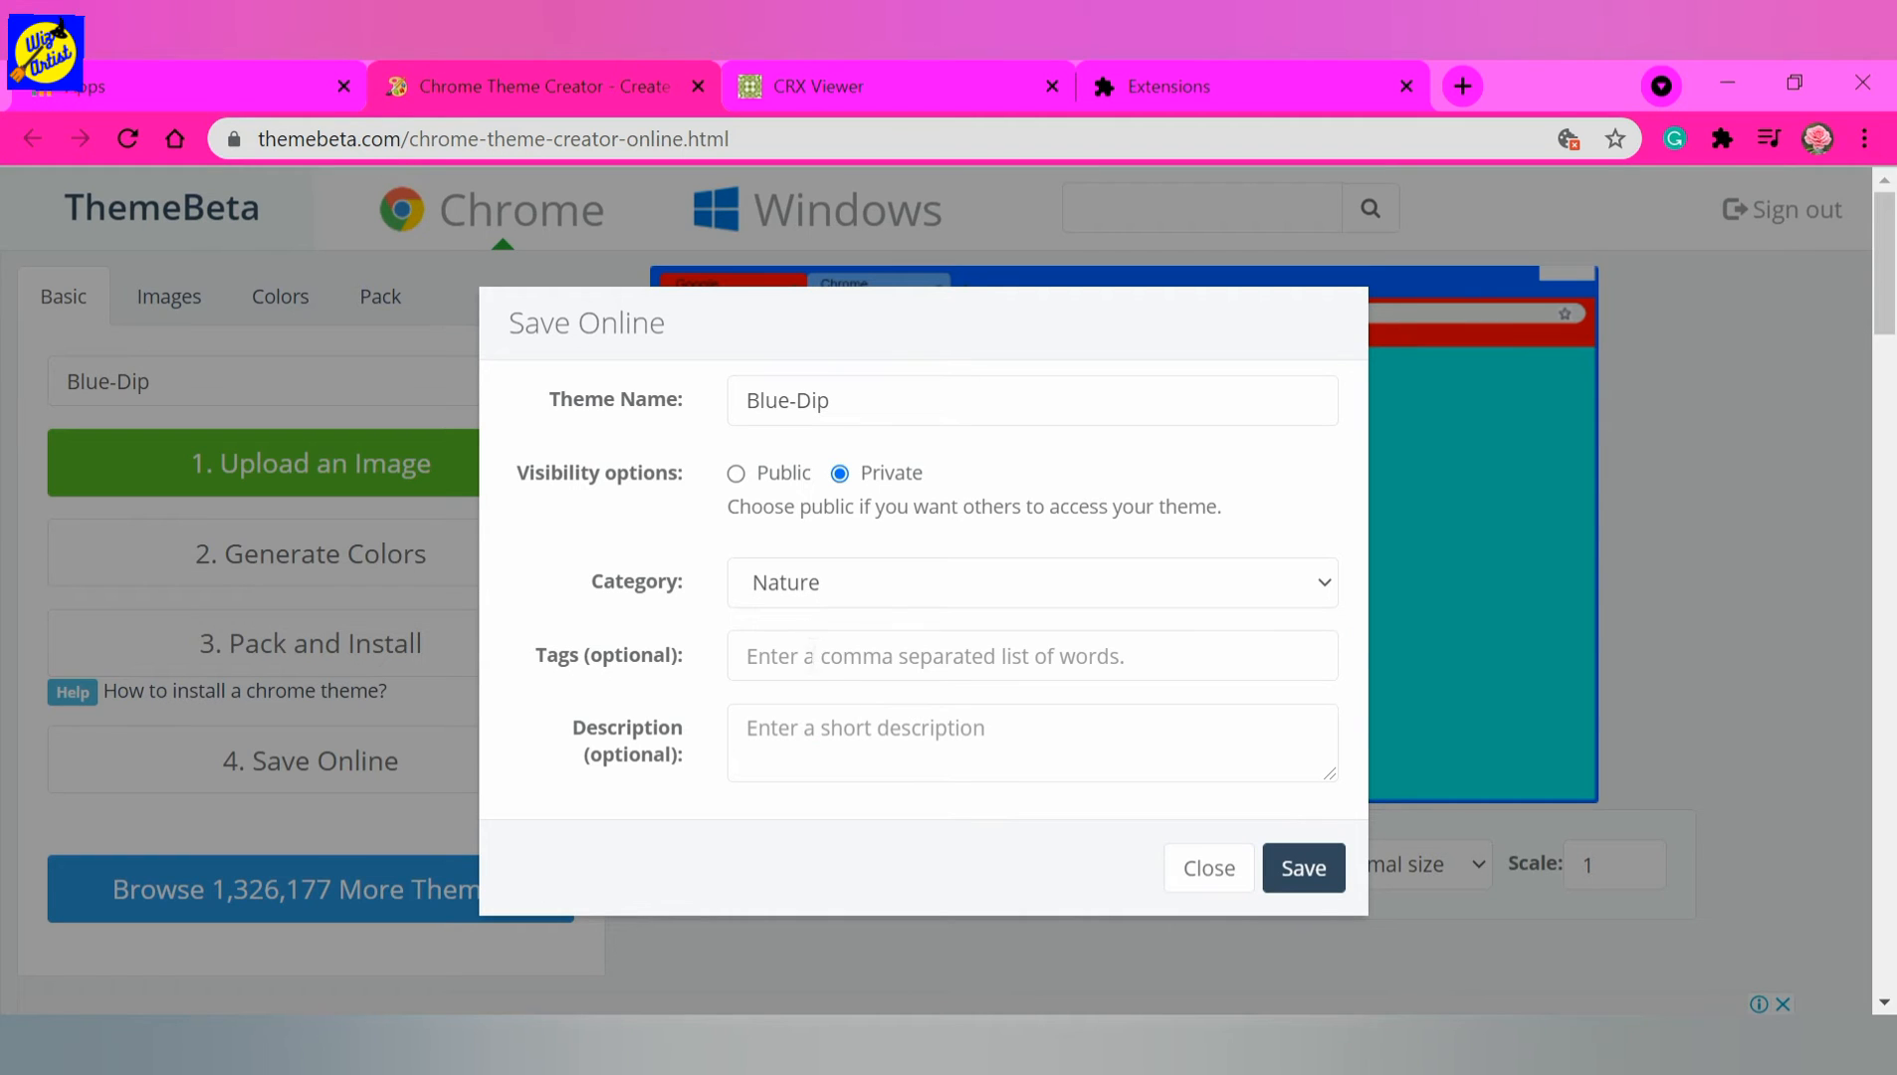
Enter the description "Bright Blue Theme" and save the private theme online.
left_click(812, 656)
left_click(841, 648)
left_click(813, 741)
left_click(794, 646)
type("Bright Bl")
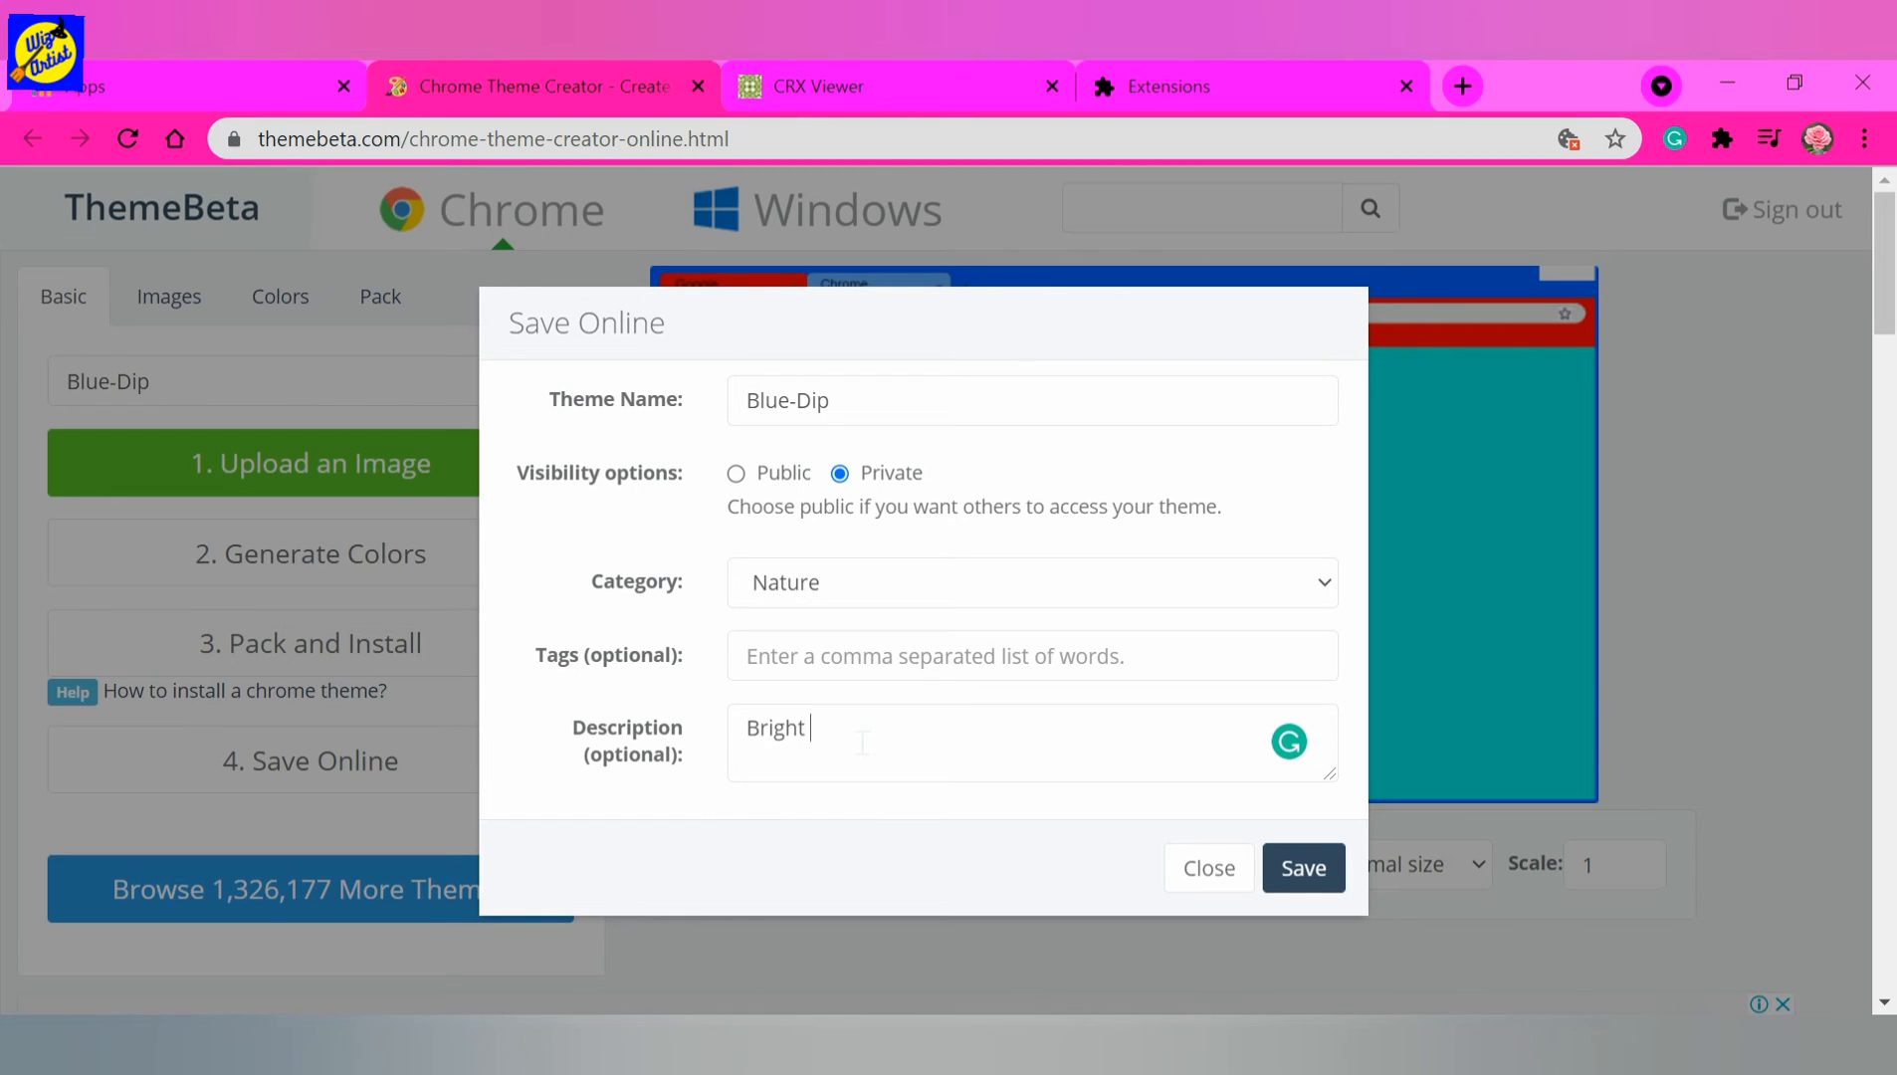
type("ue Theme")
left_click(1313, 866)
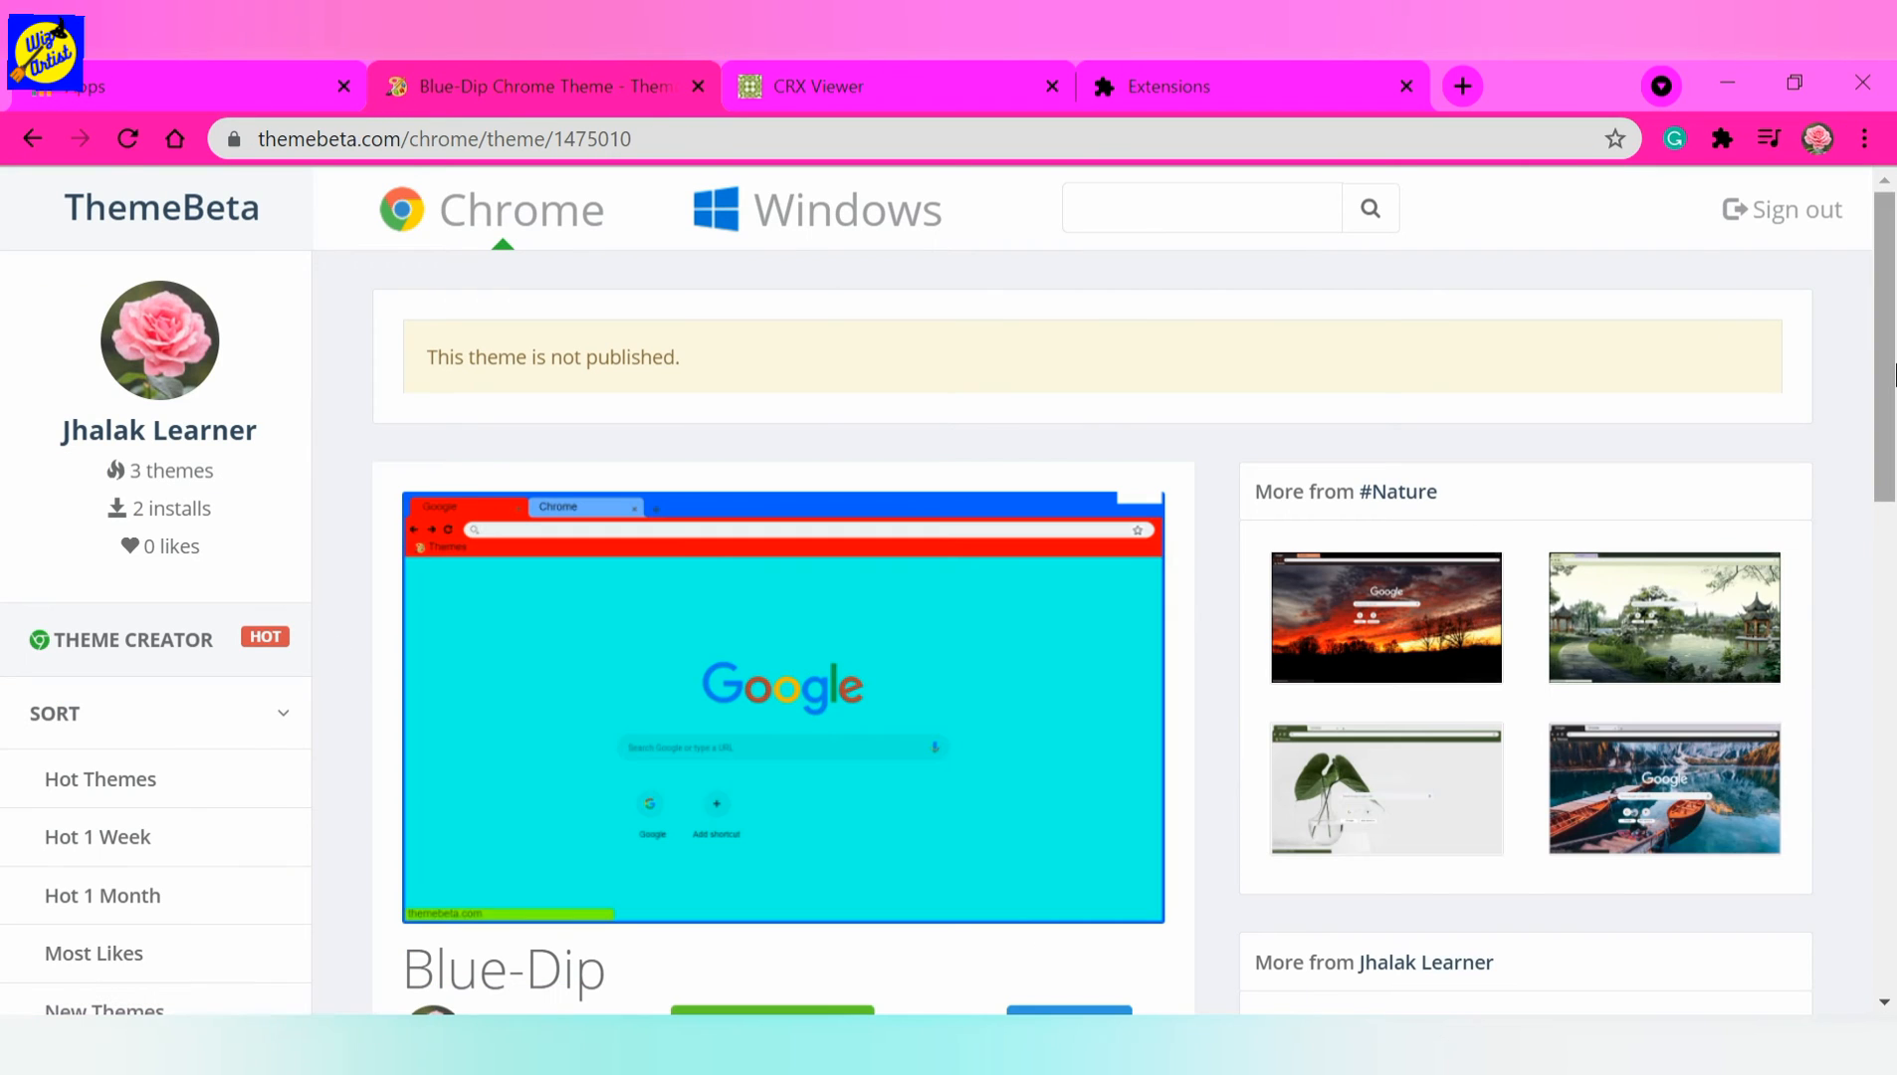
Apply the saved Blue-Dip theme and save its download as Blue-Dip.crx.
scroll(1881, 468, "down", 3)
mouse_move(1884, 482)
left_mouse_down()
mouse_move(1884, 360)
mouse_move(1884, 488)
left_mouse_up()
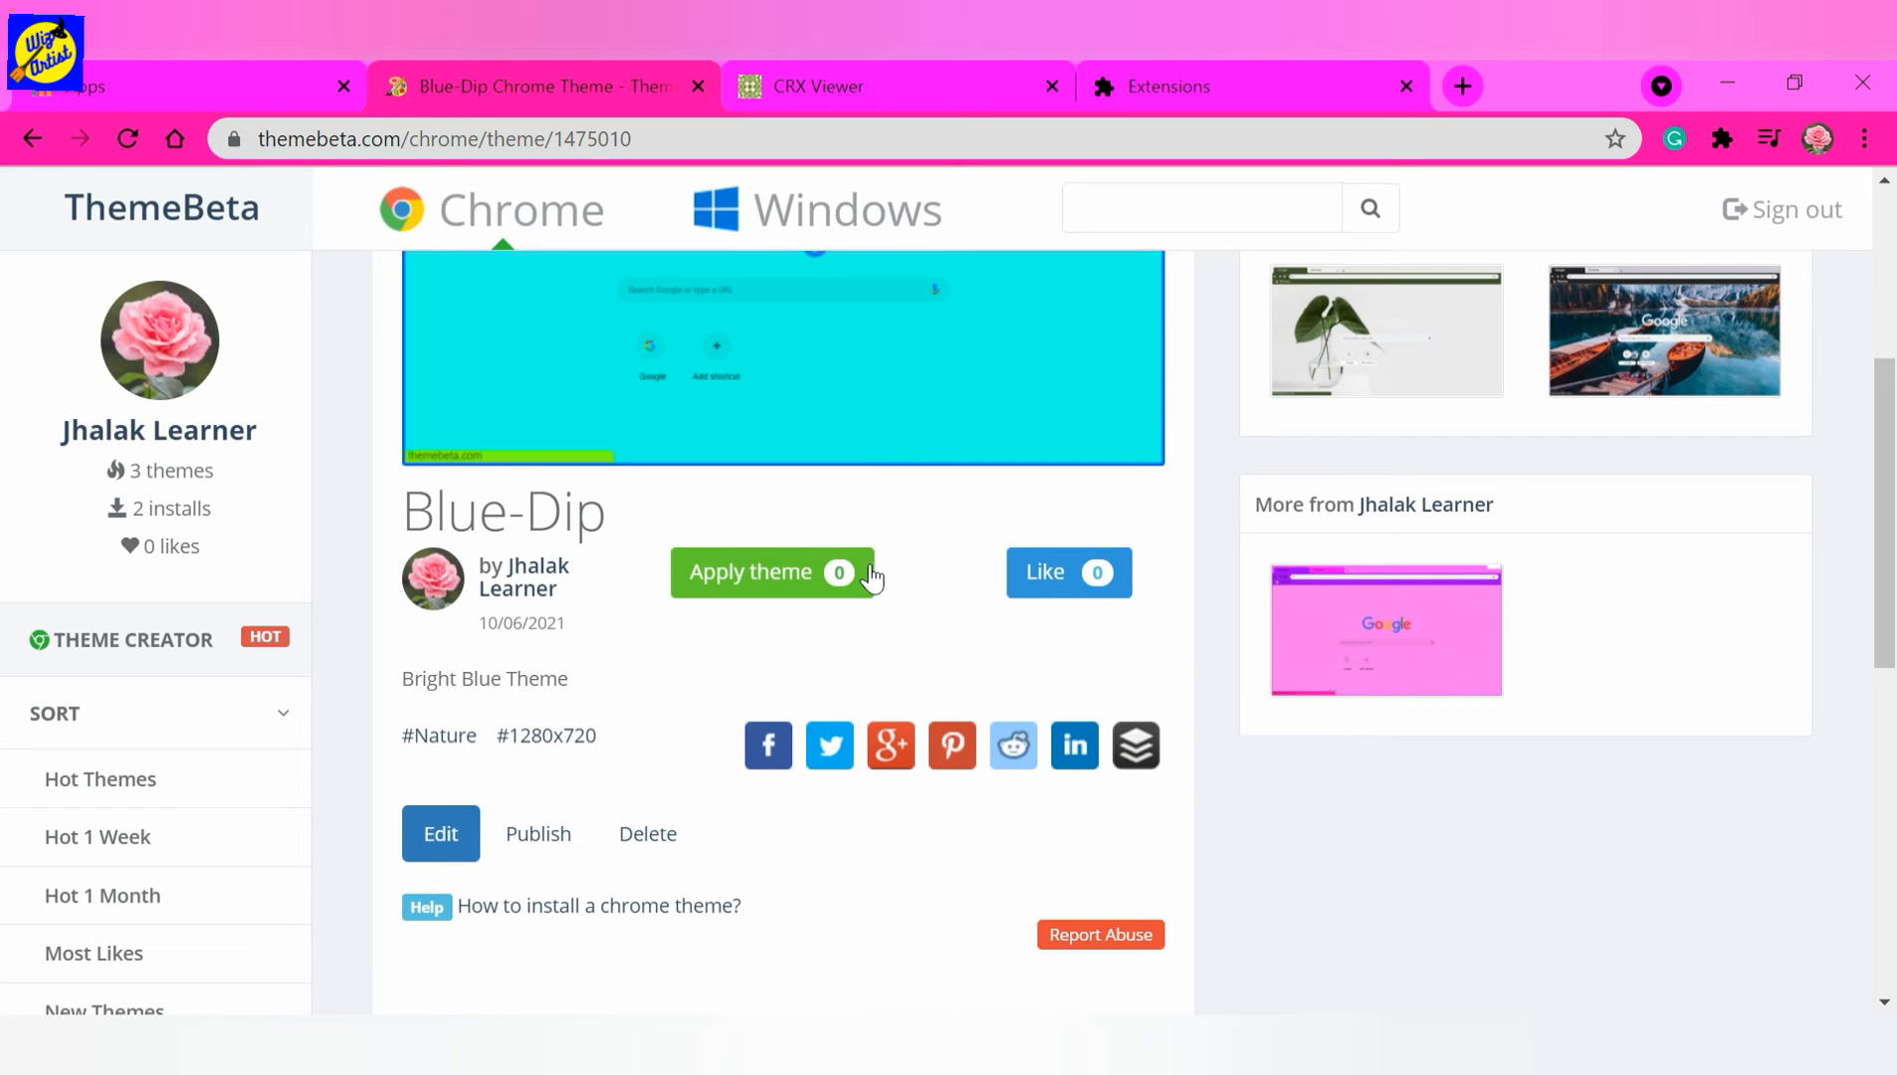
left_click(810, 569)
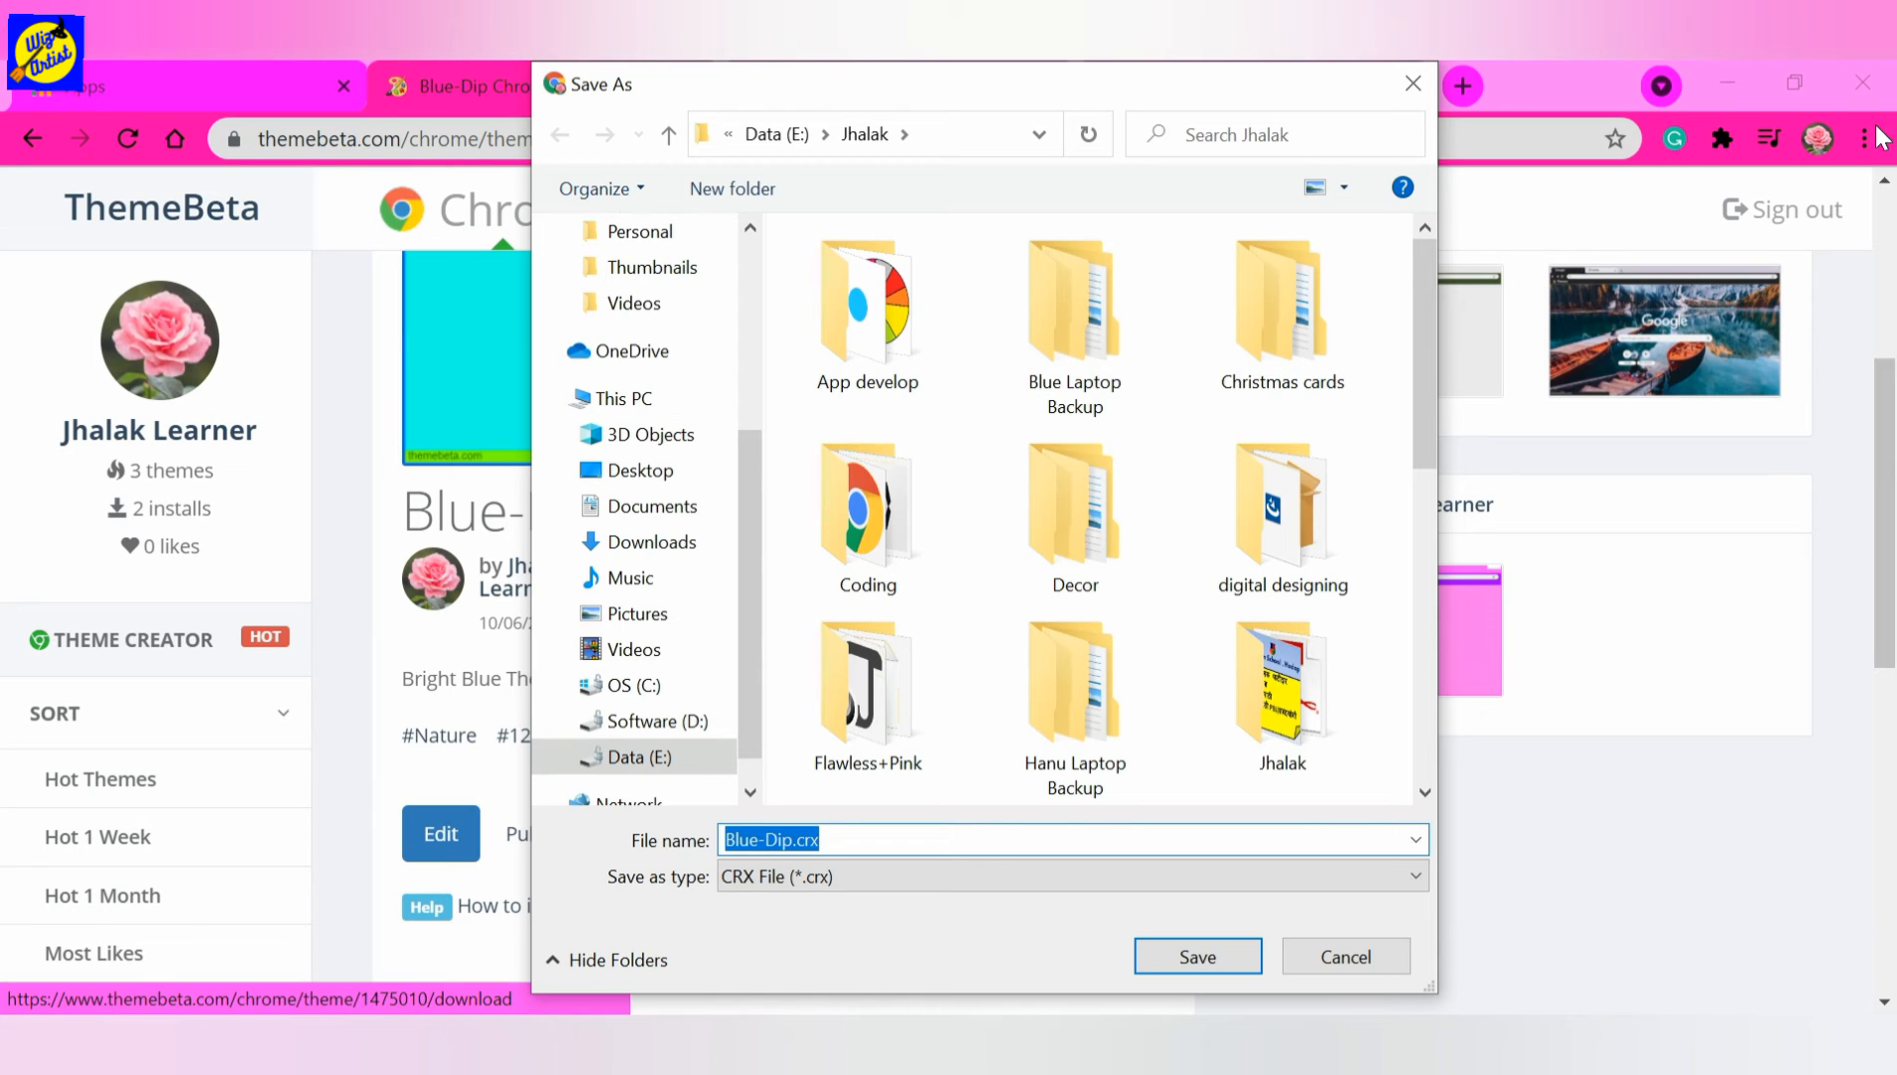
left_click(799, 901)
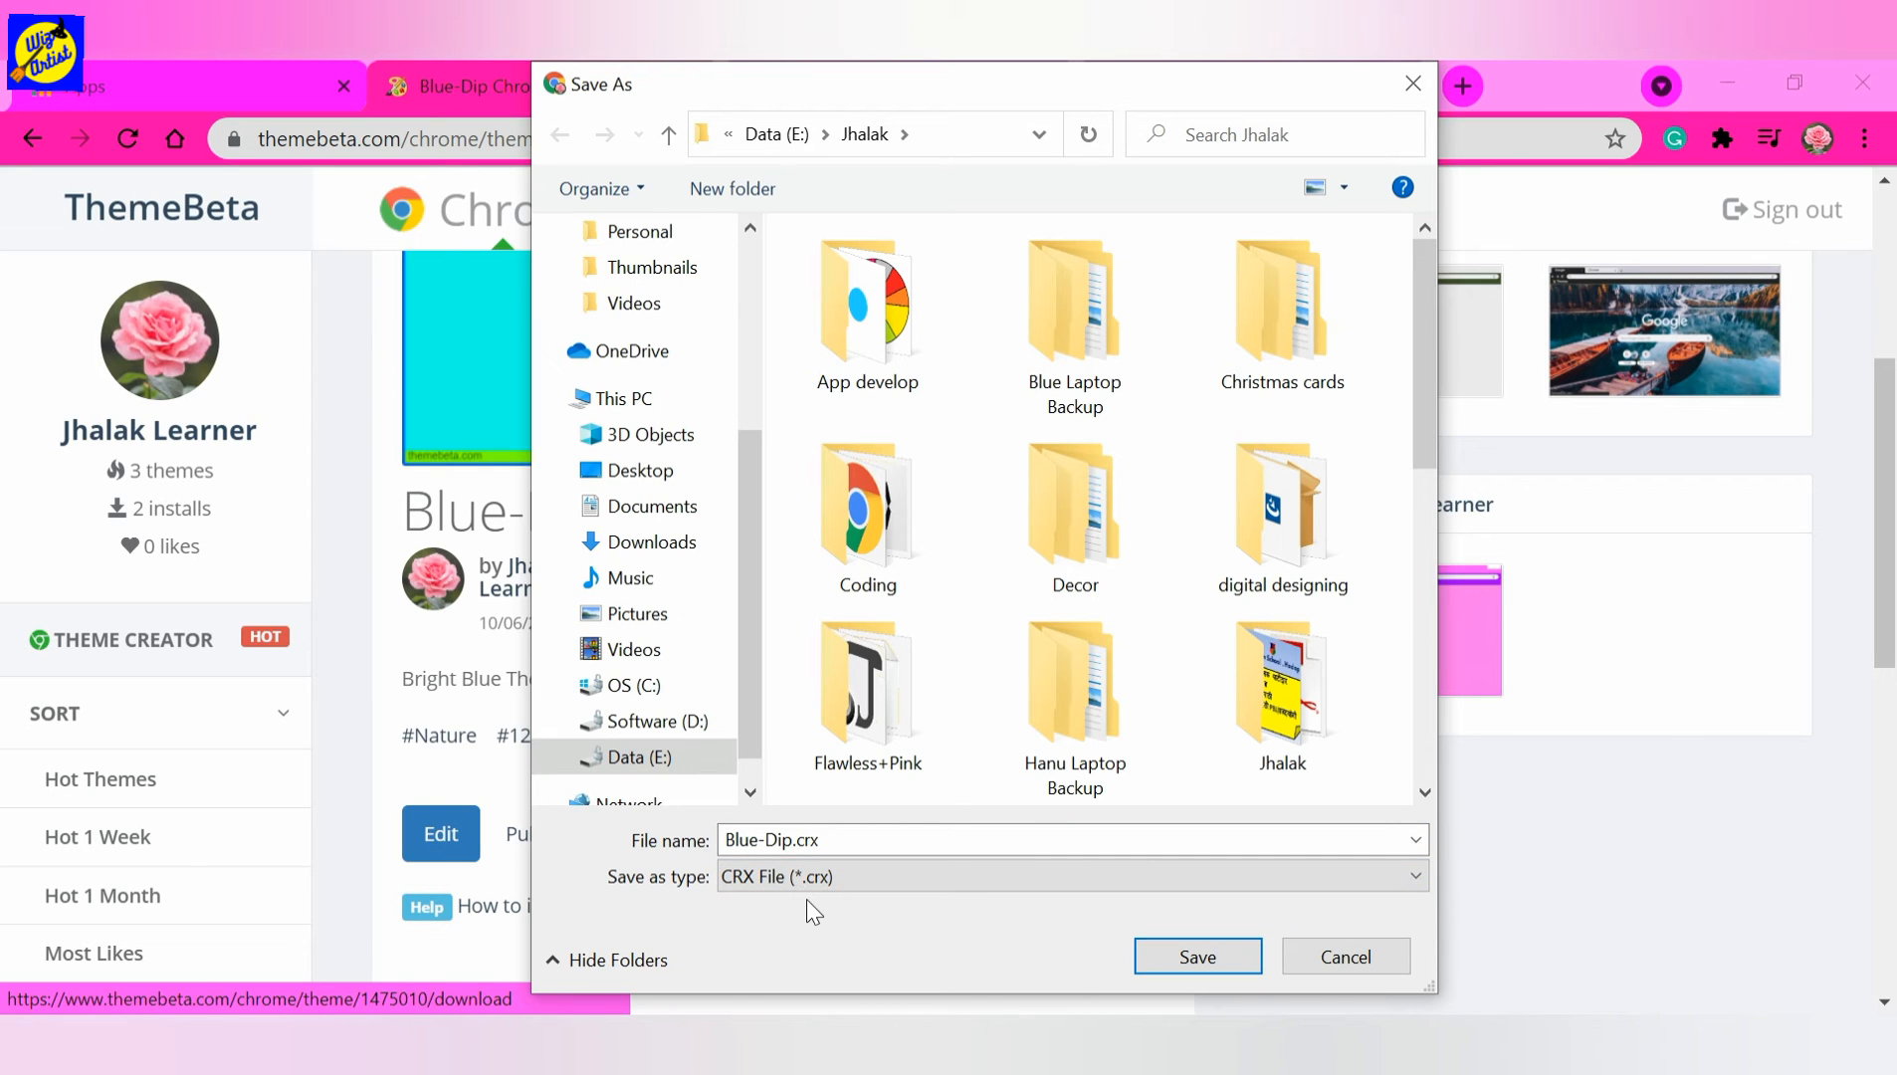
left_click(1198, 957)
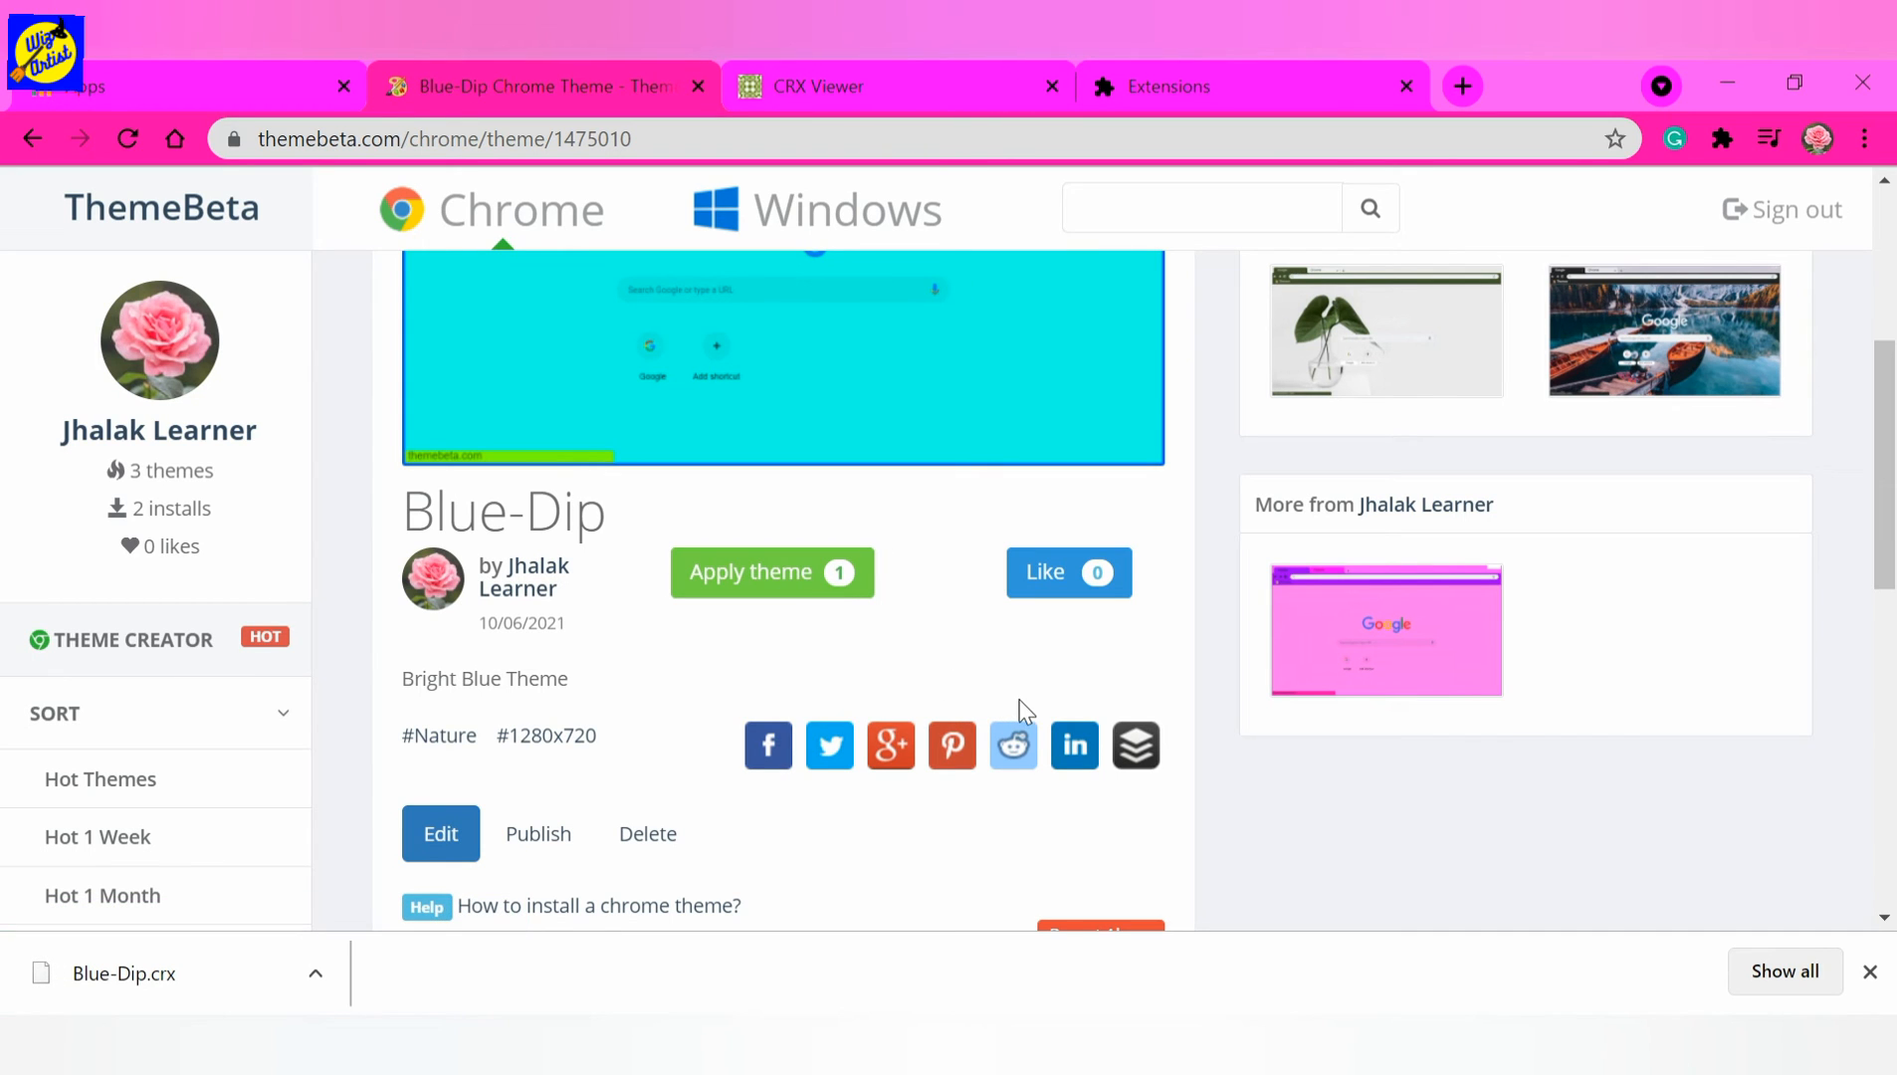
left_click(1207, 62)
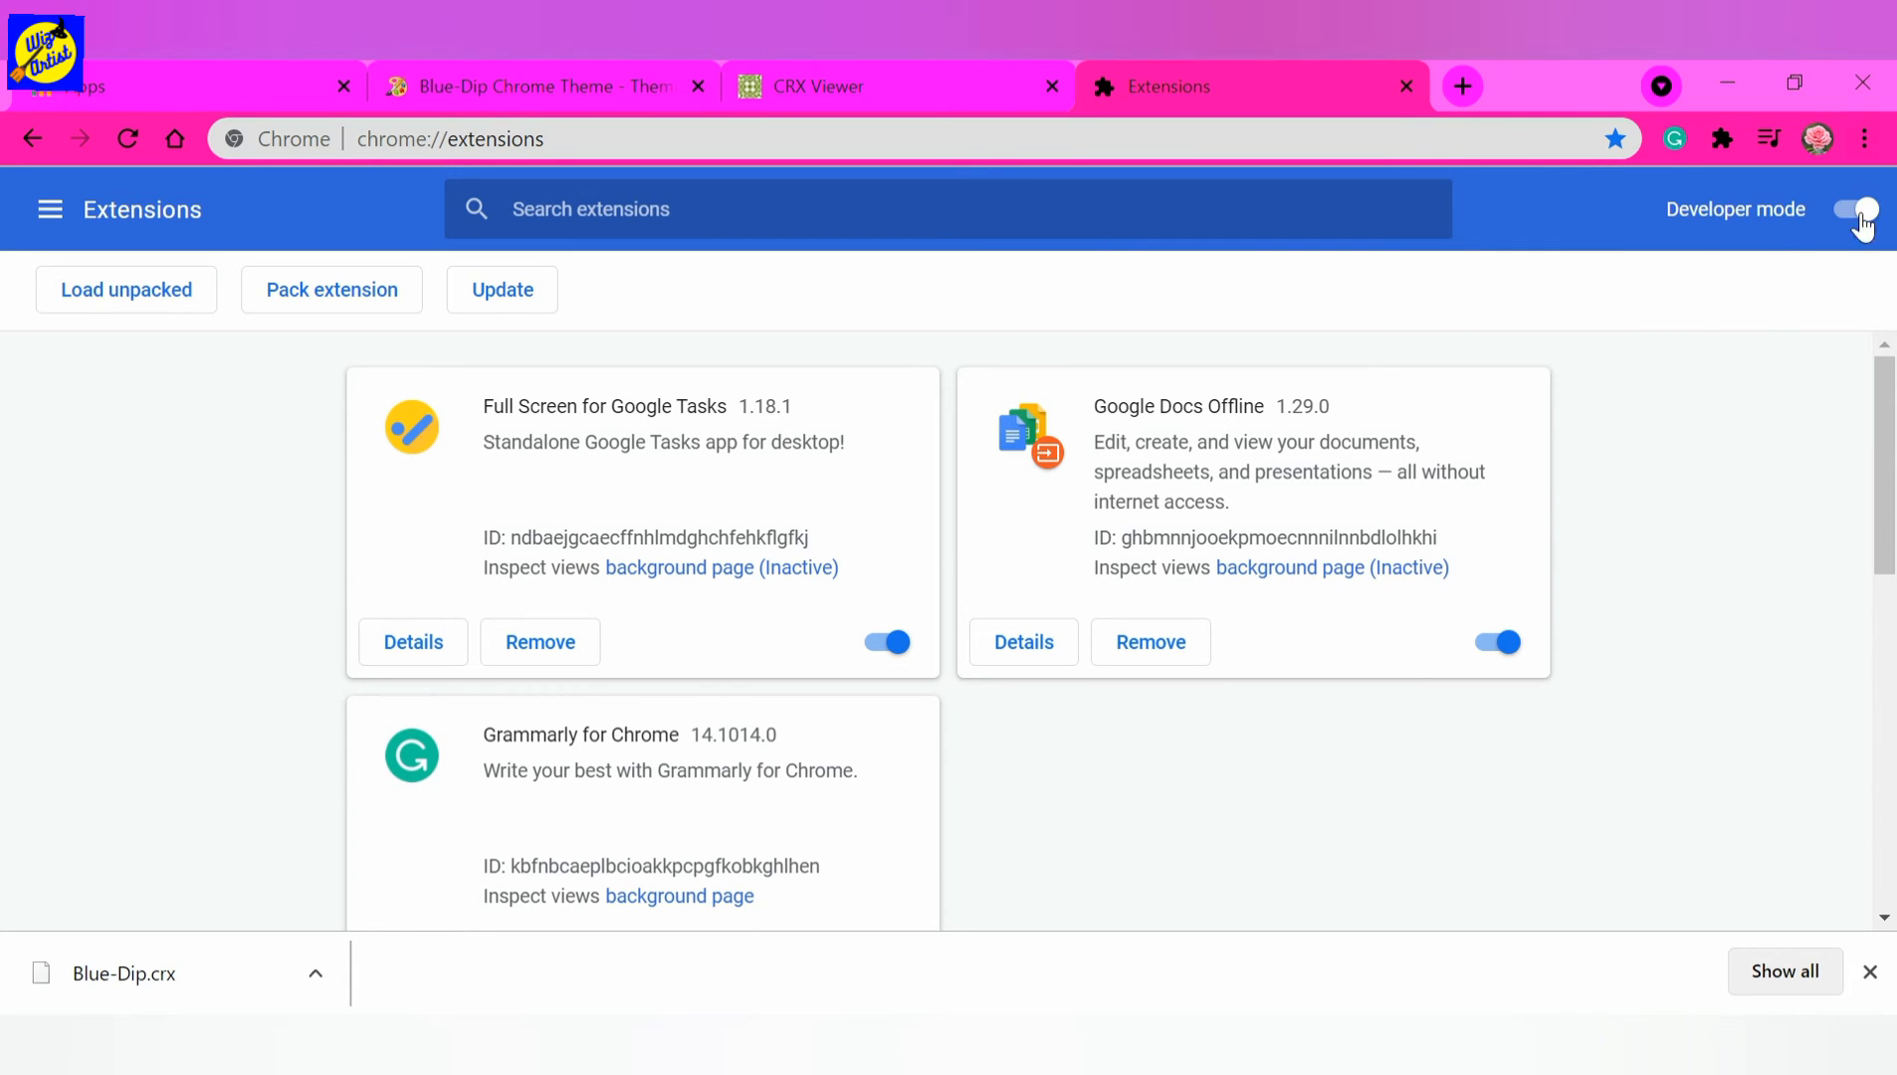
left_click(135, 291)
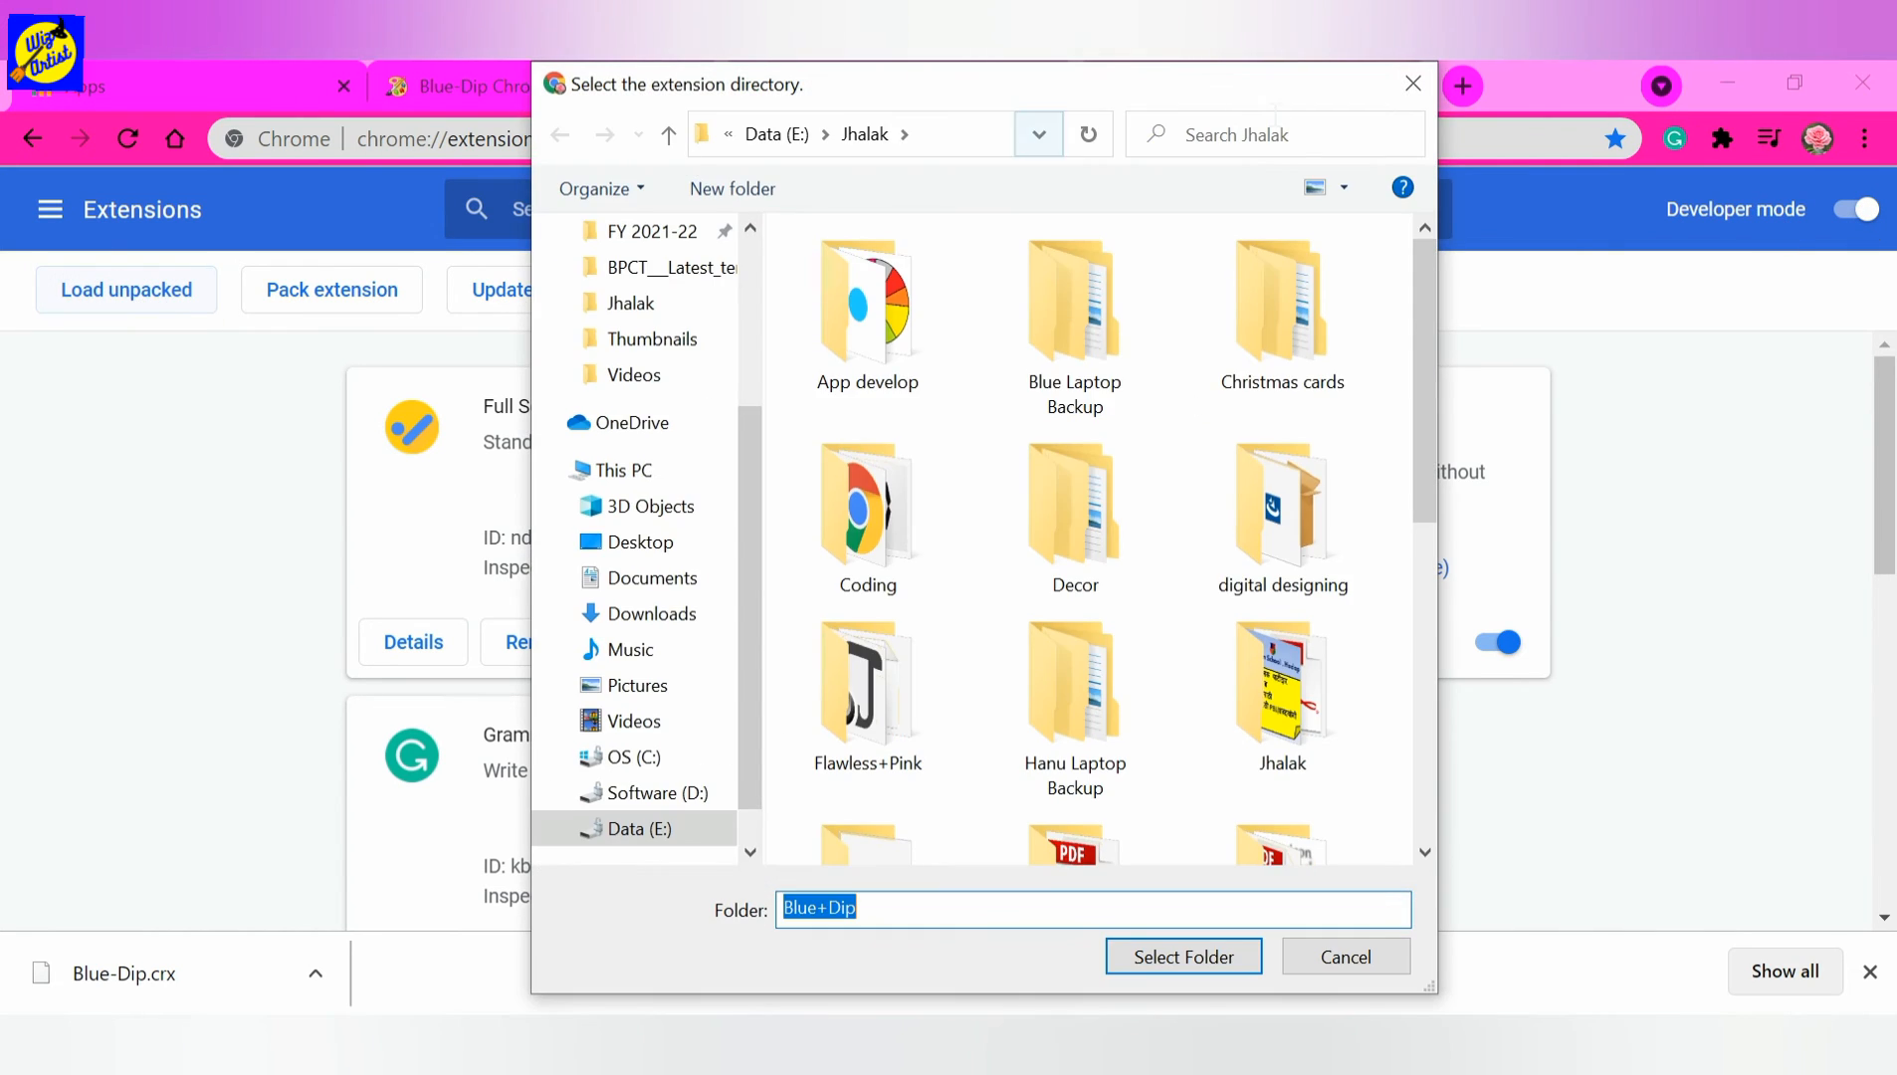
left_click(1423, 80)
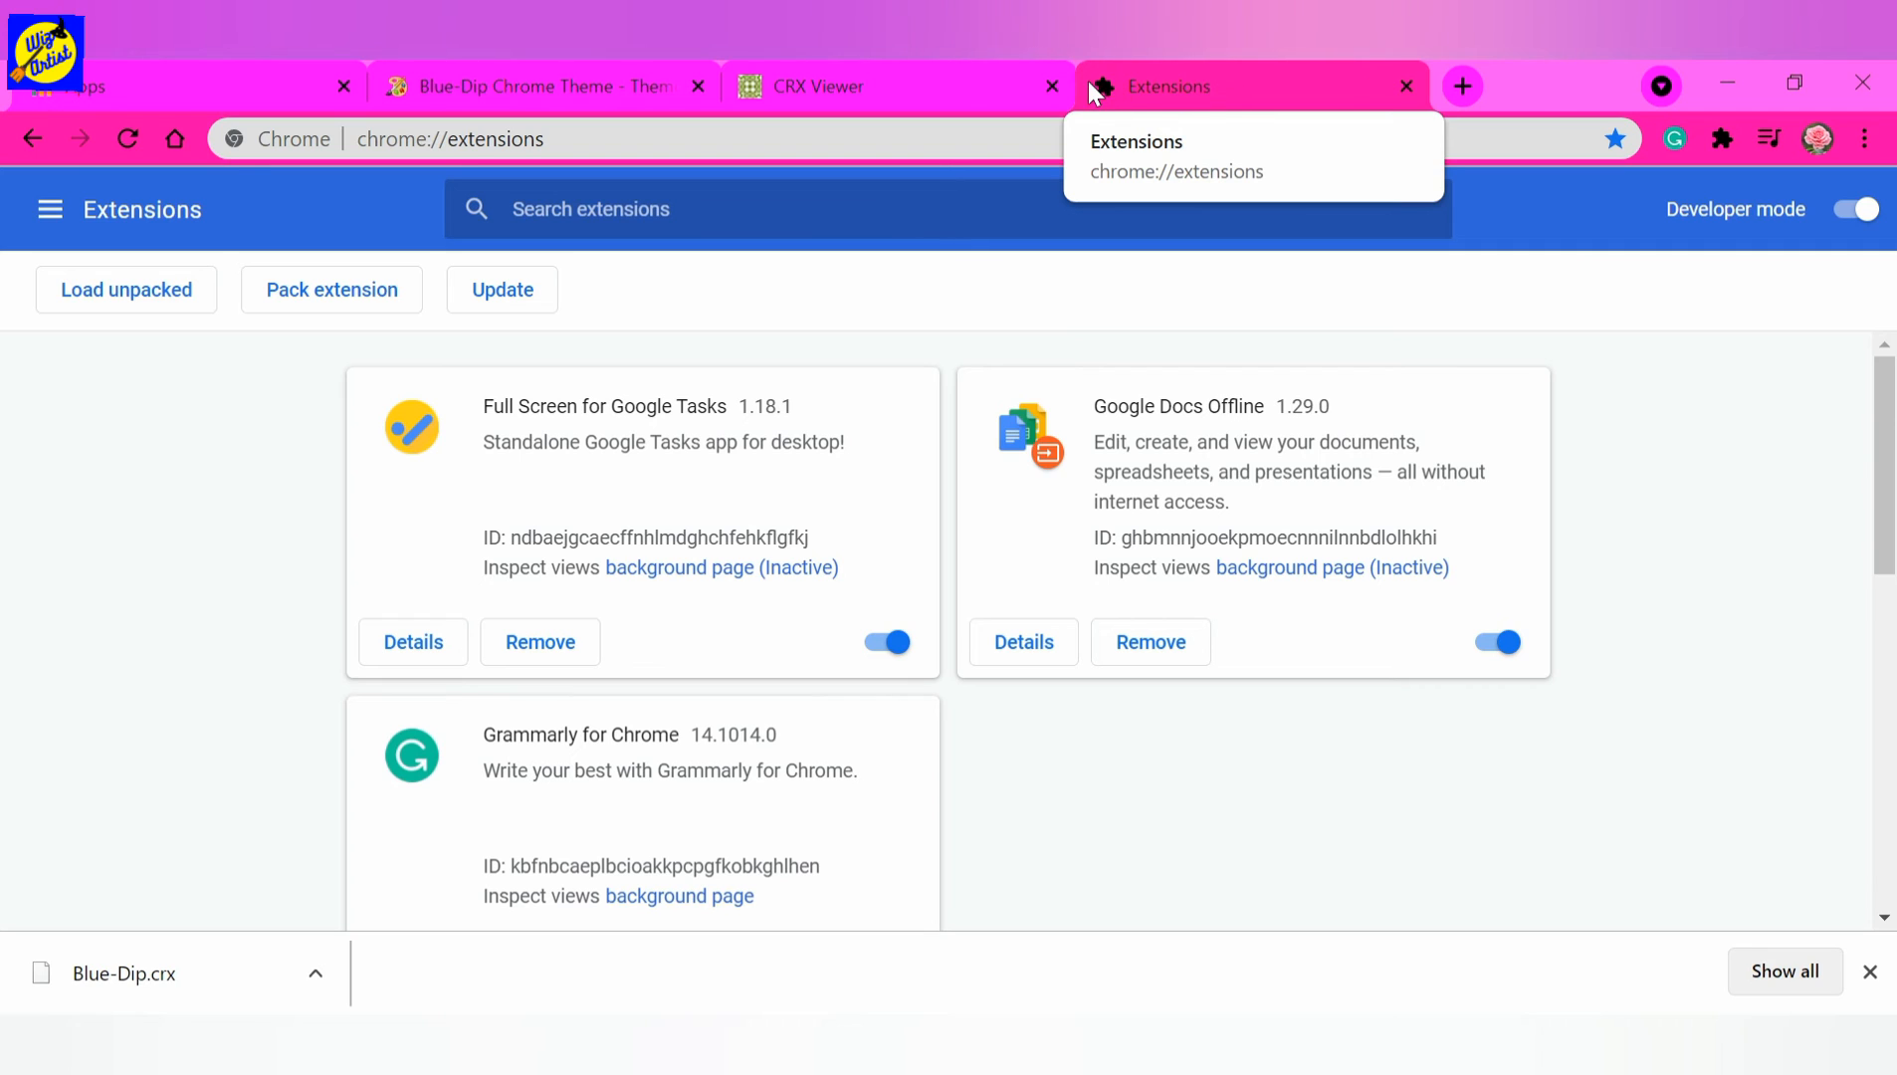
Load the downloaded Blue-Dip.crx into CRX Viewer and download its contents as Blue-Dip.zip.
left_click(894, 65)
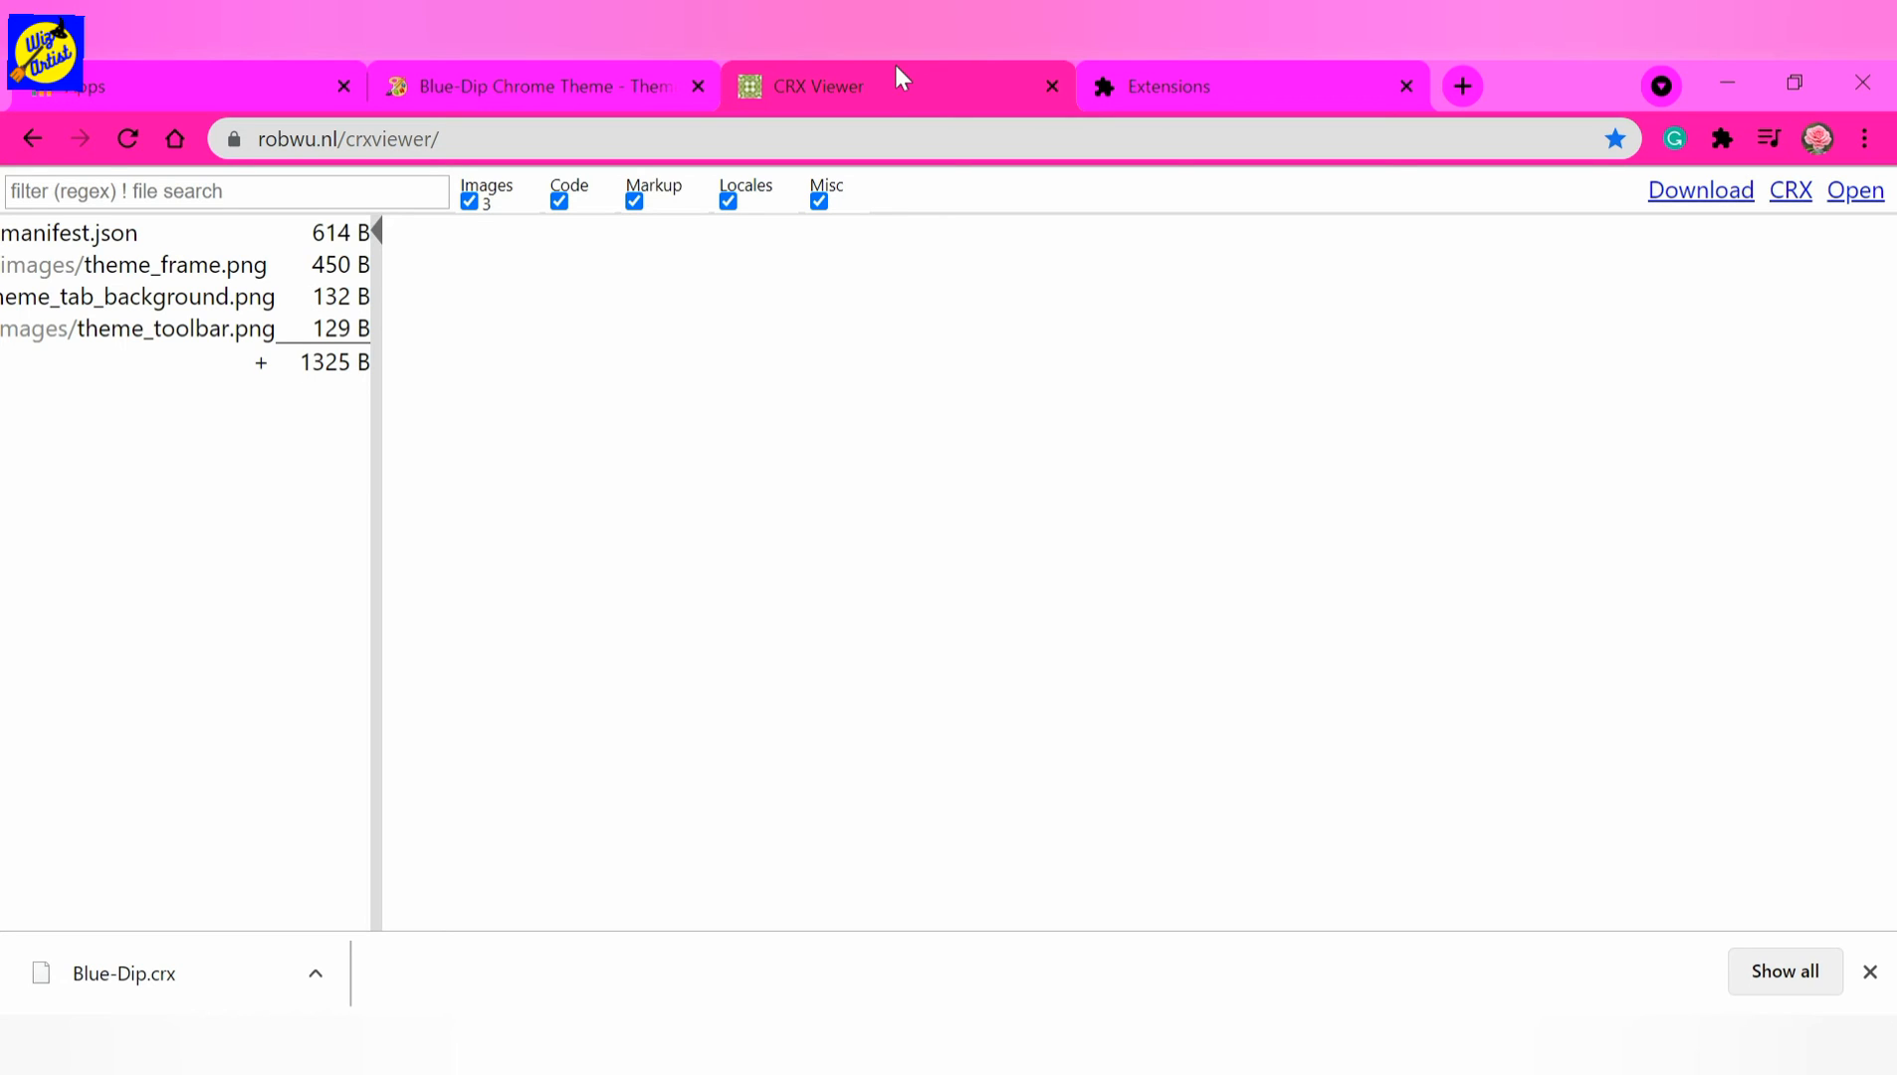
left_click(27, 143)
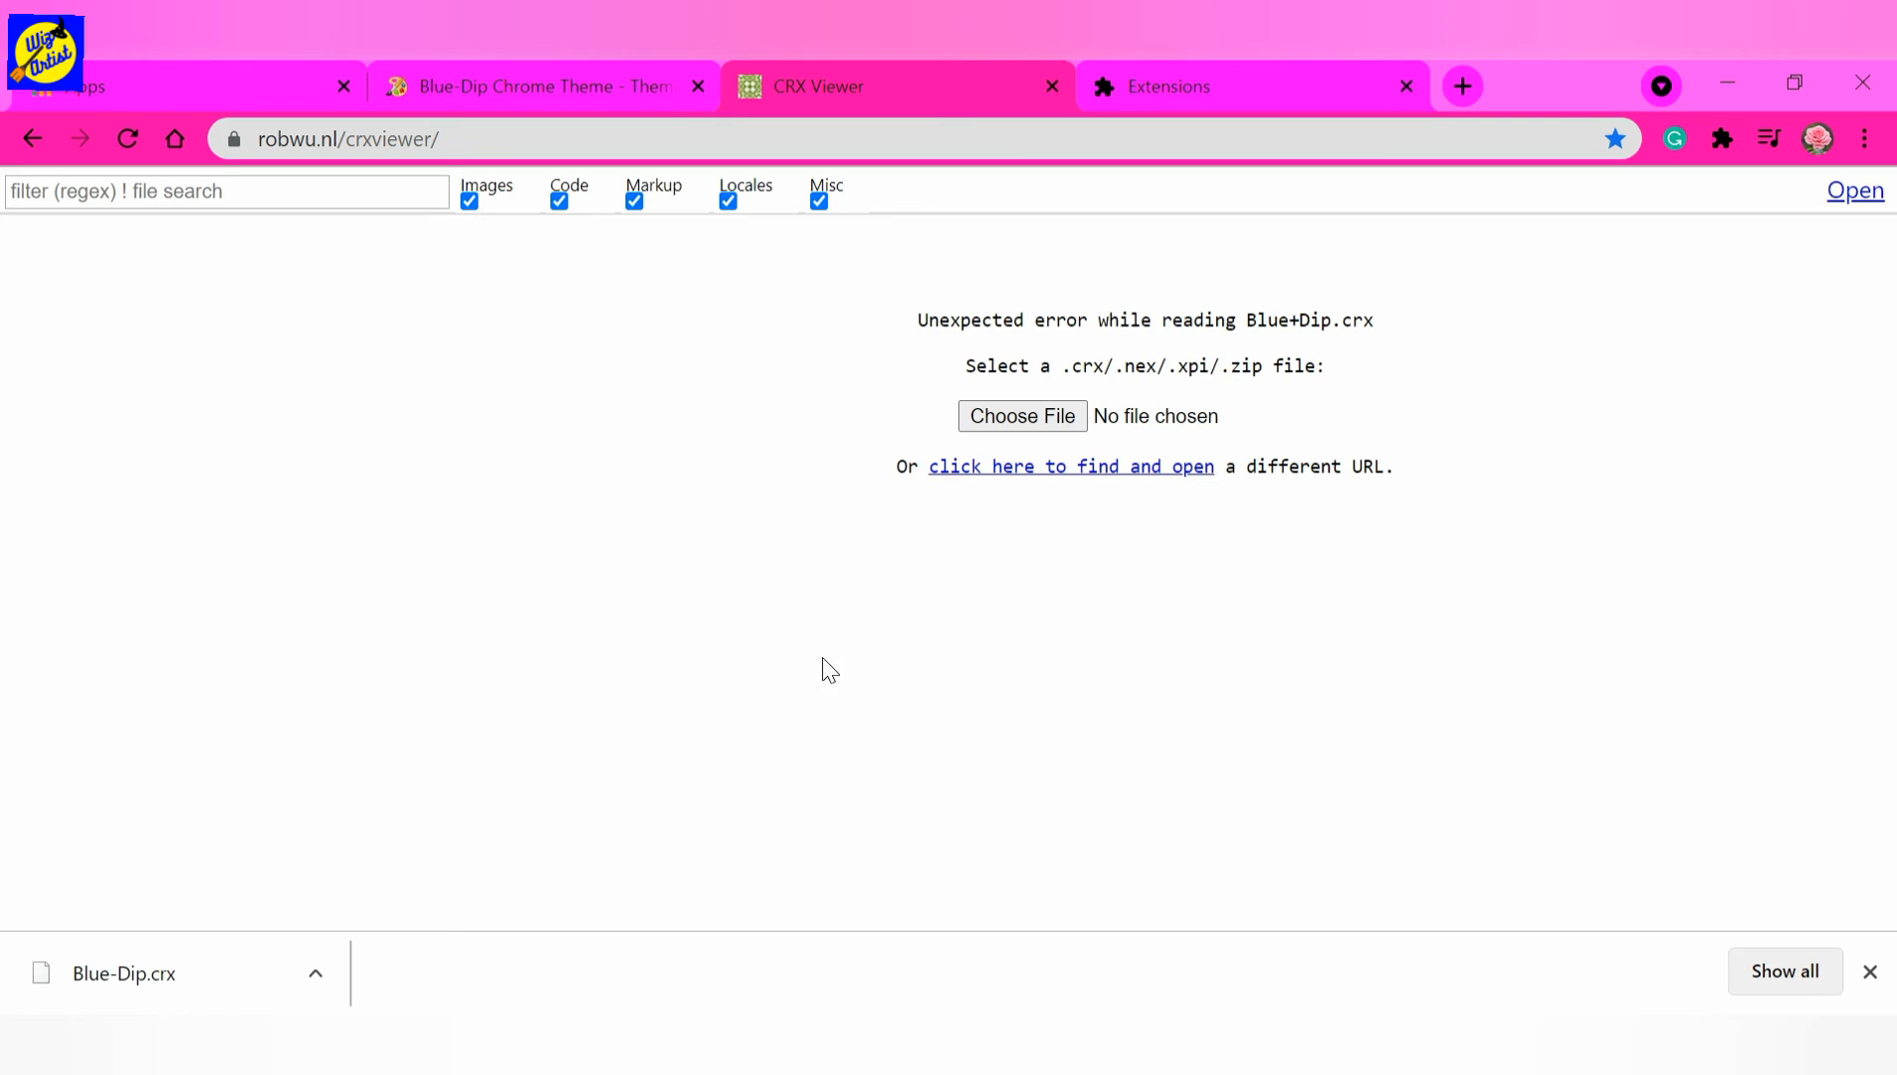
left_click(1043, 416)
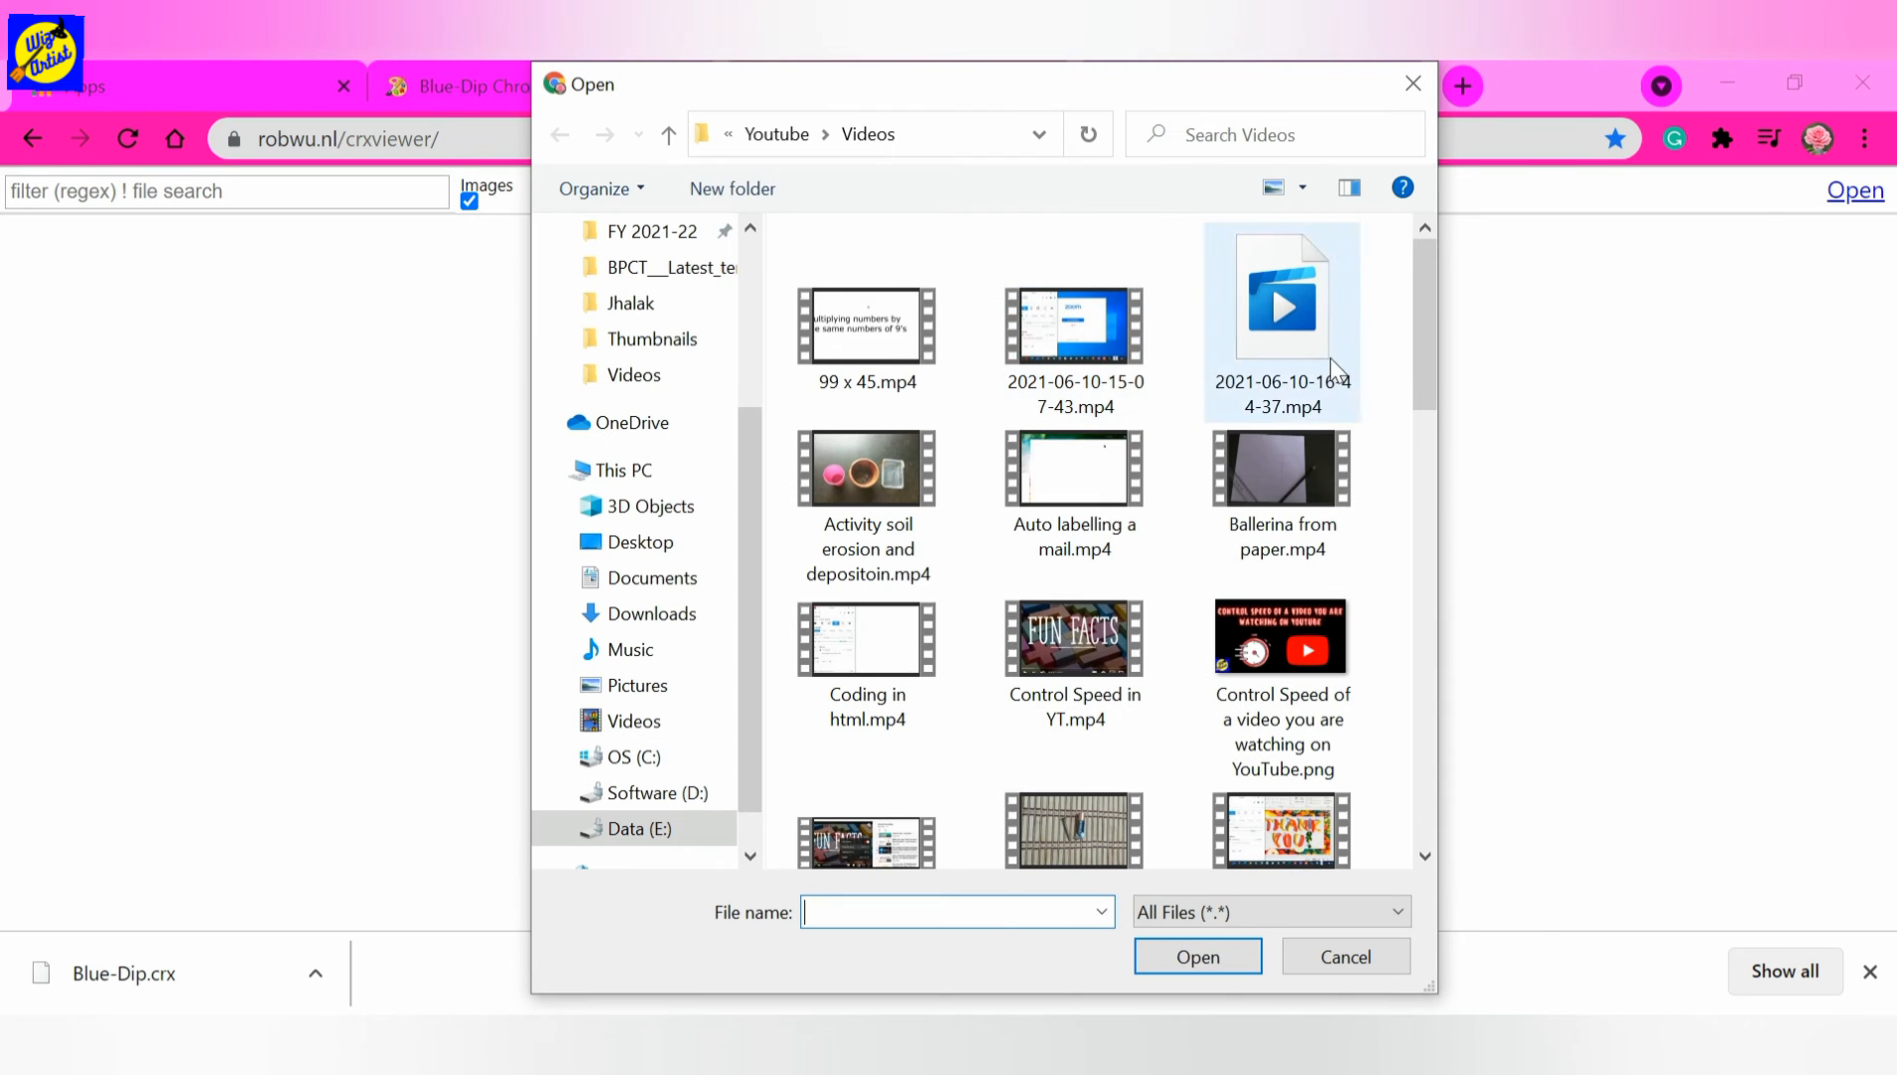
left_click(1413, 83)
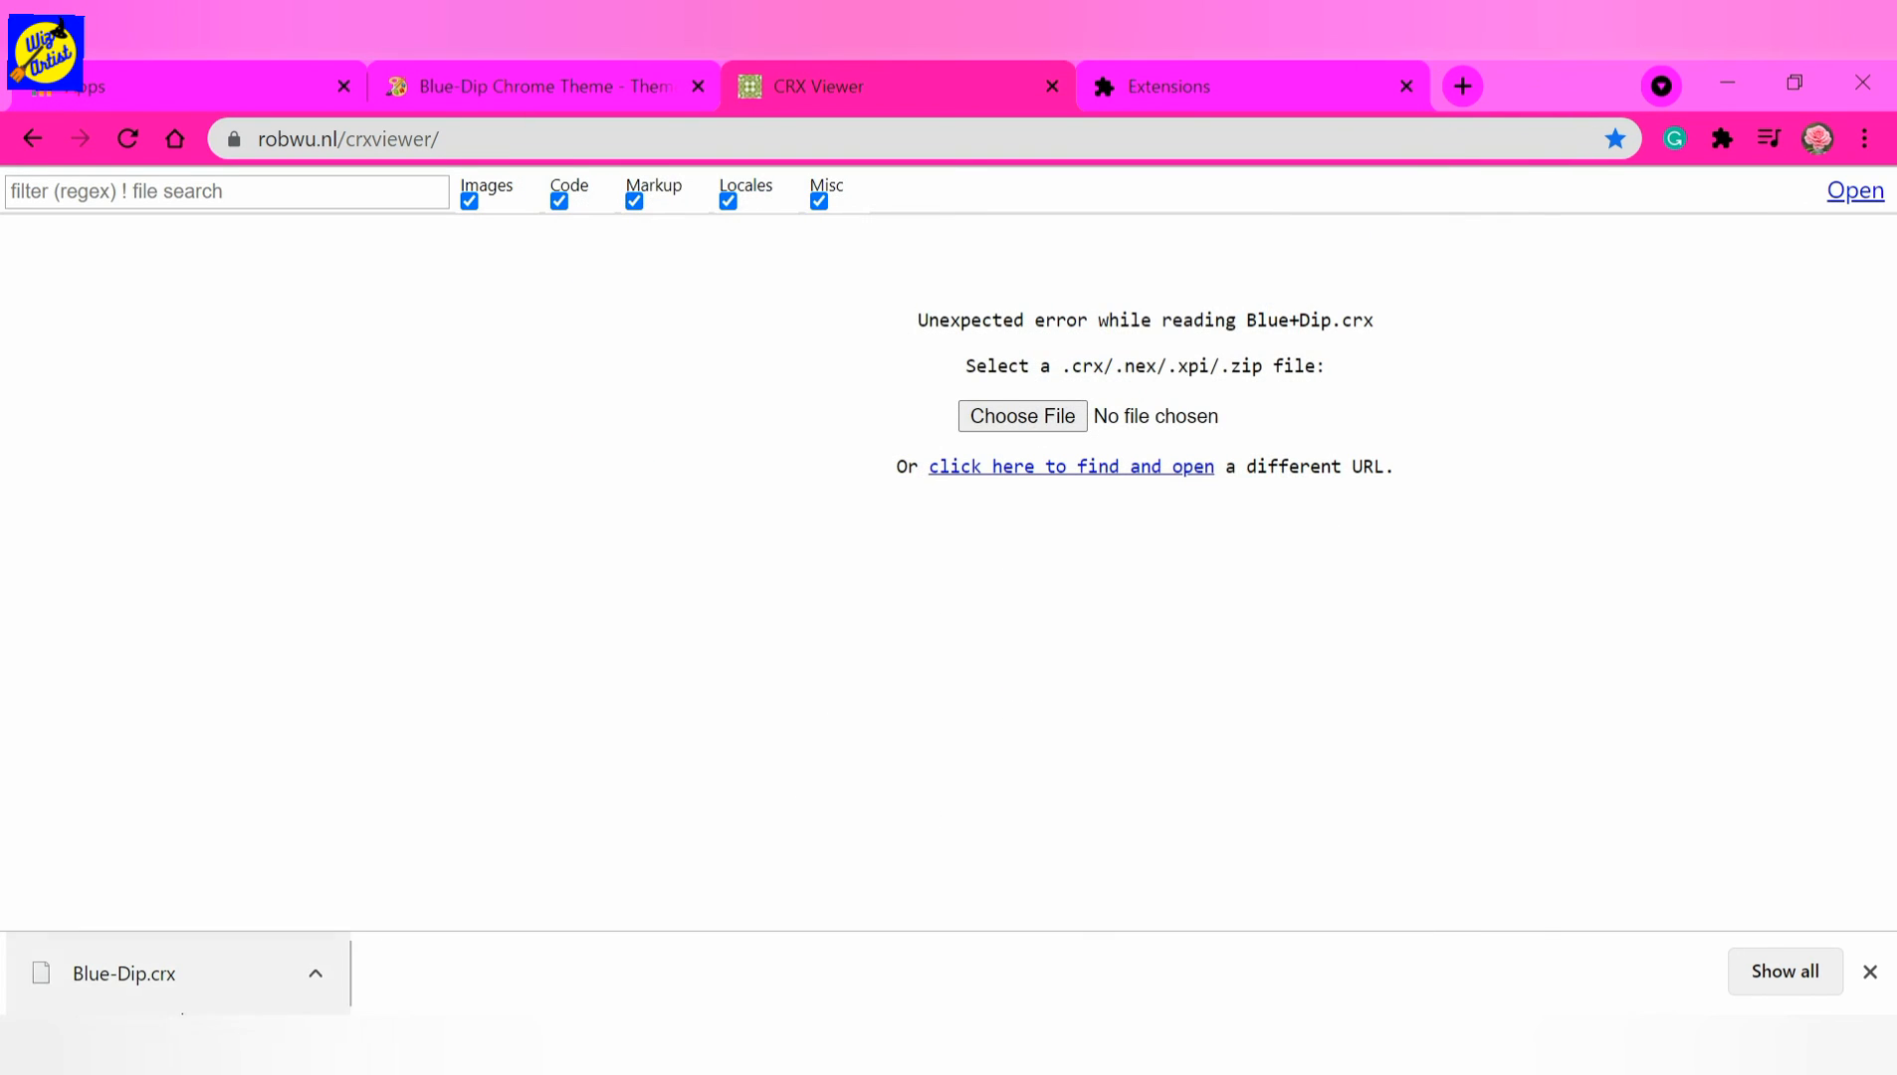
left_click_drag(180, 976, 995, 430)
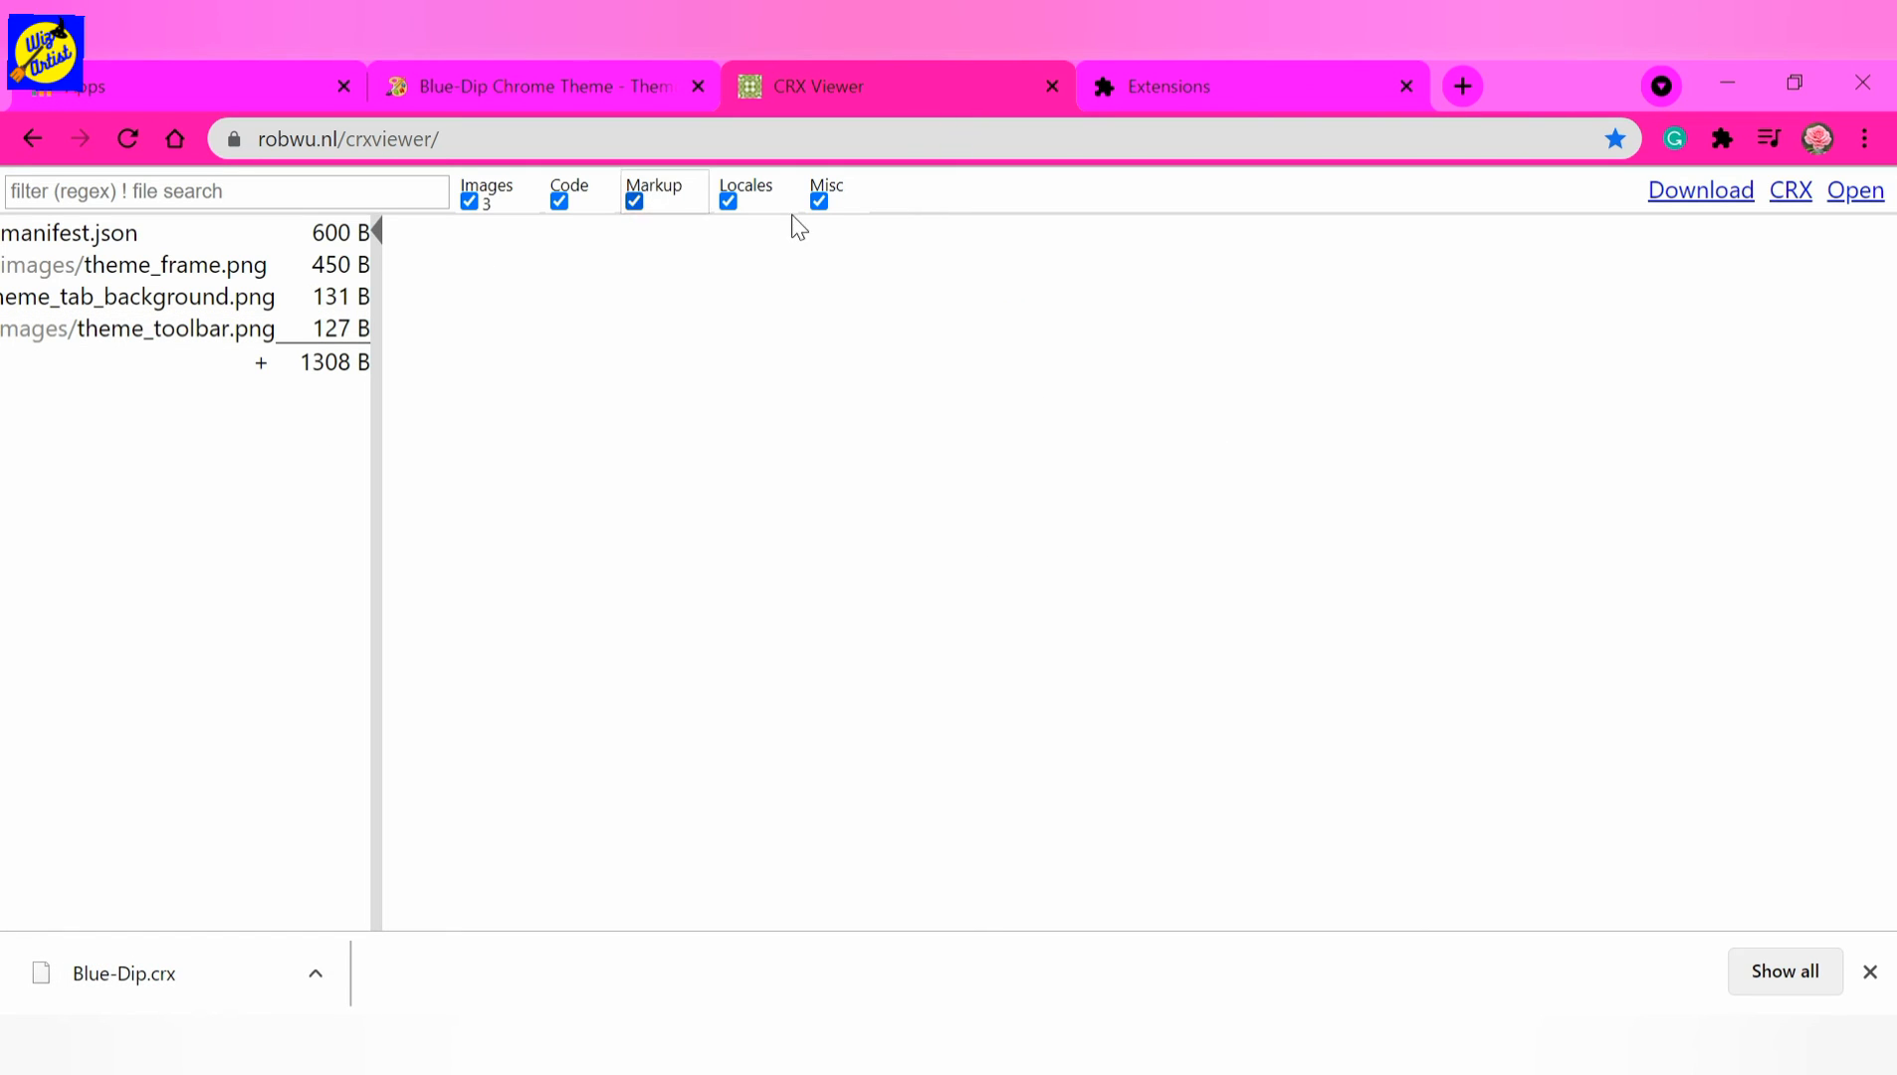
left_click(1700, 192)
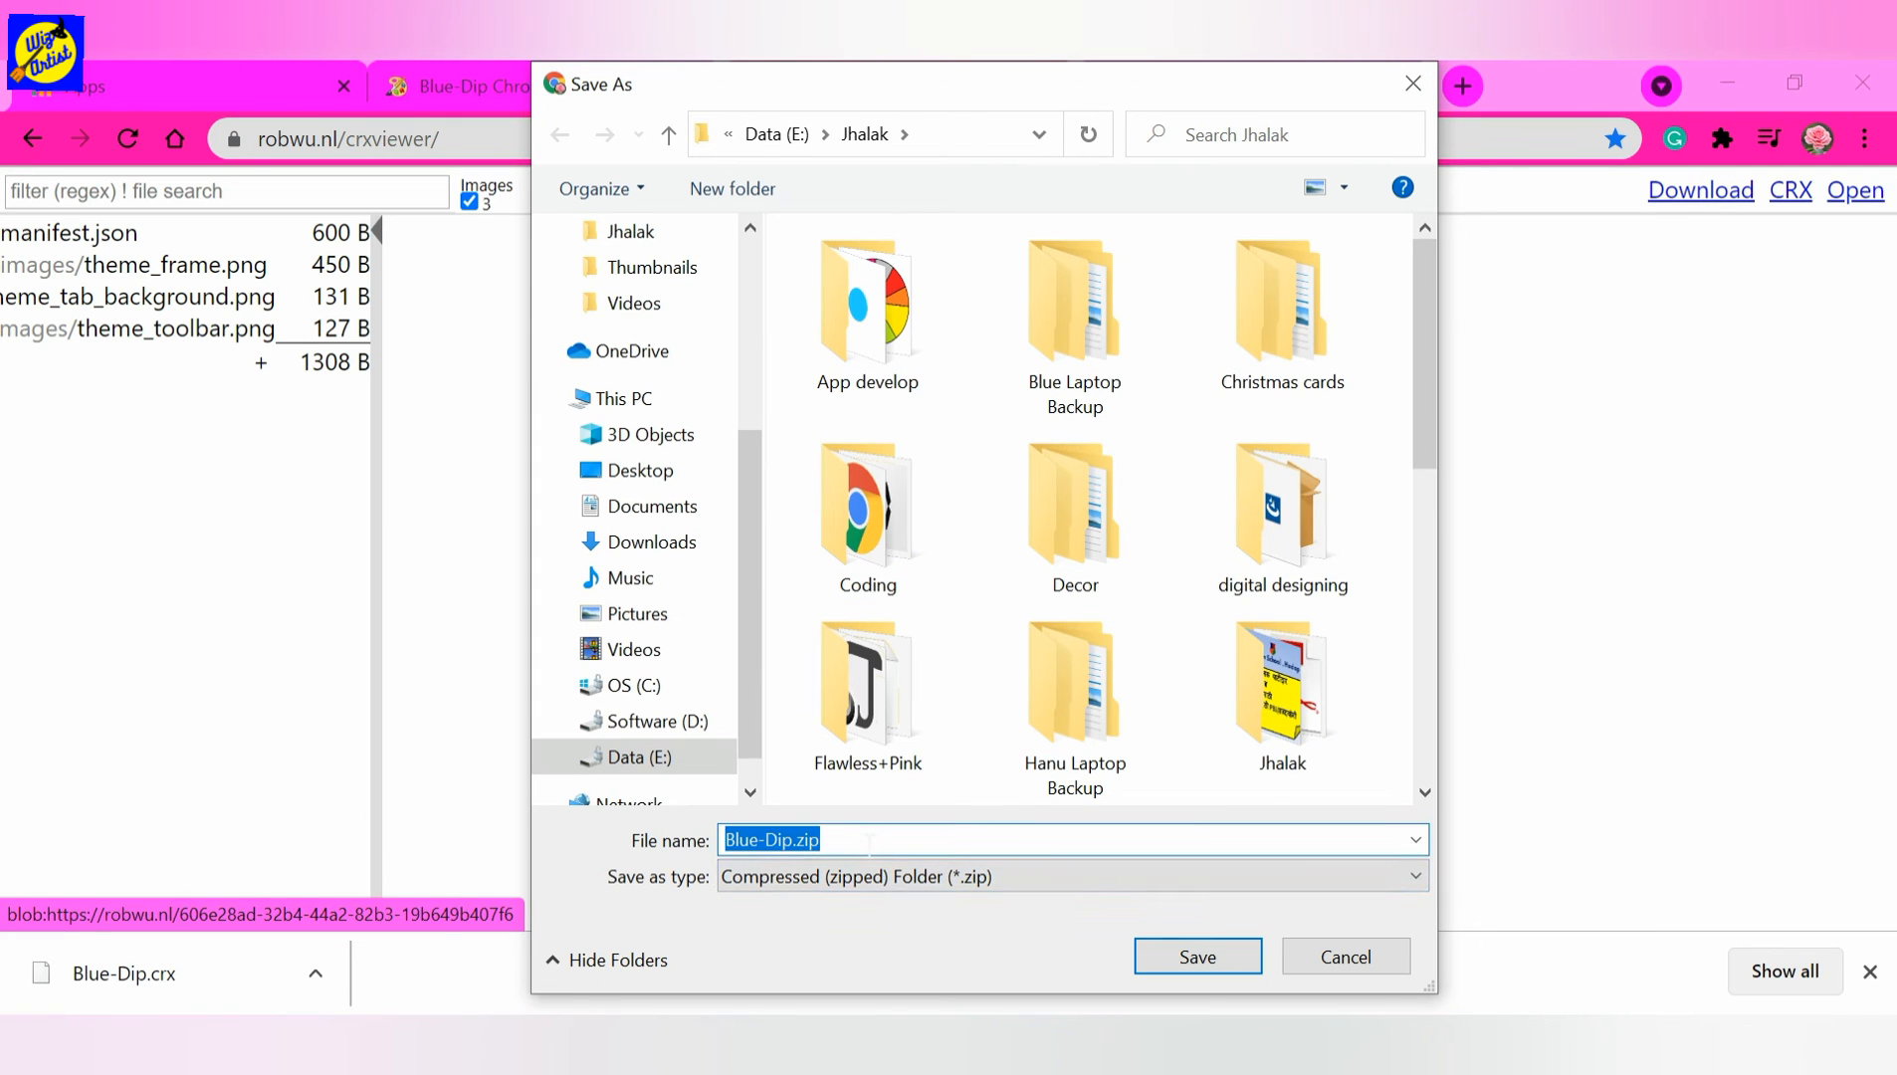
left_click(1184, 957)
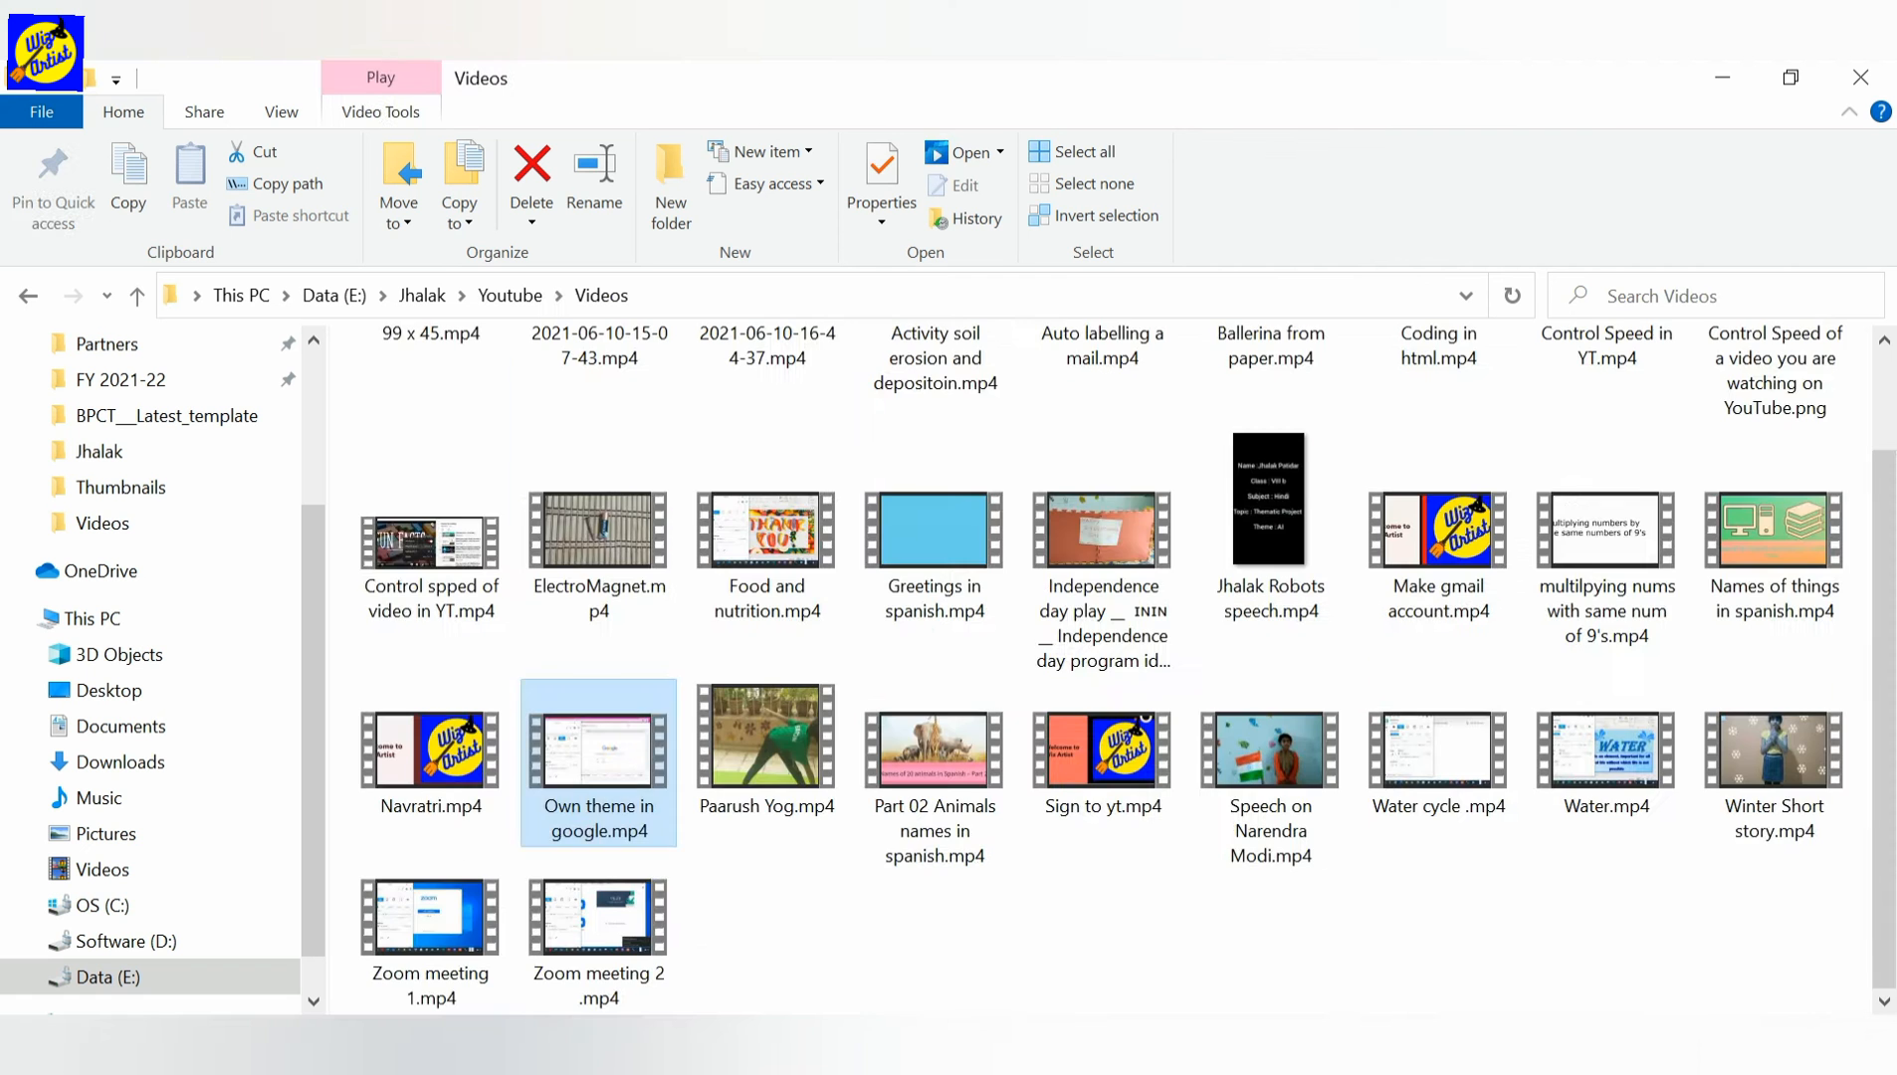
Switch to File Explorer, find Blue-Dip.zip in its download folder and extract it into a Blue-Dip folder.
key("alt+Up")
key("alt+Up")
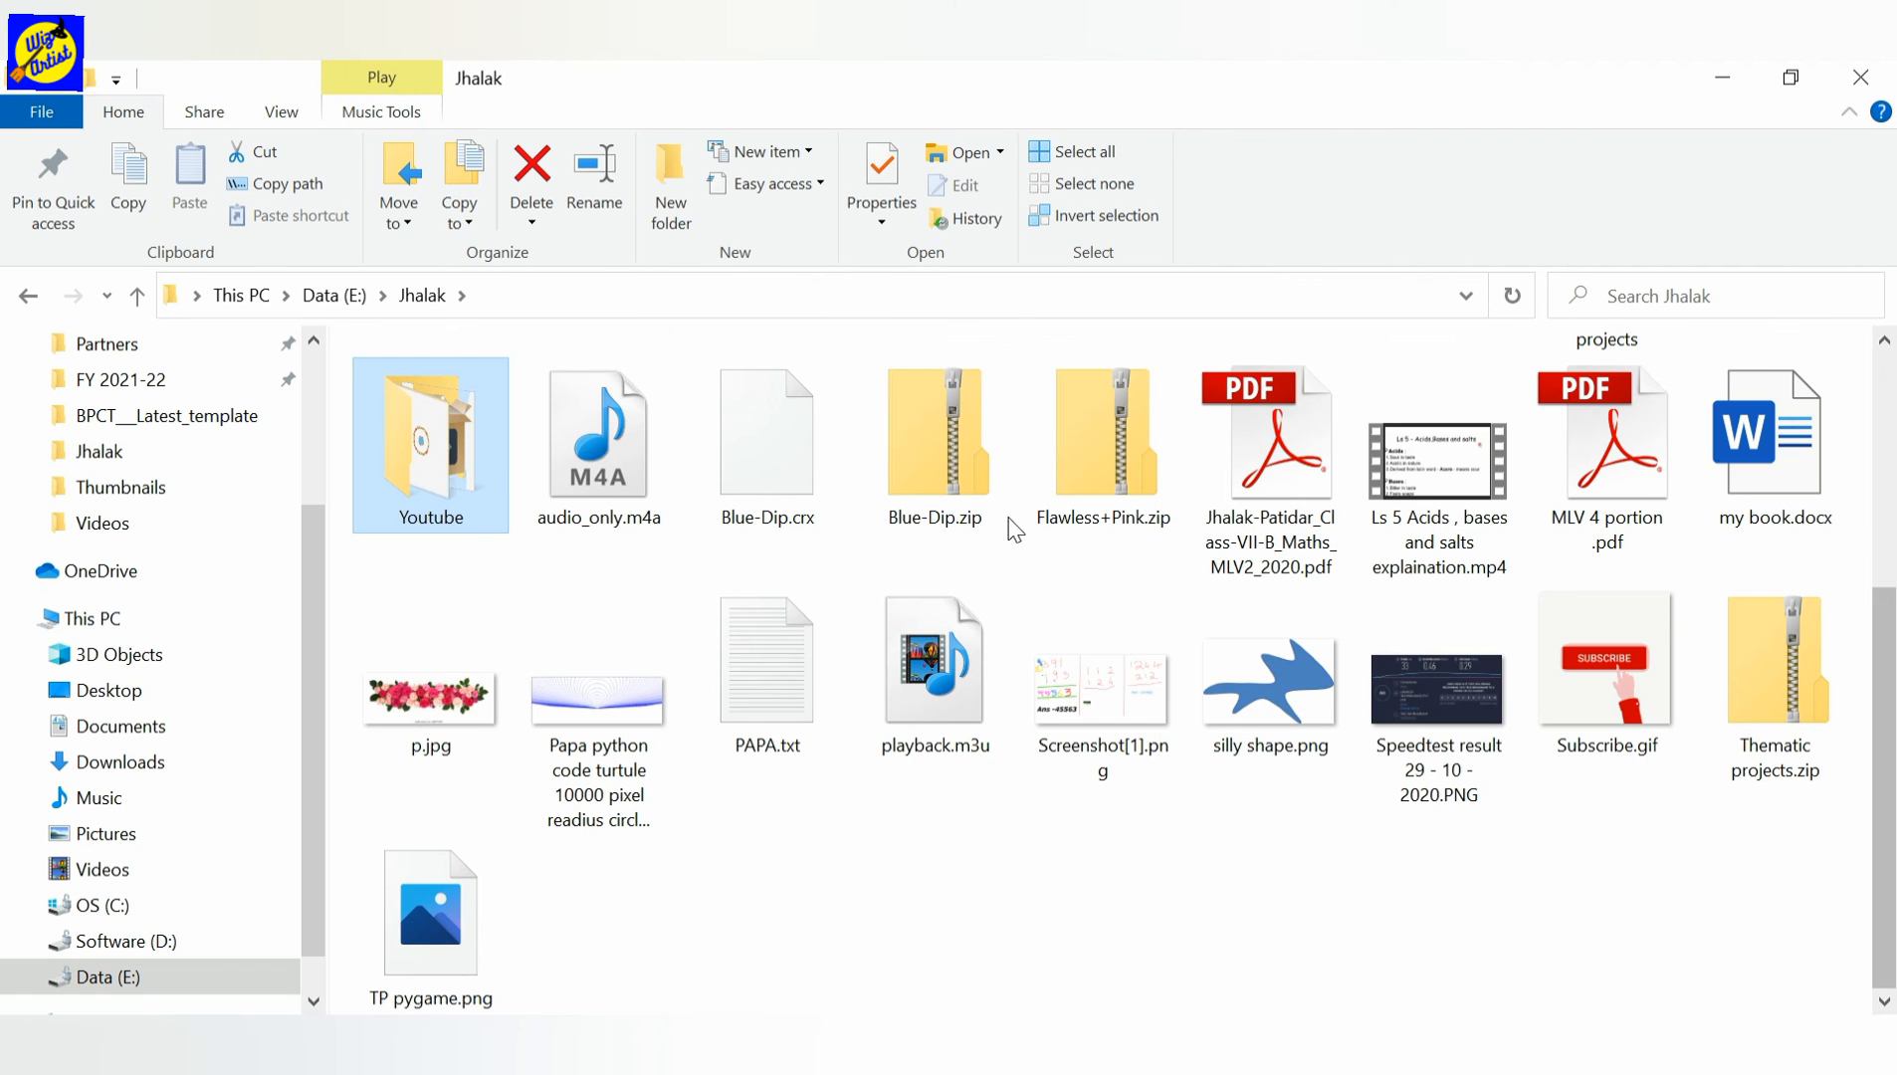
left_click(924, 458)
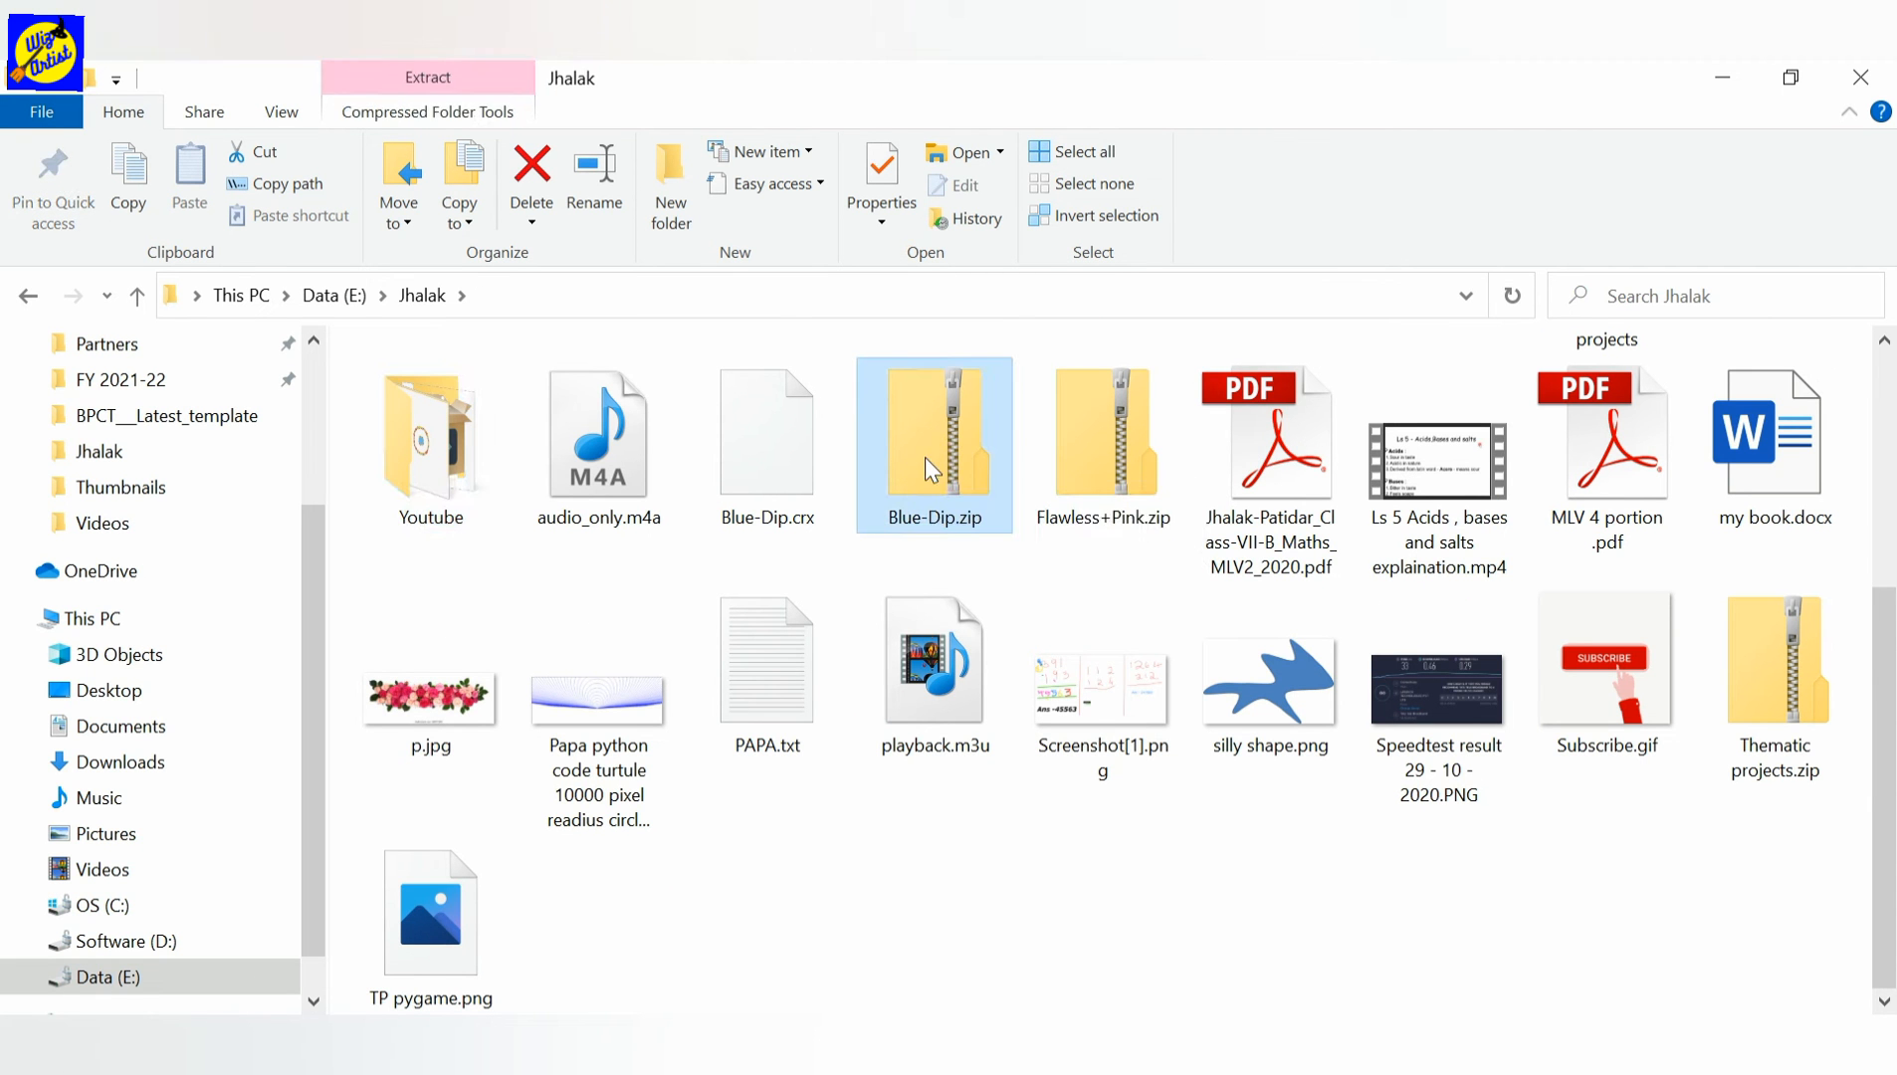
right_click(928, 463)
left_click(1084, 528)
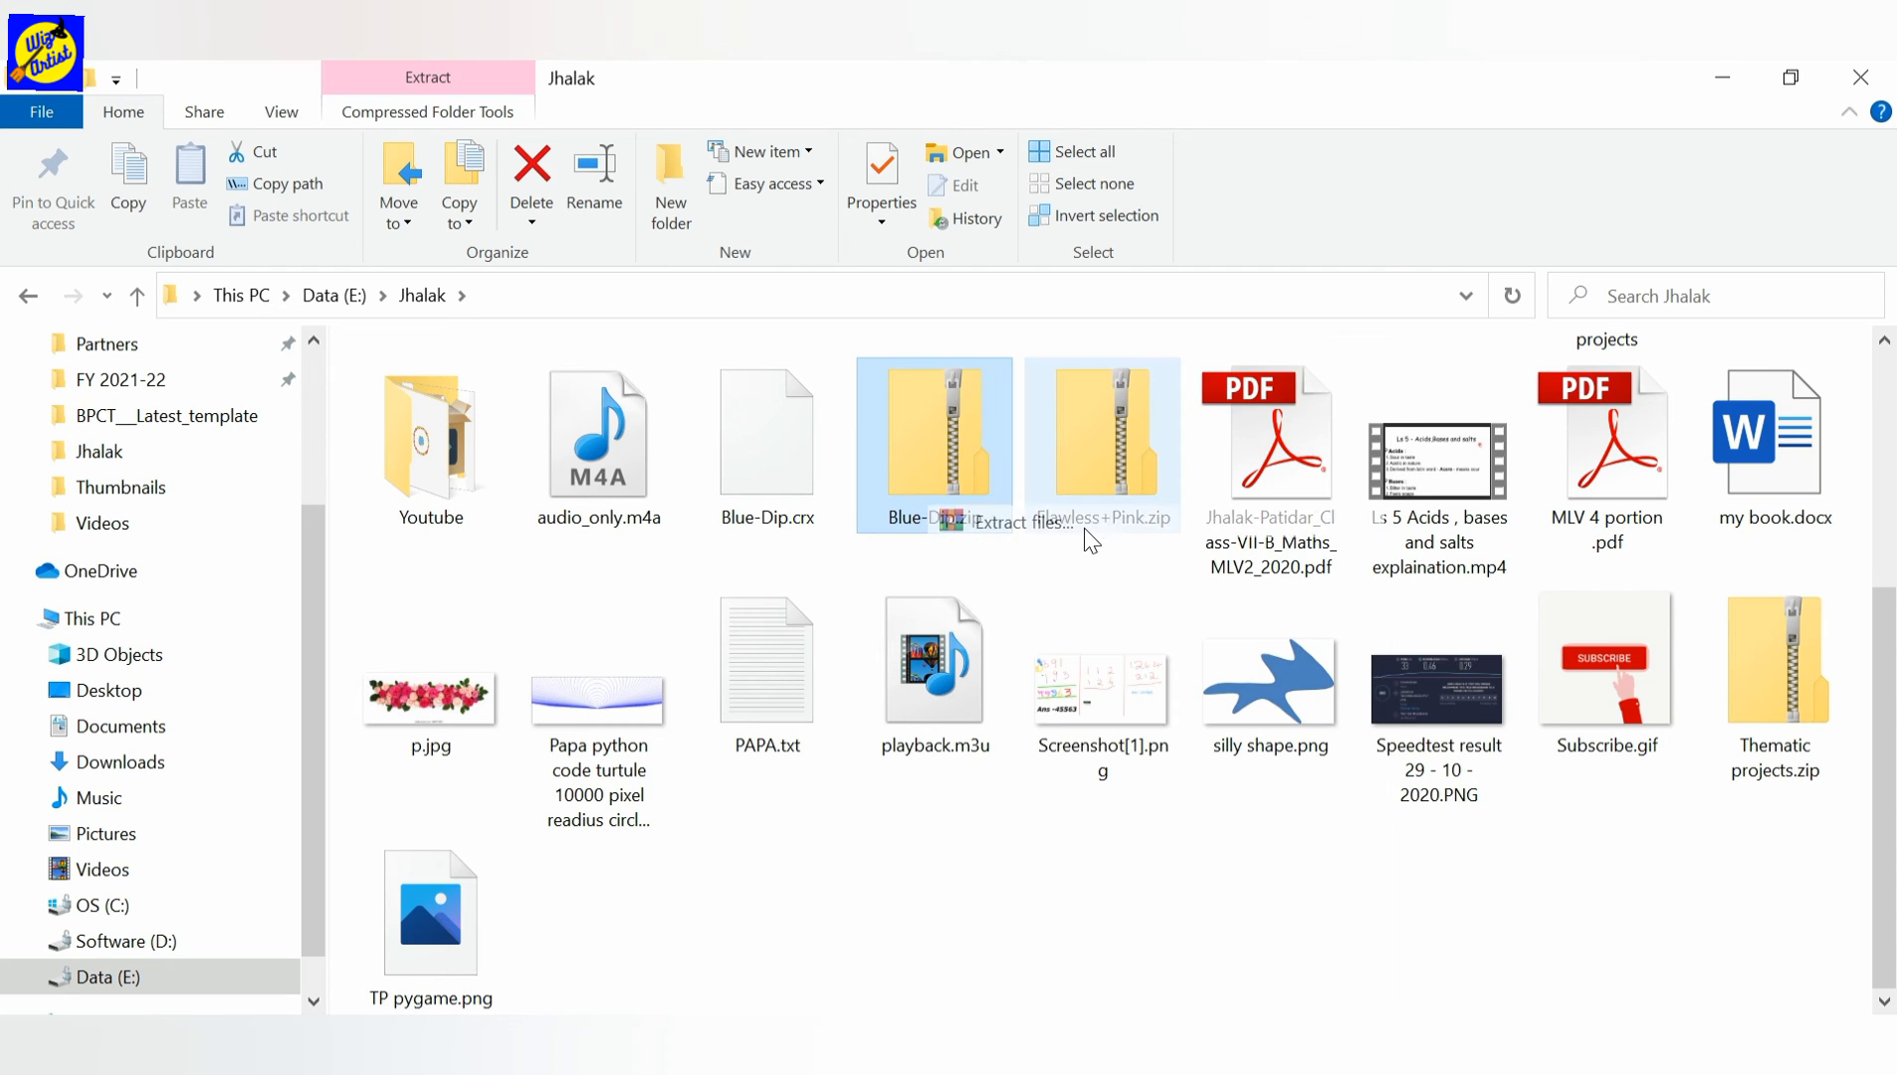
left_click(1063, 845)
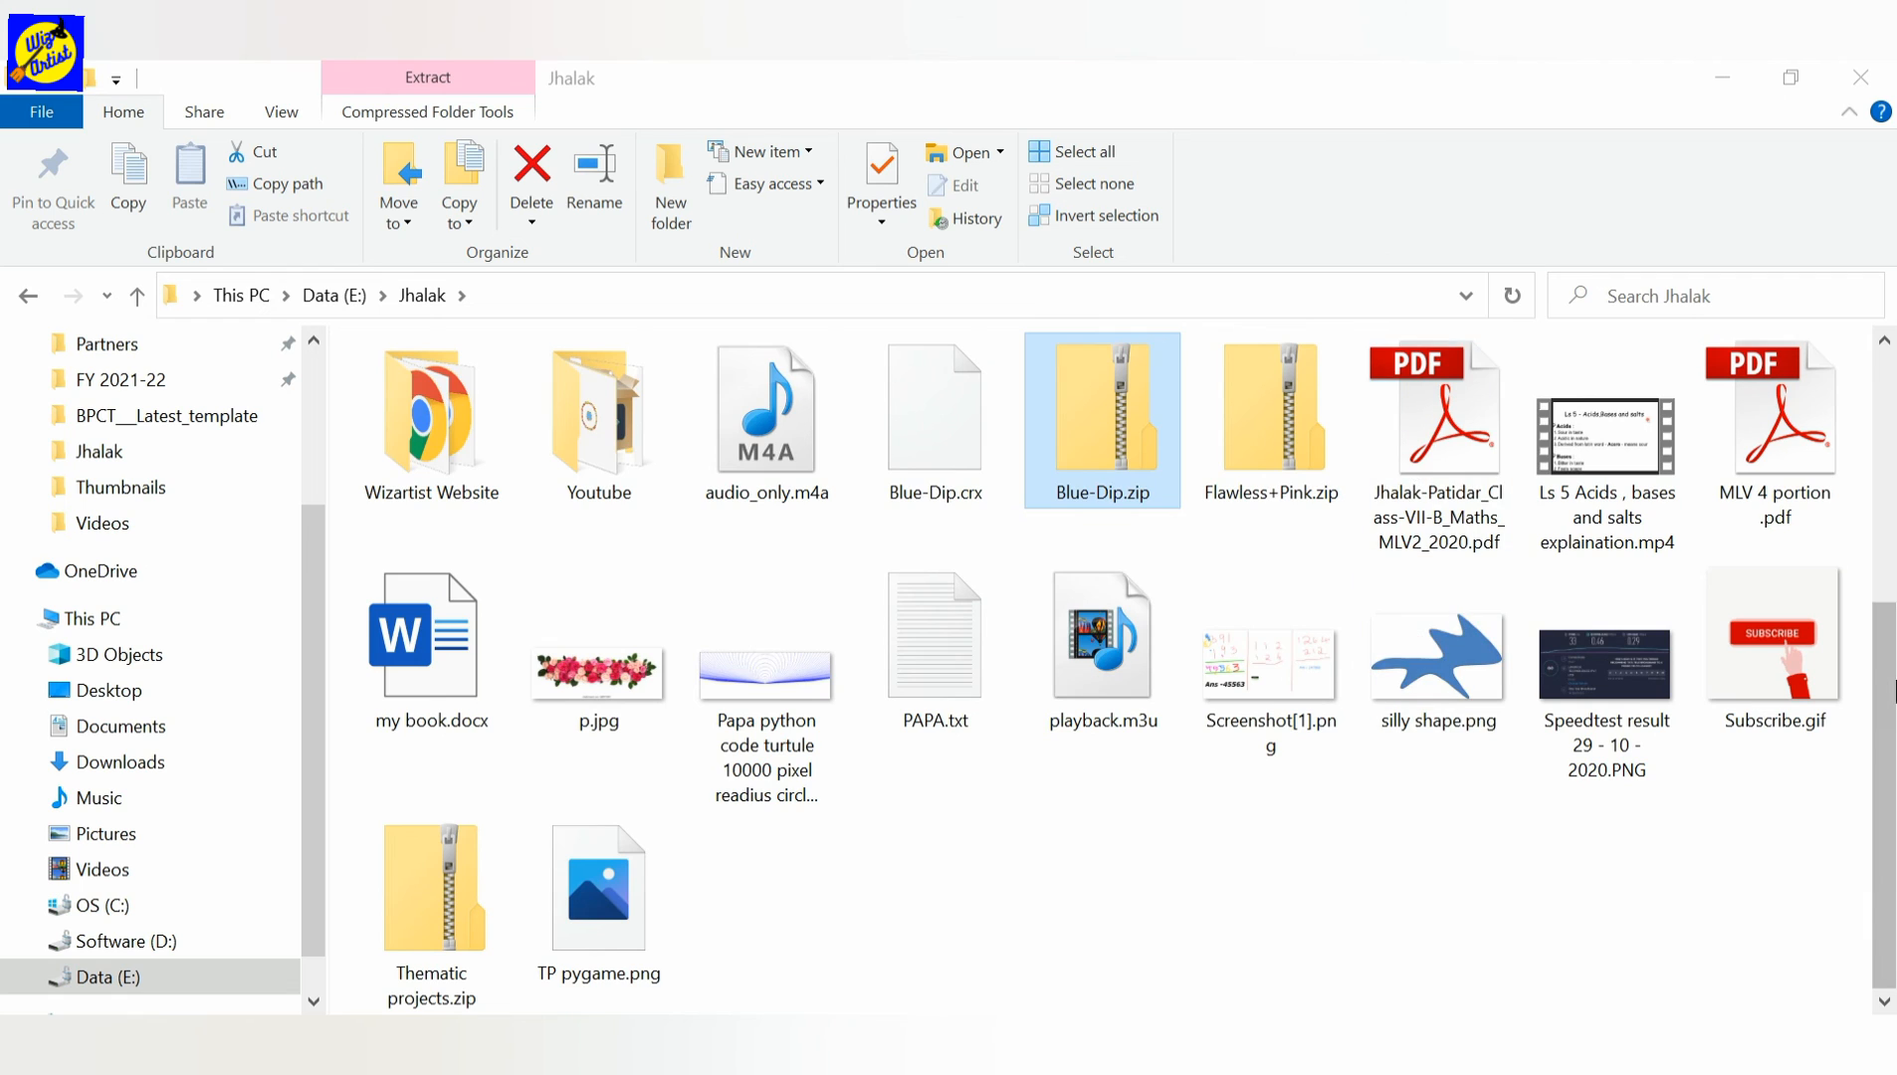
scroll(734, 339, "up", 5)
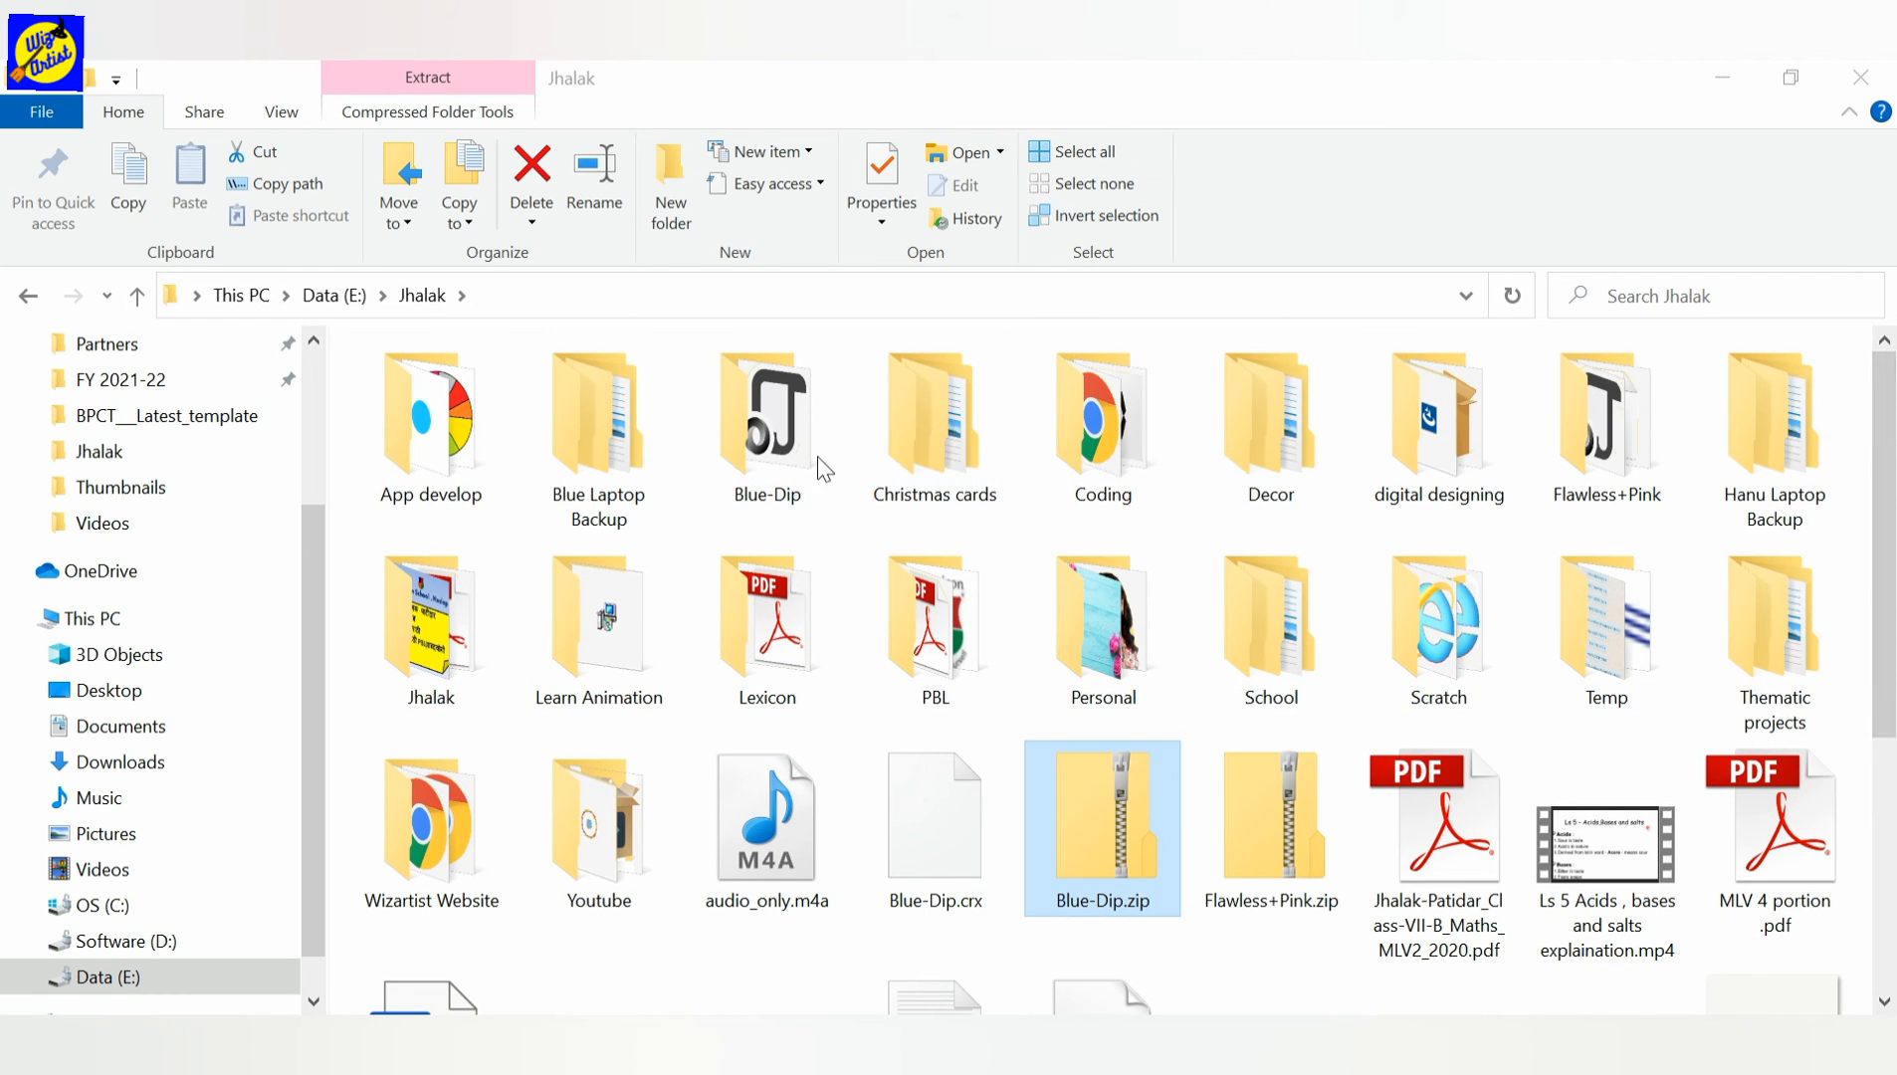
Switch to Chrome's Extensions page and load the extracted Blue-Dip folder as an unpacked extension.
key("alt+Tab")
left_click(1288, 78)
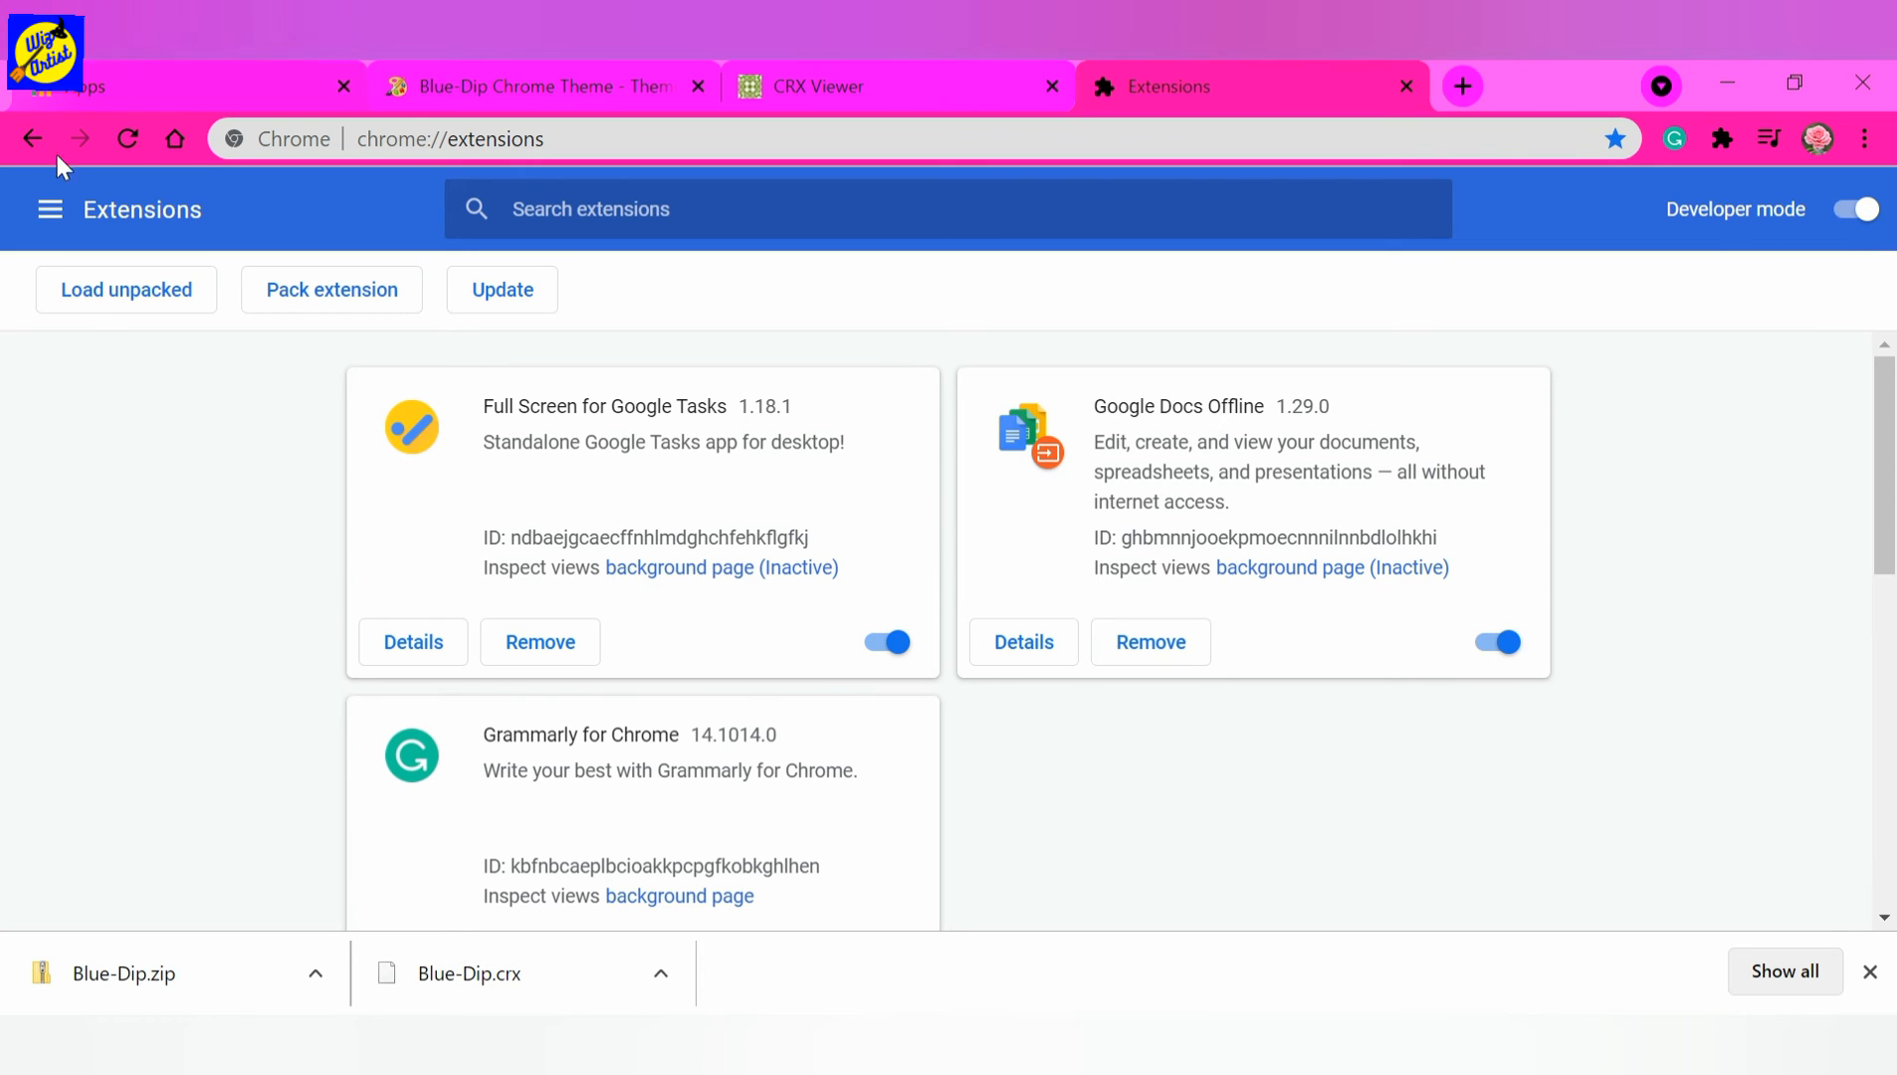
left_click(142, 280)
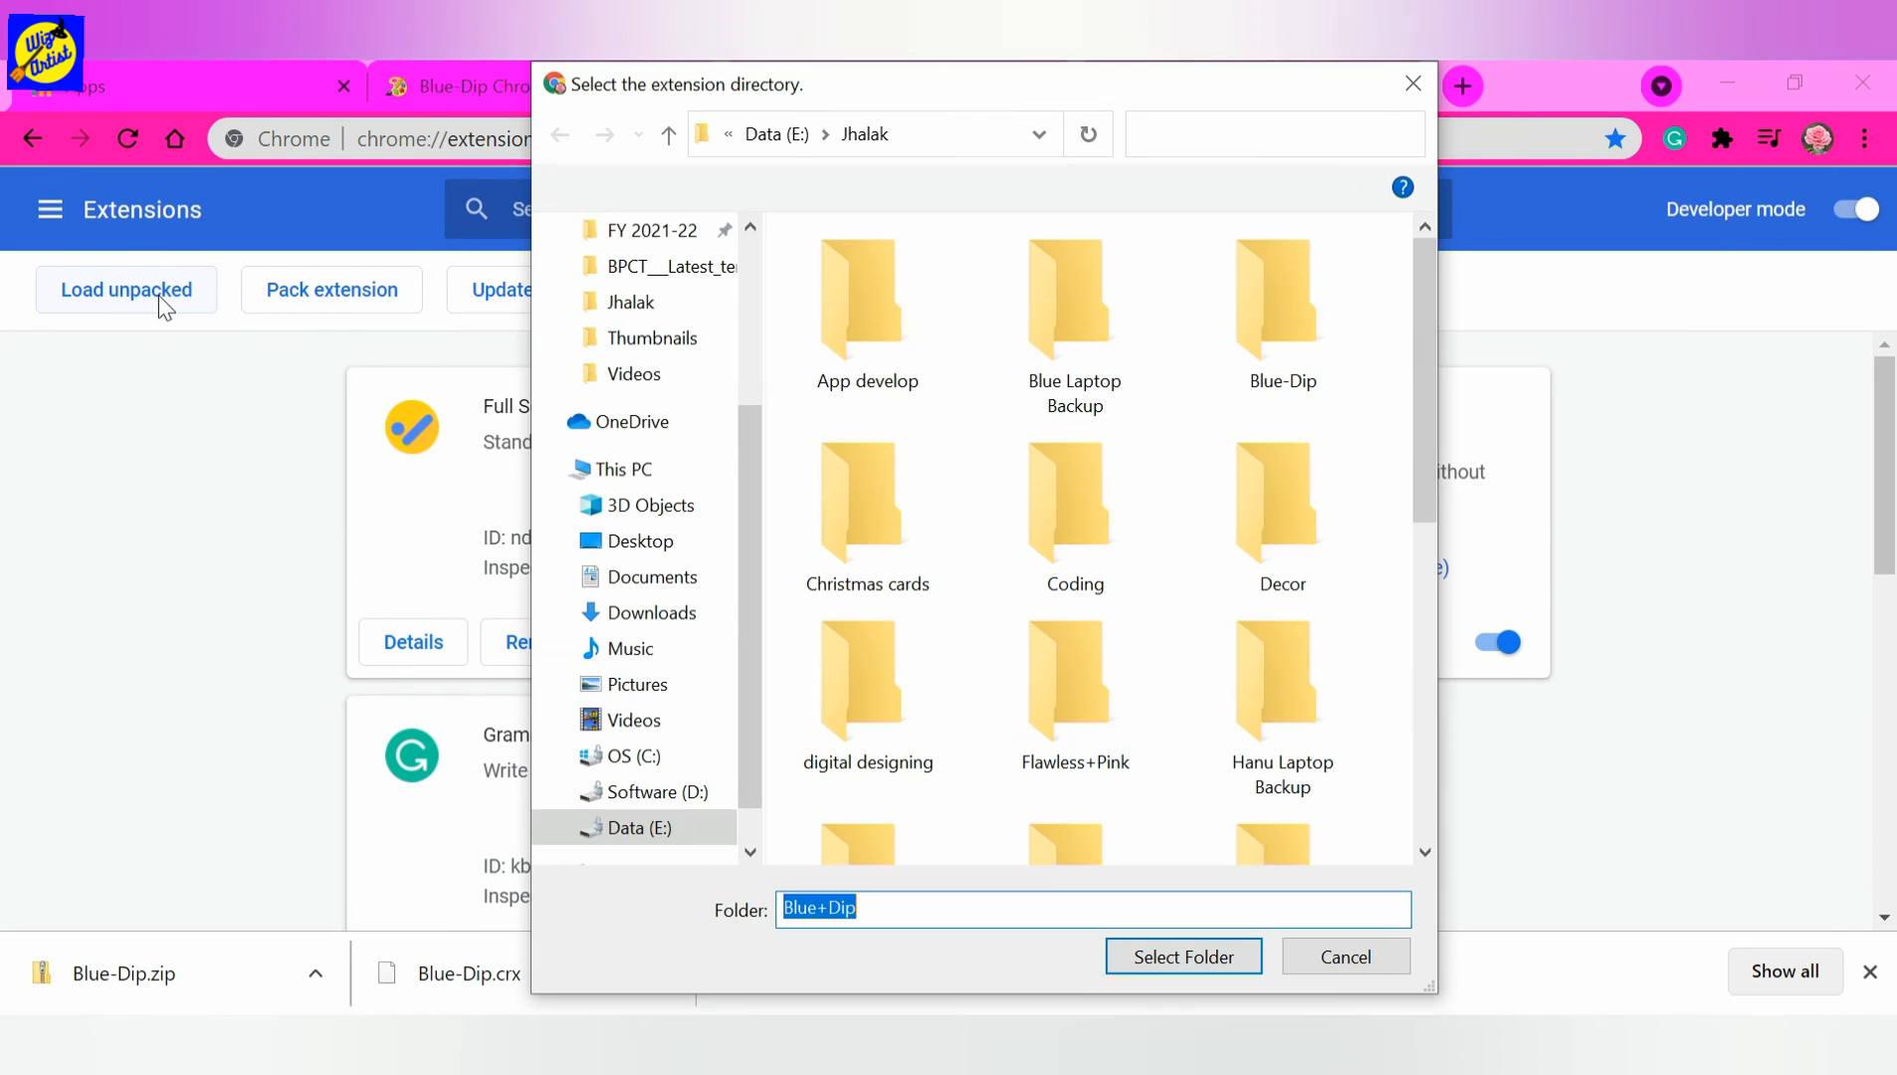
left_click(1274, 333)
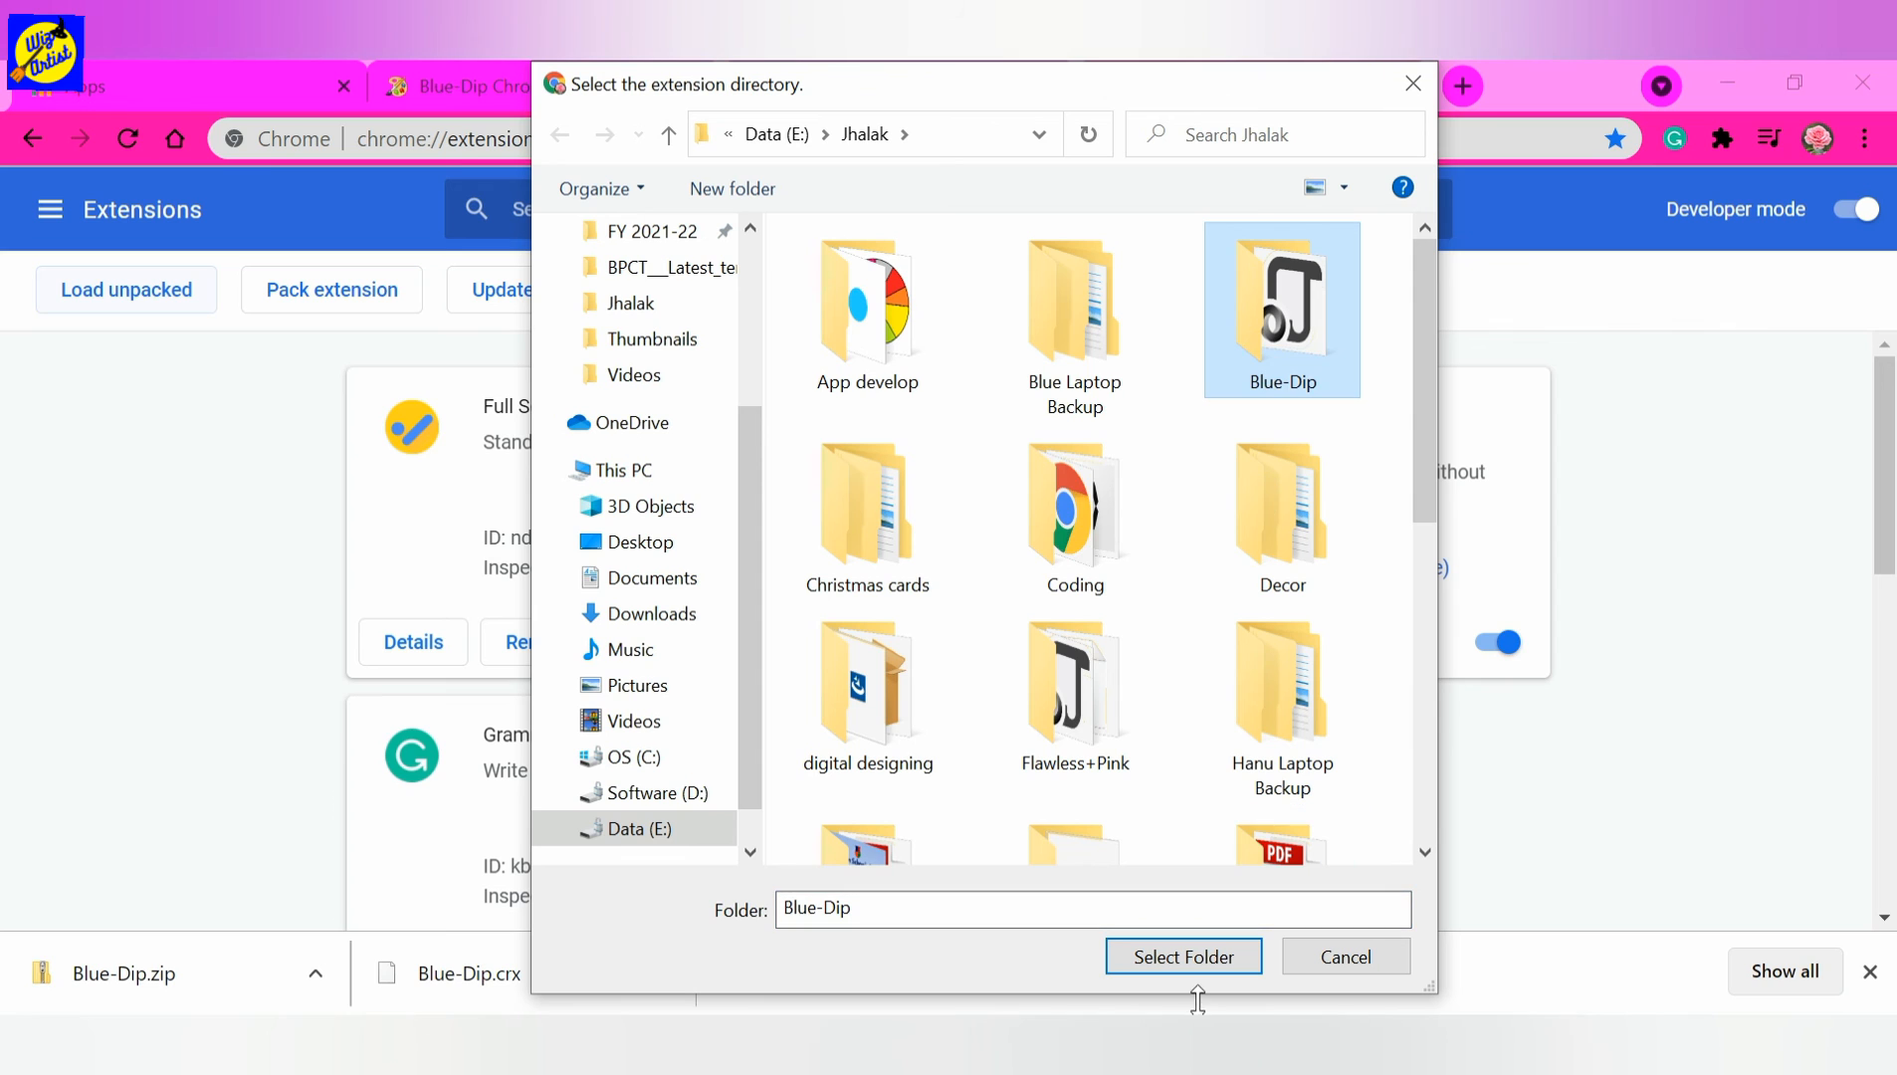
left_click(1215, 956)
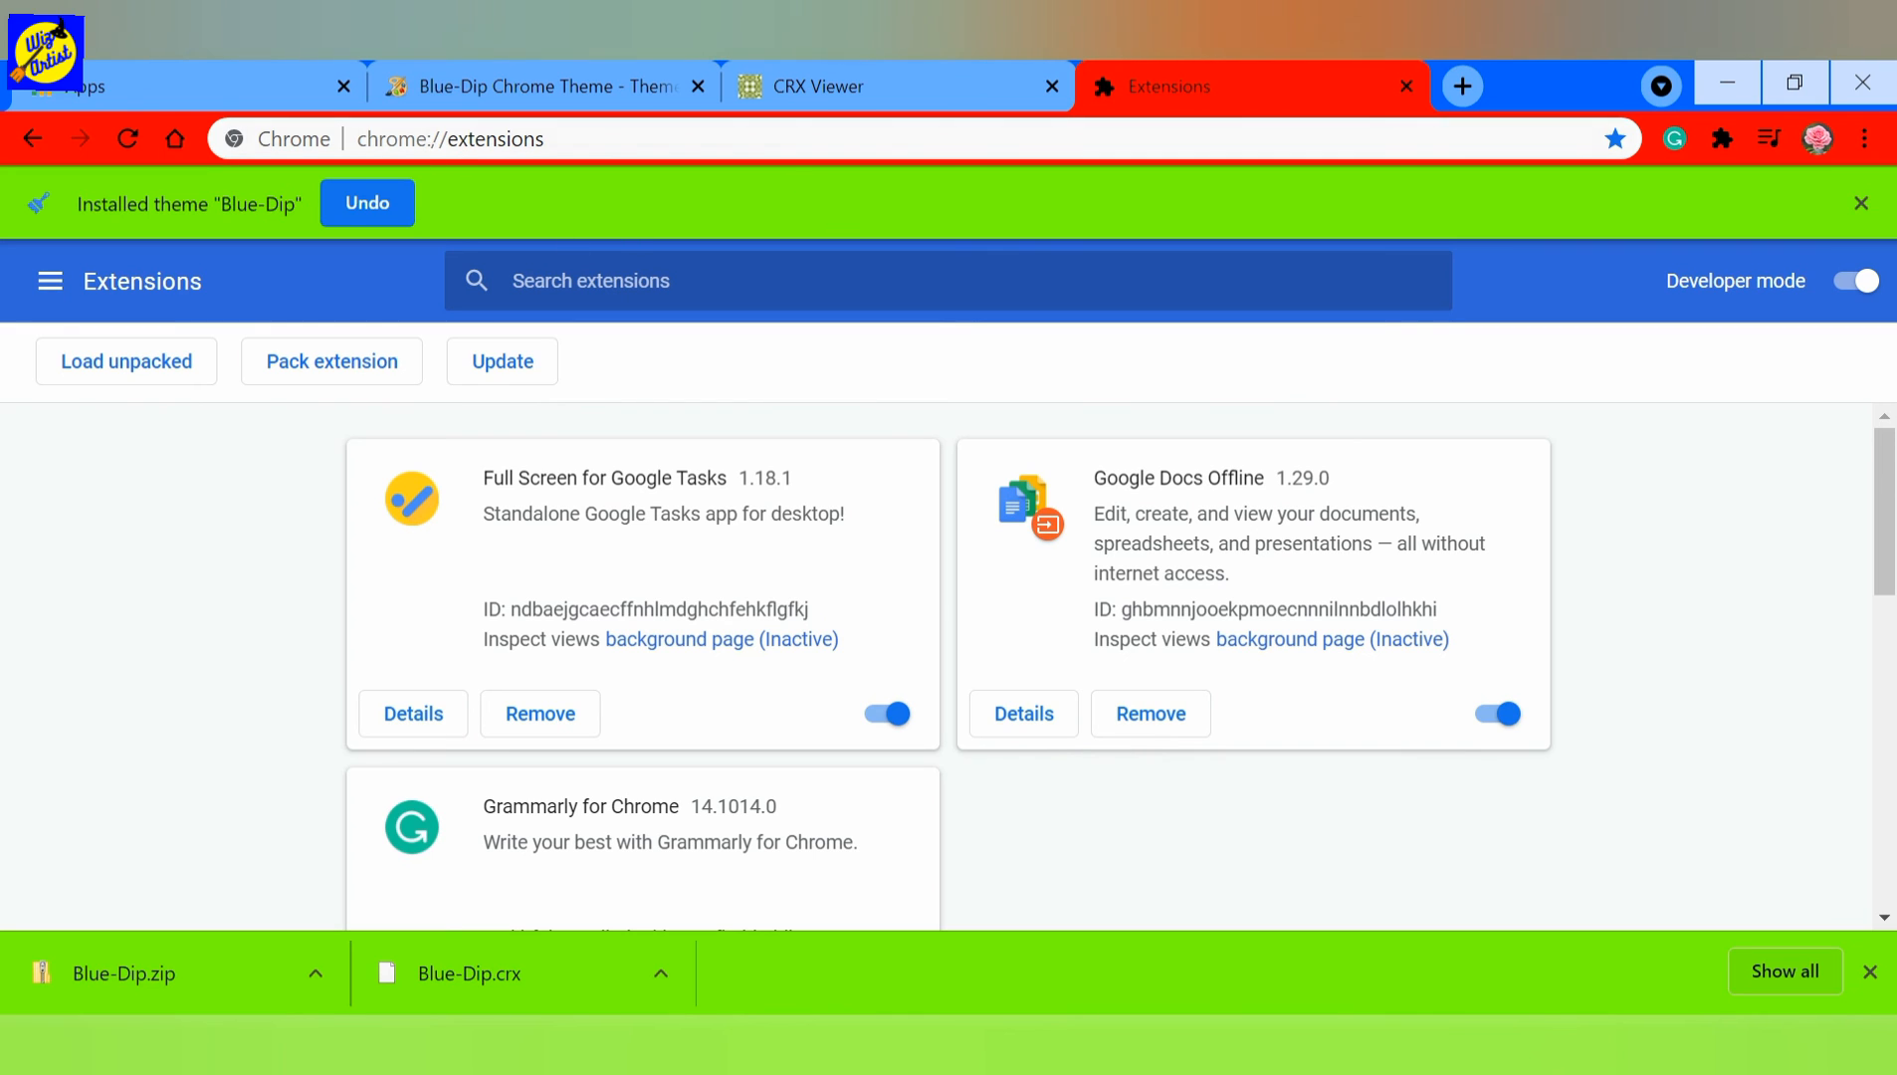
Undo the Blue-Dip theme installation and return to the theme's page on ThemeBeta.
left_click(379, 196)
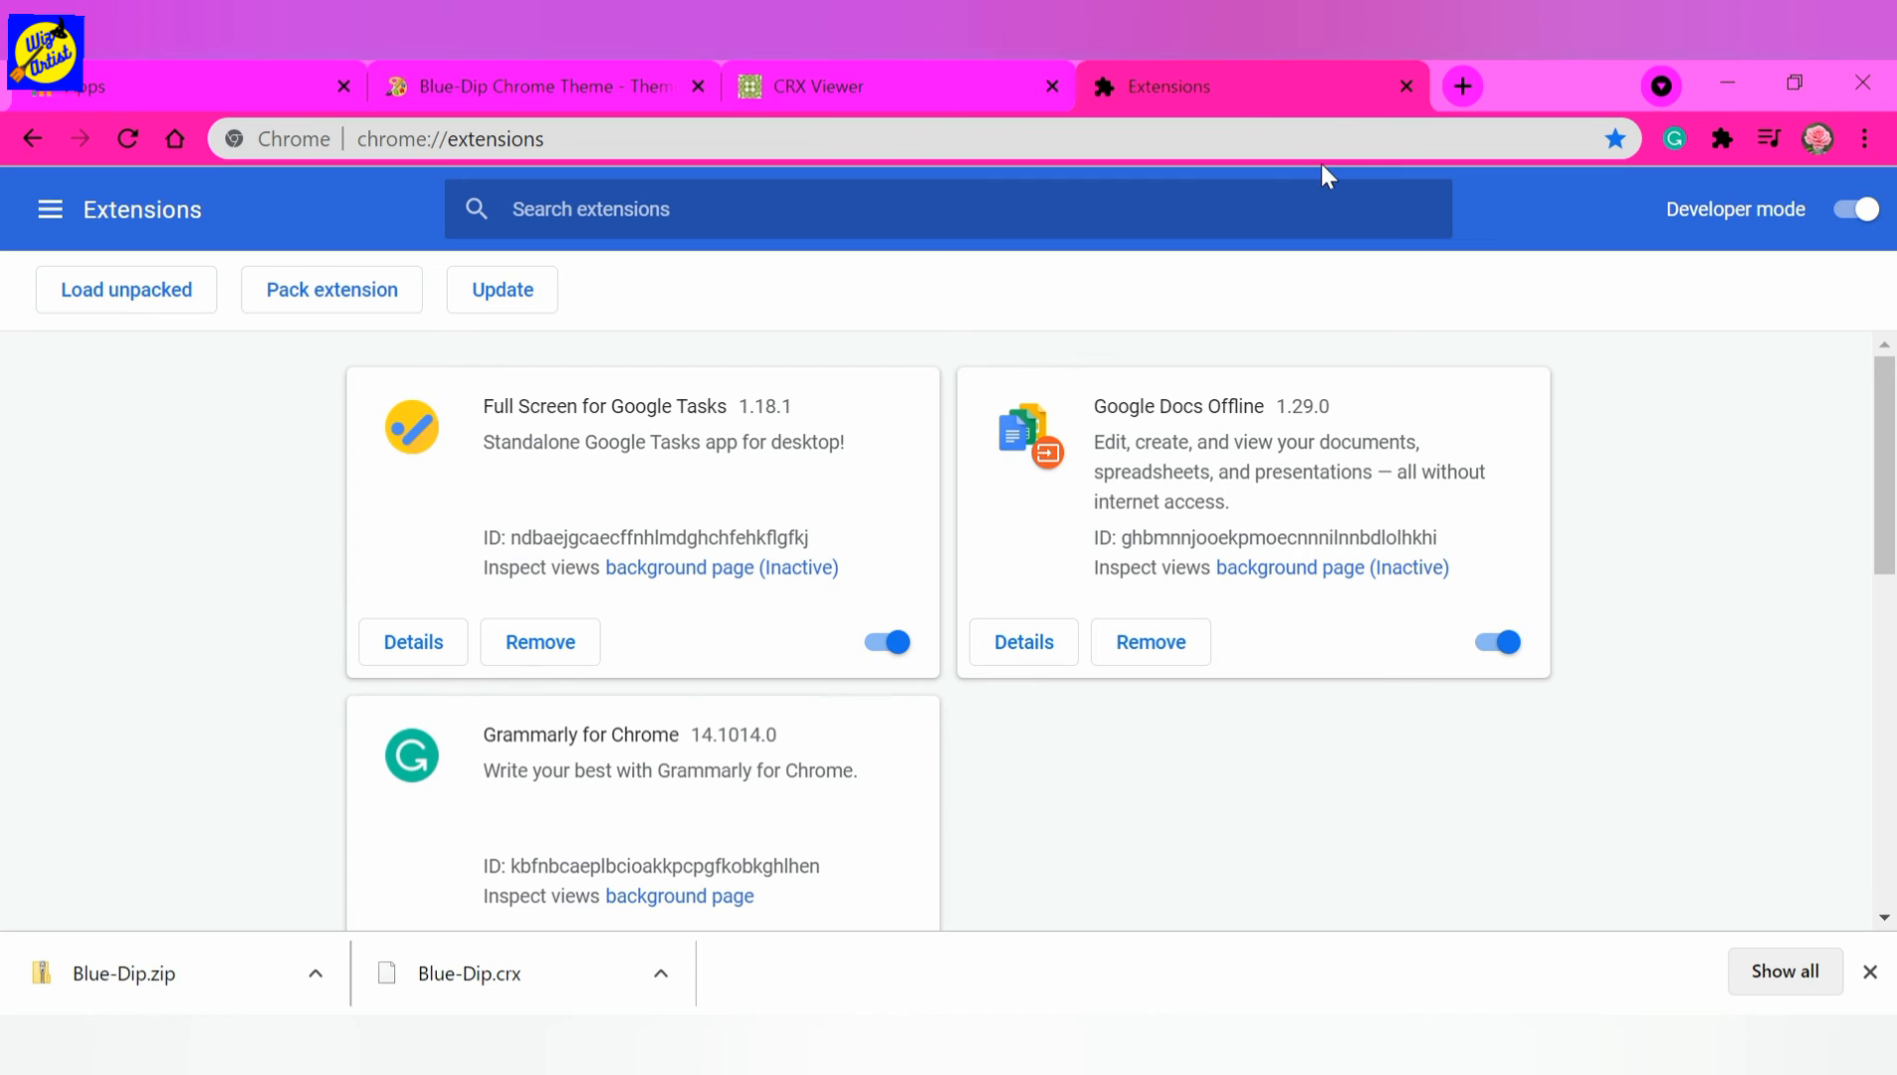
left_click(937, 66)
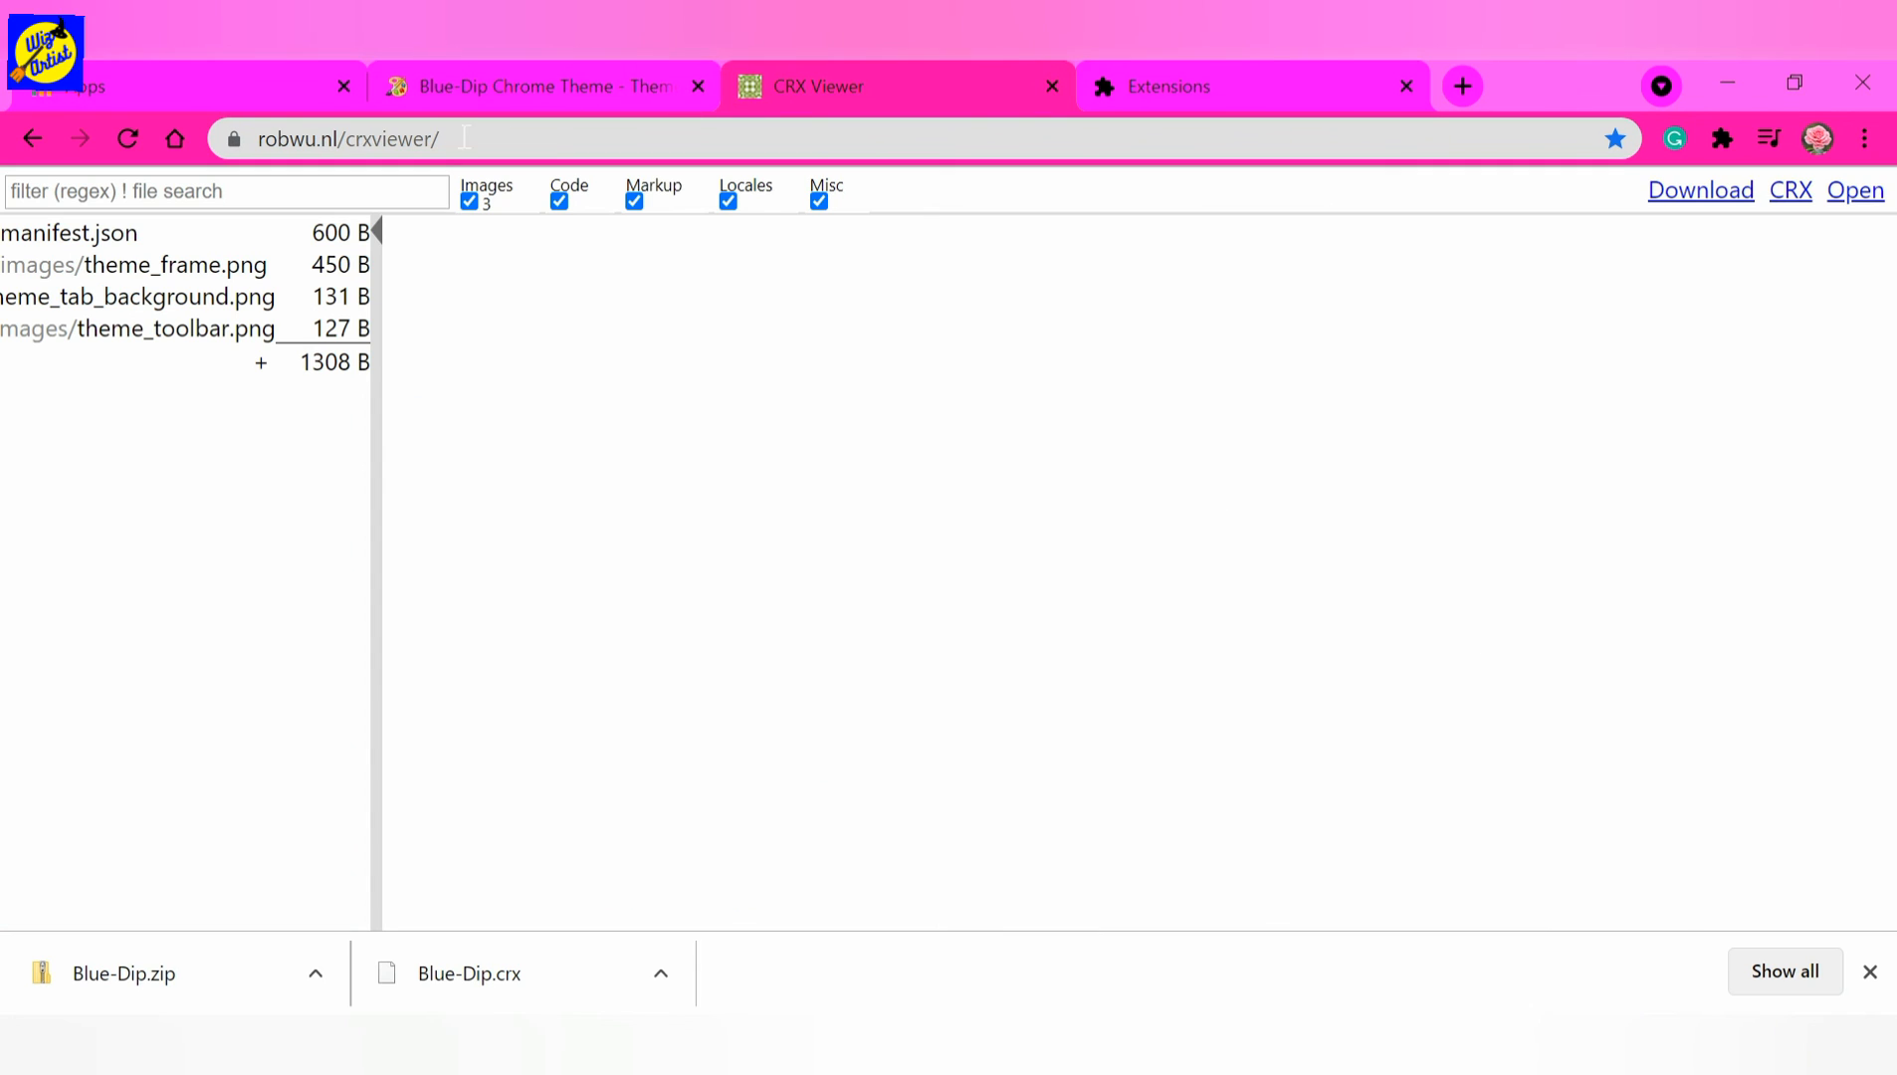
left_click(476, 70)
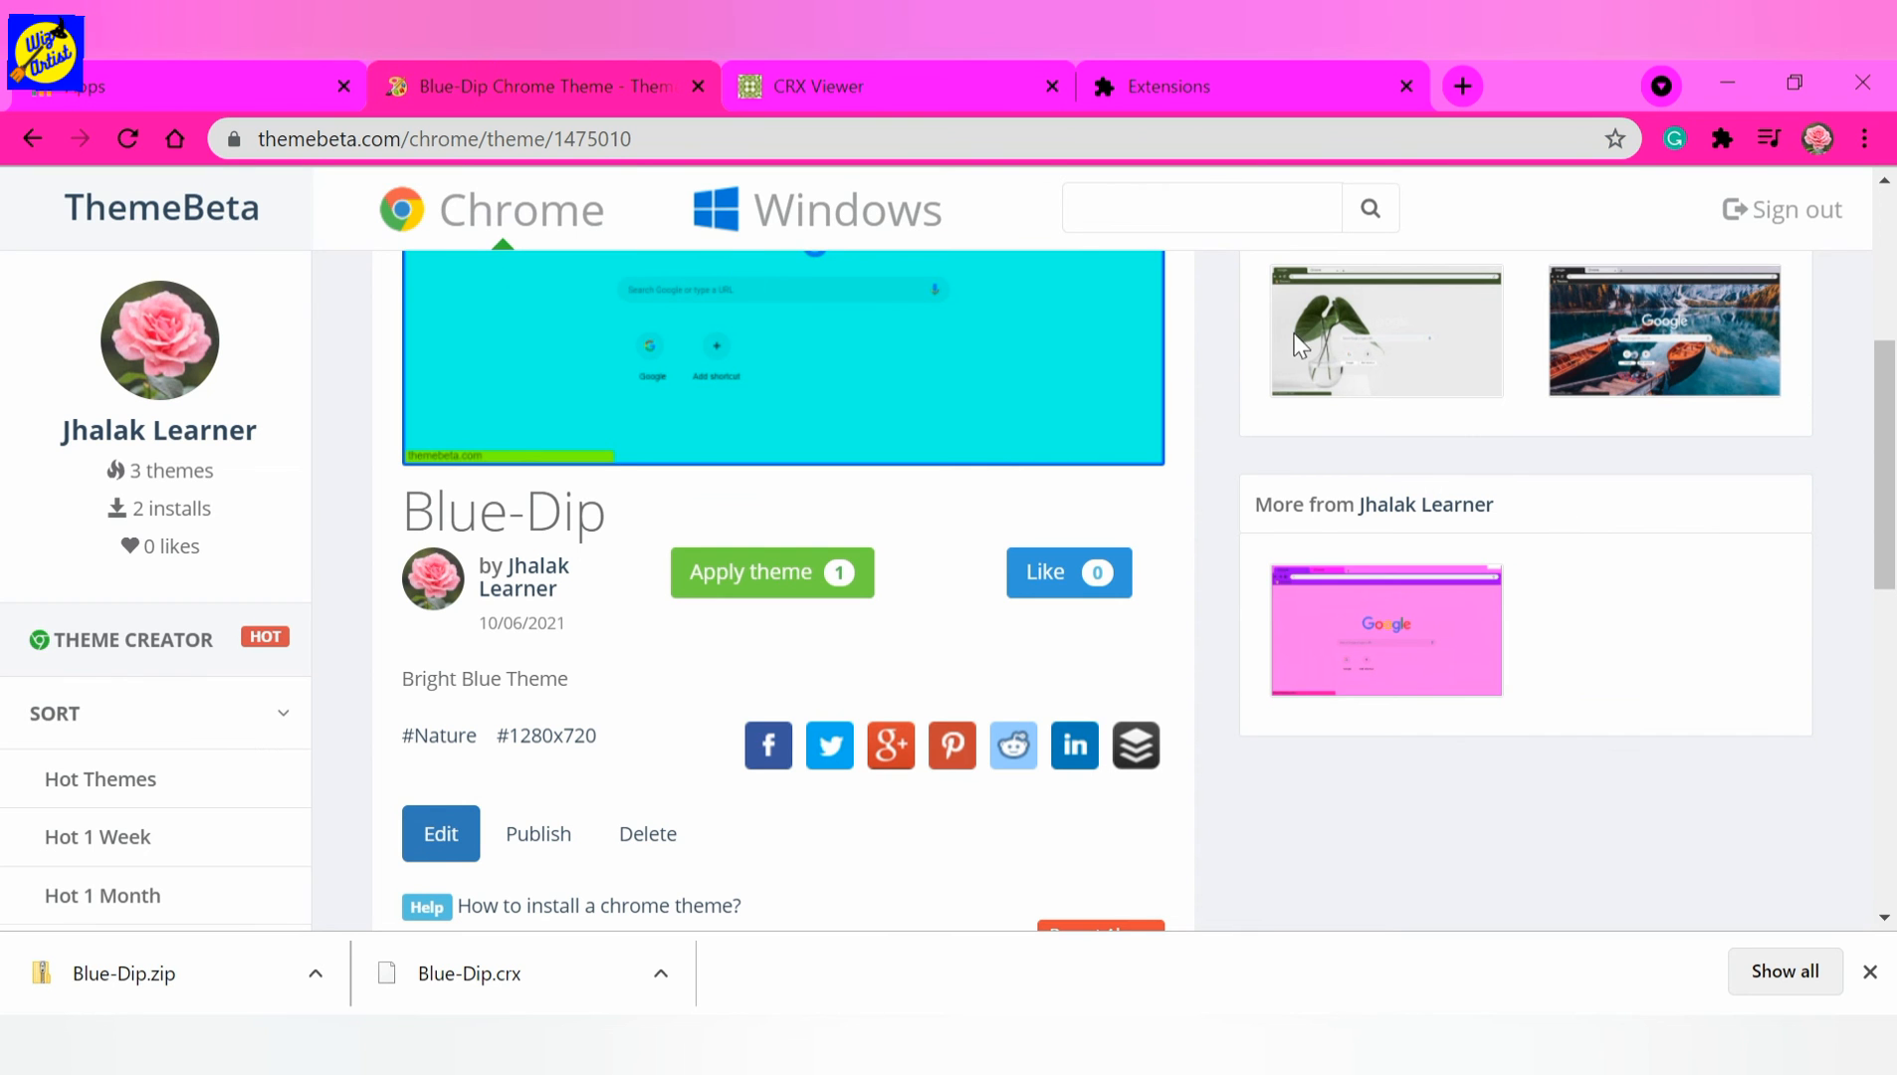
scroll(1172, 445, "up", 5)
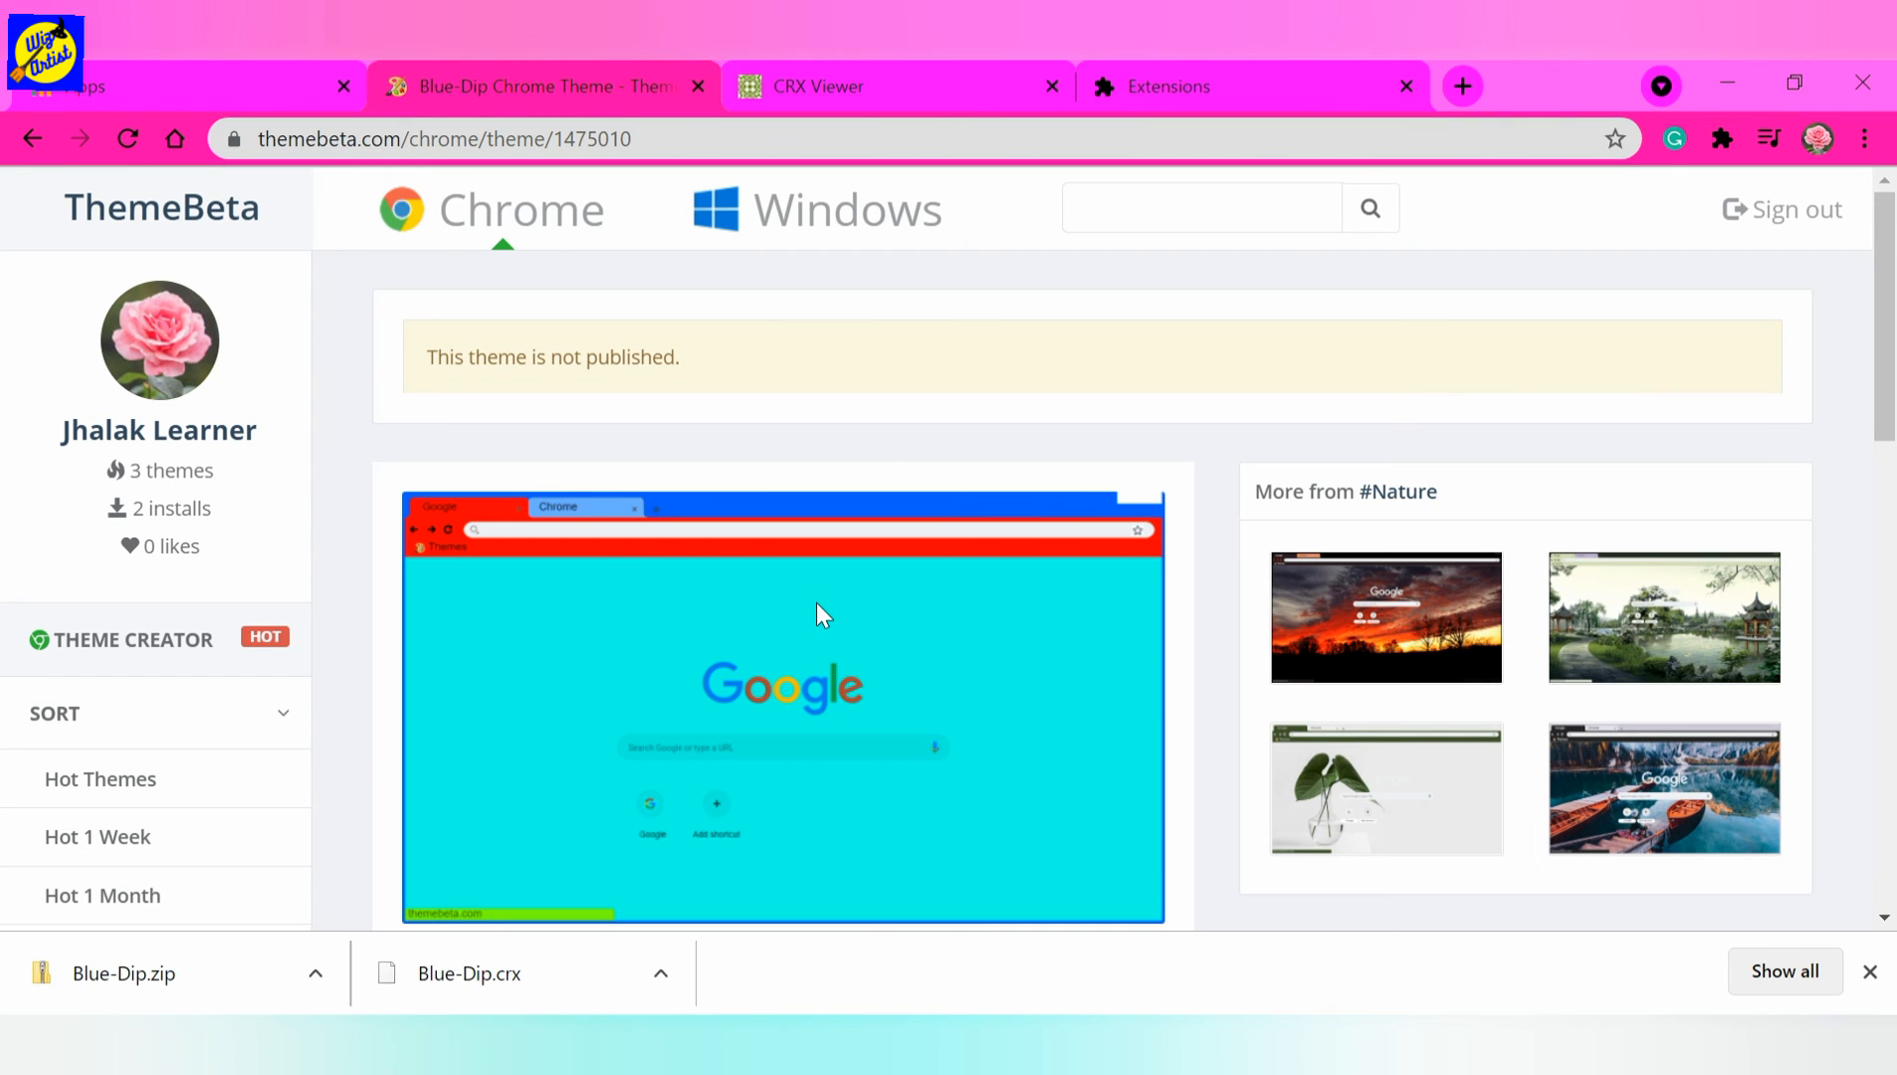
Review the Blue-Dip theme page on ThemeBeta down to its theme options, and the theme's file list in CRX Viewer.
left_click_drag(1894, 330, 1894, 384)
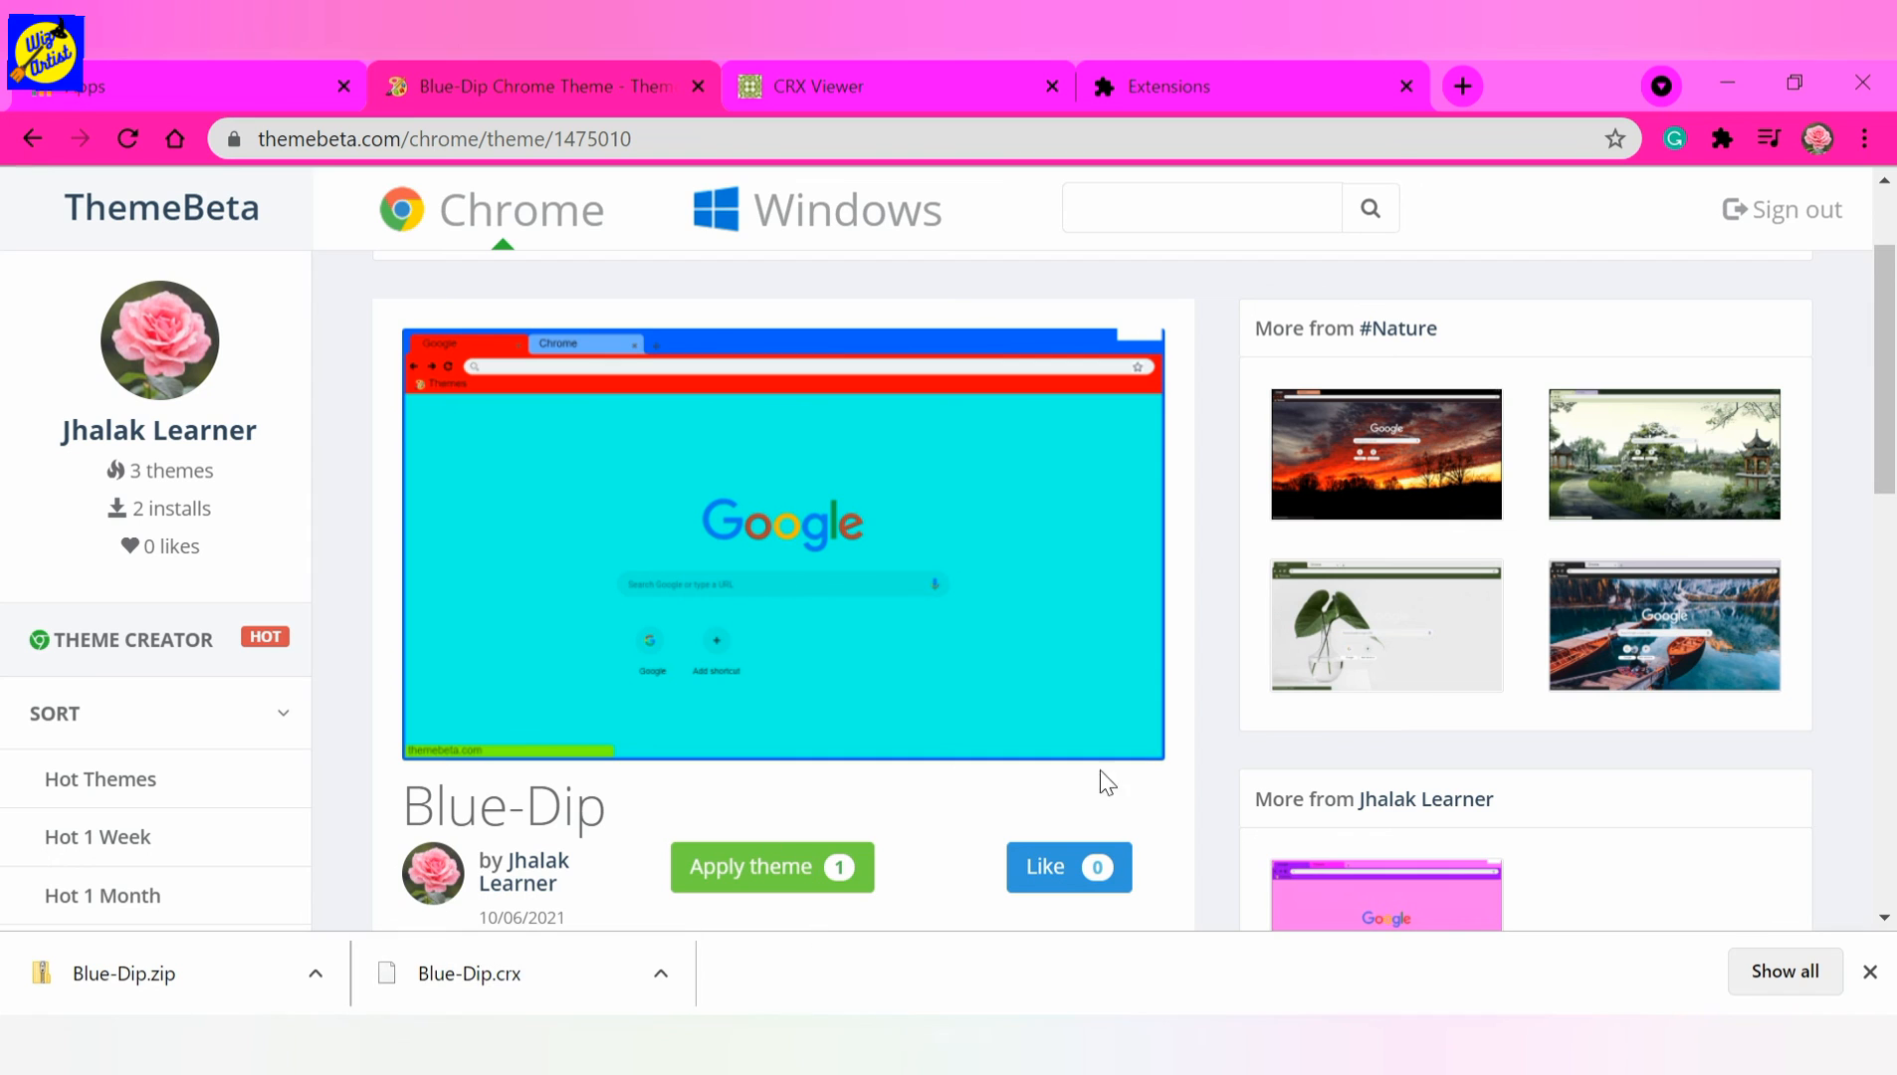
left_click_drag(1884, 439, 1881, 566)
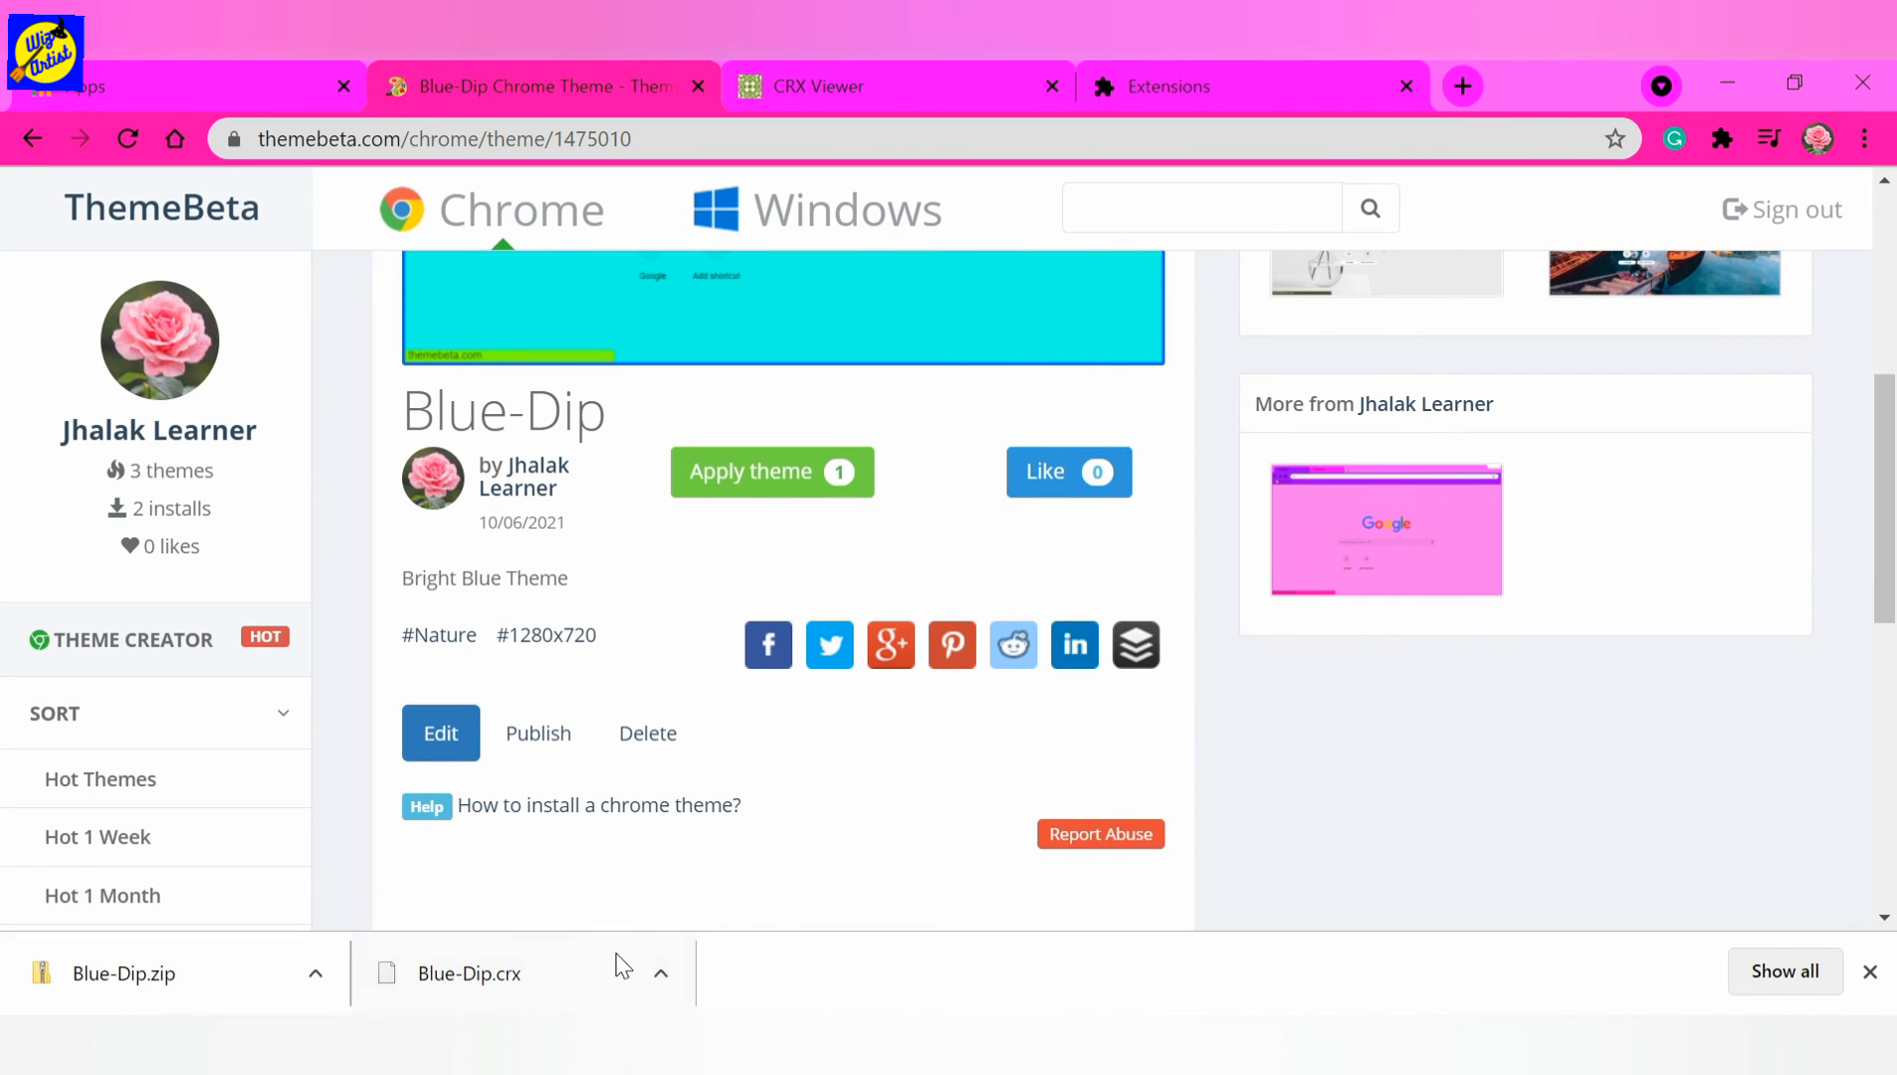
left_click(869, 63)
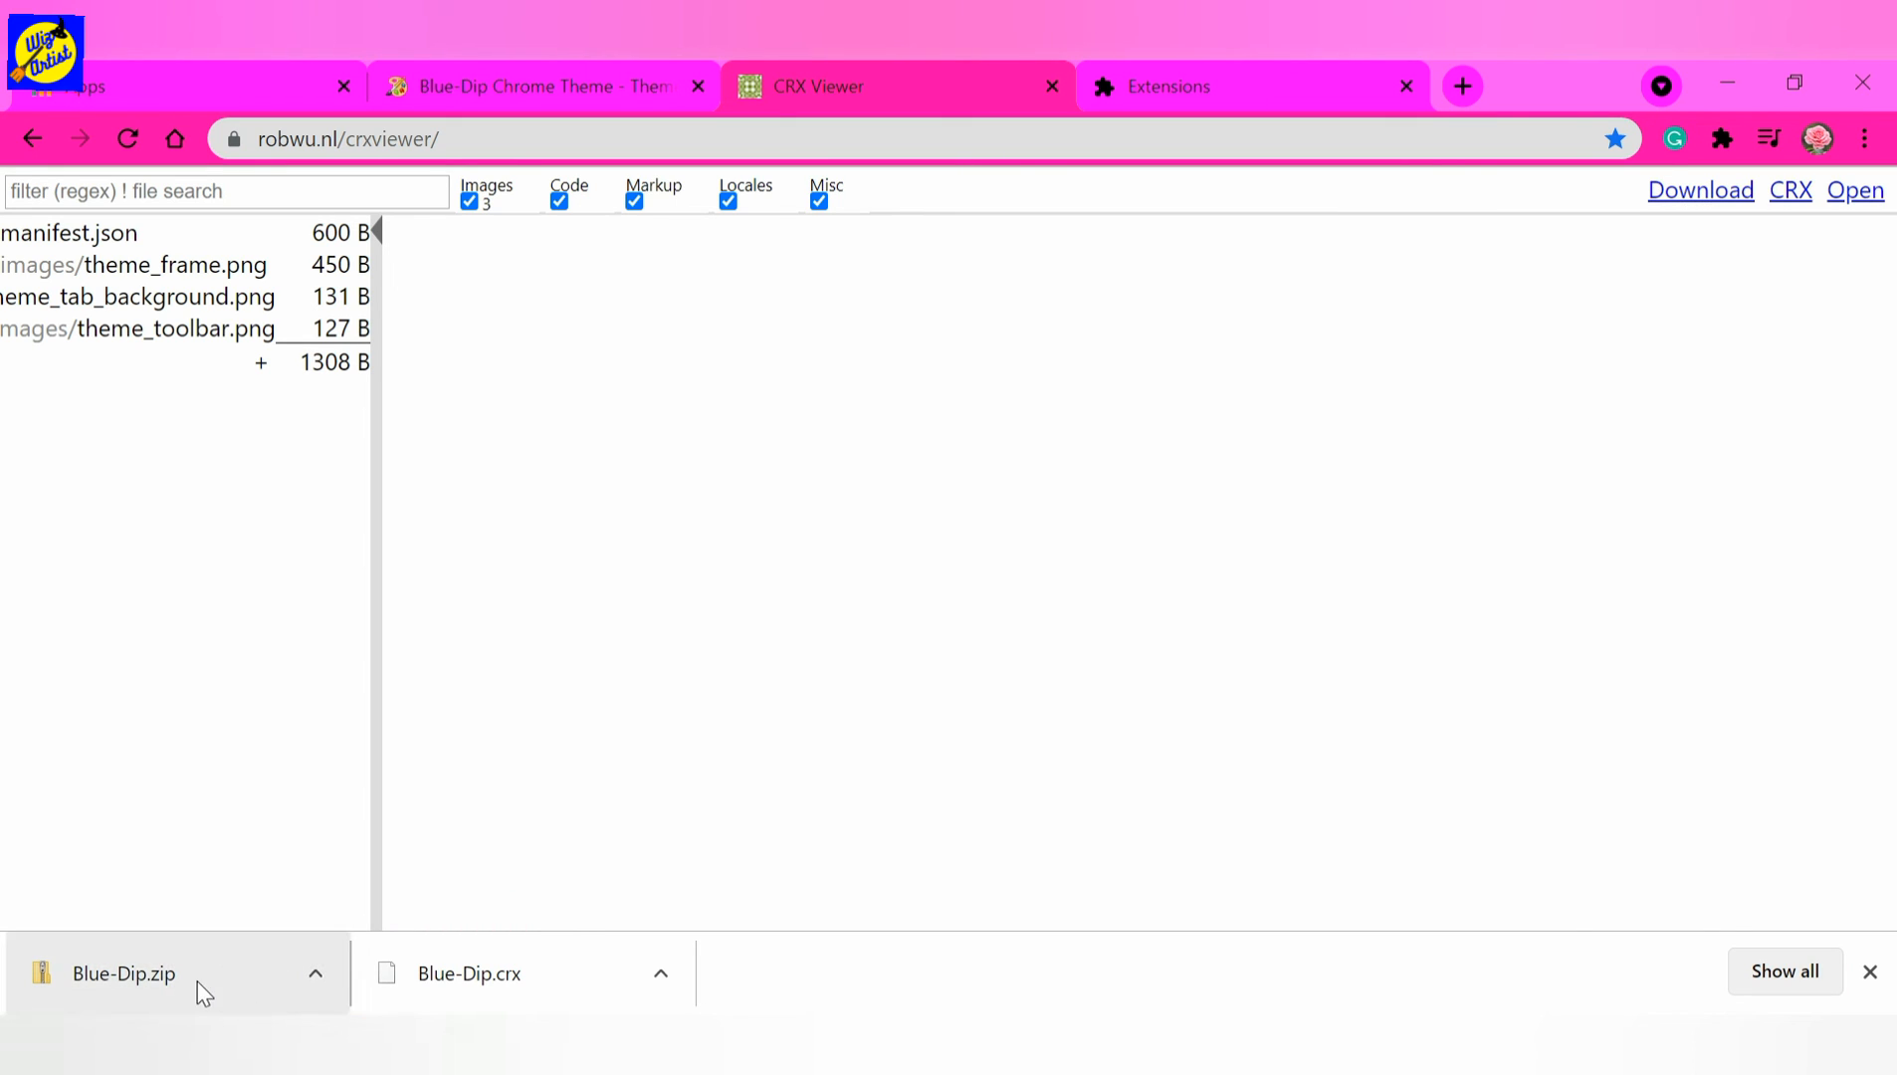
On Chrome's Extensions page, open and cancel the folder selection for loading an unpacked extension, and close the downloads bar.
left_click(1240, 65)
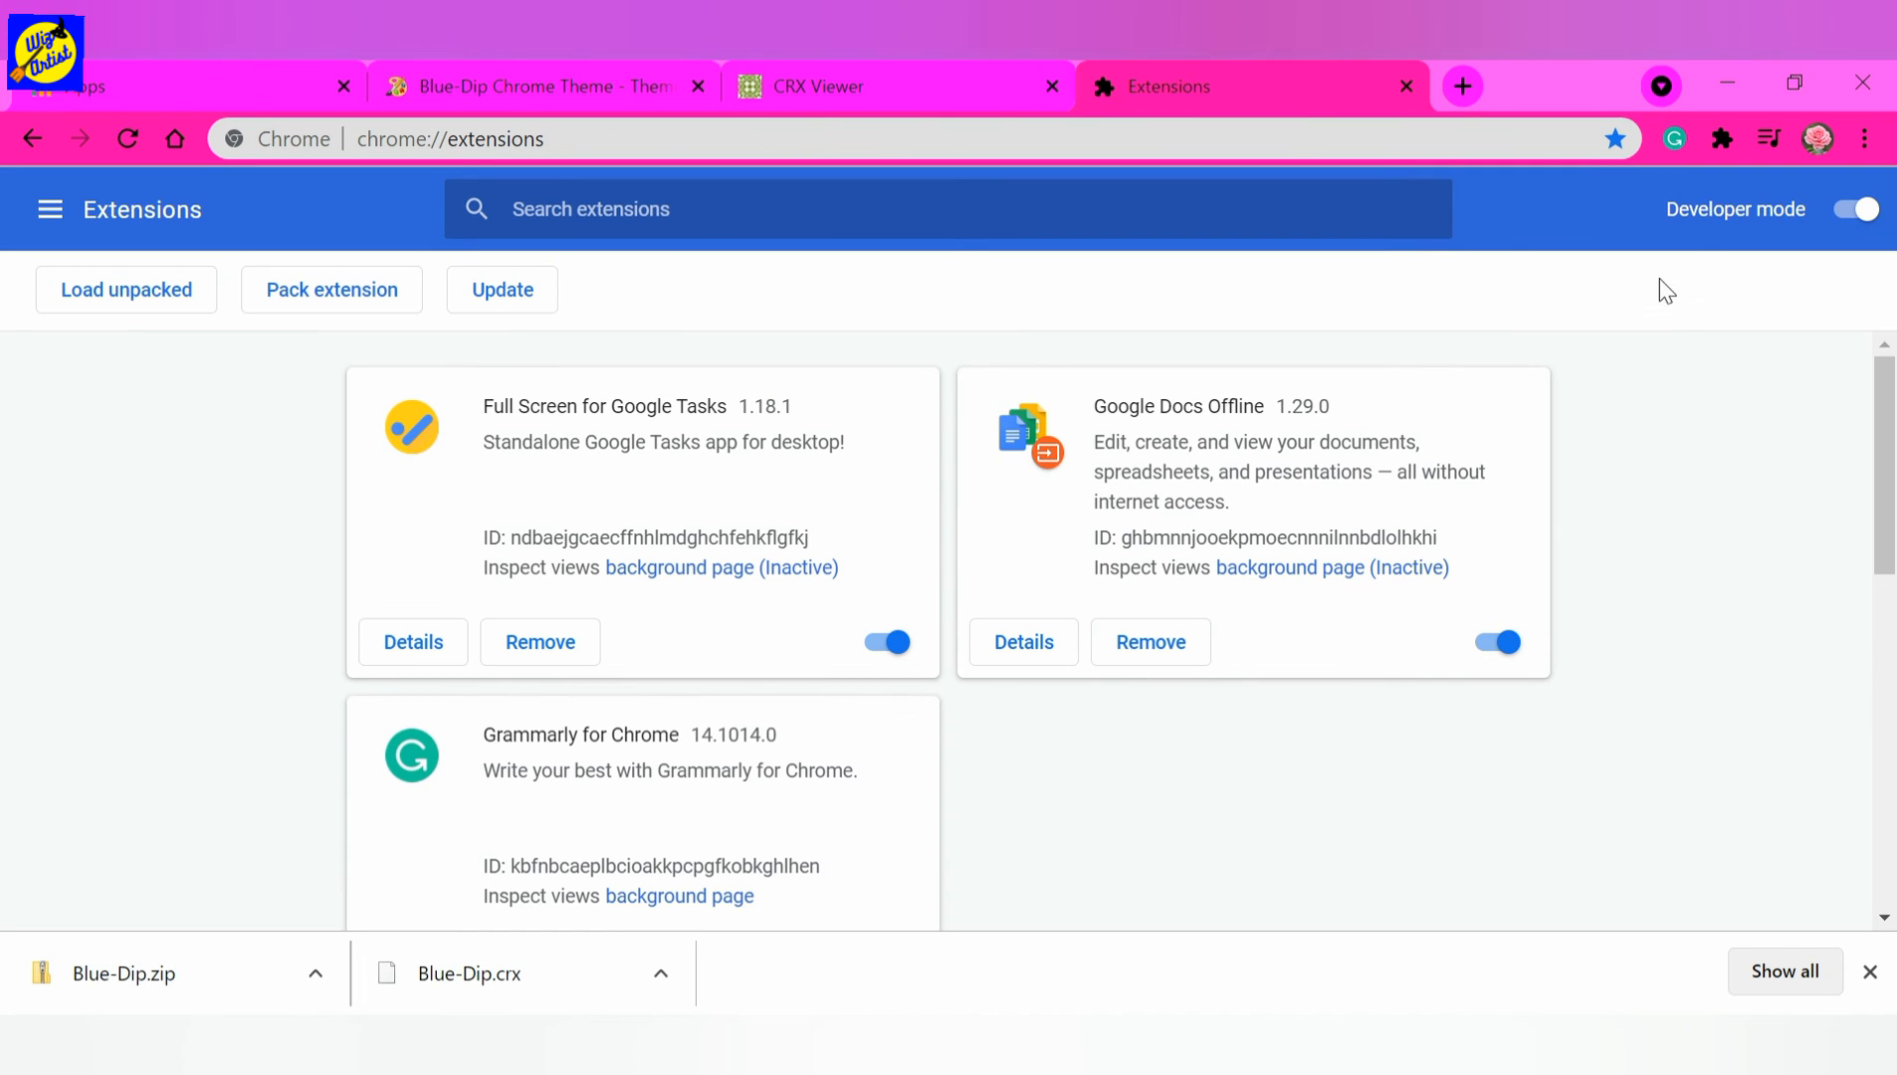
left_click(100, 289)
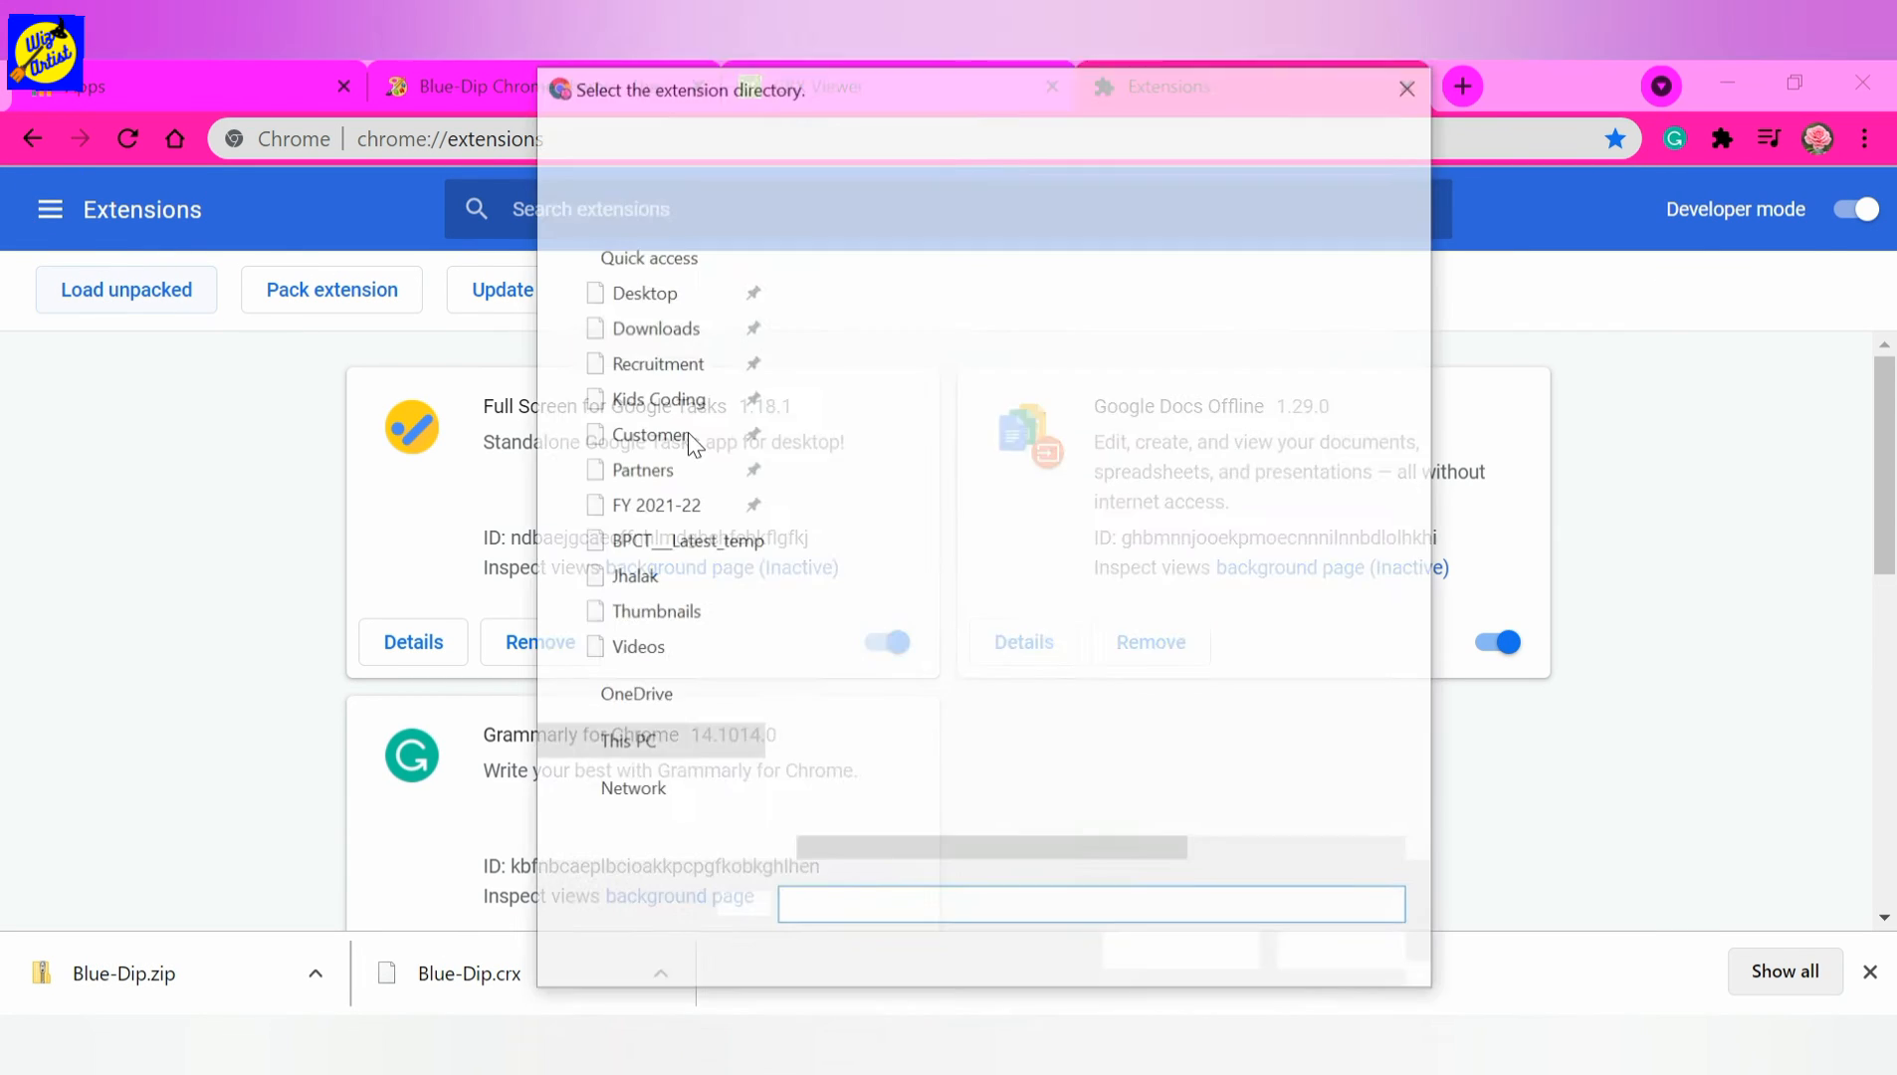
left_click(1420, 79)
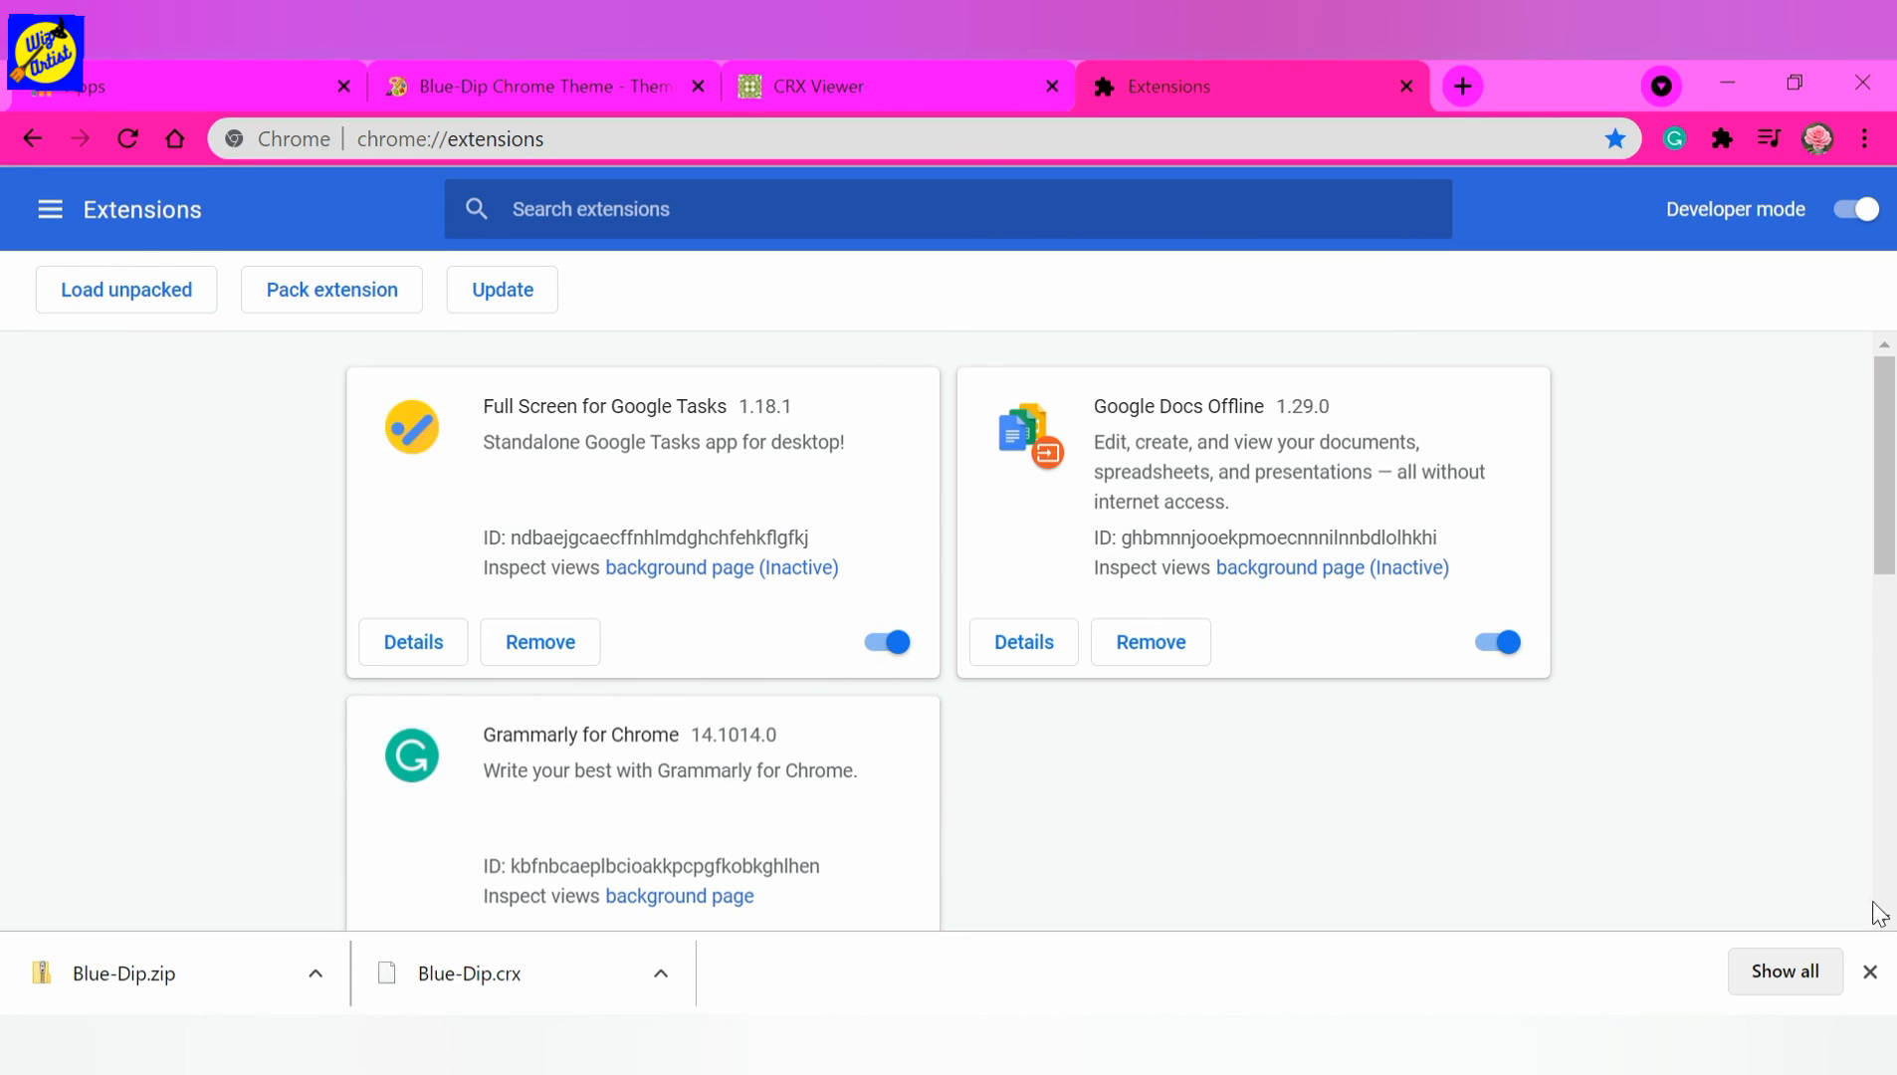
left_click(1871, 971)
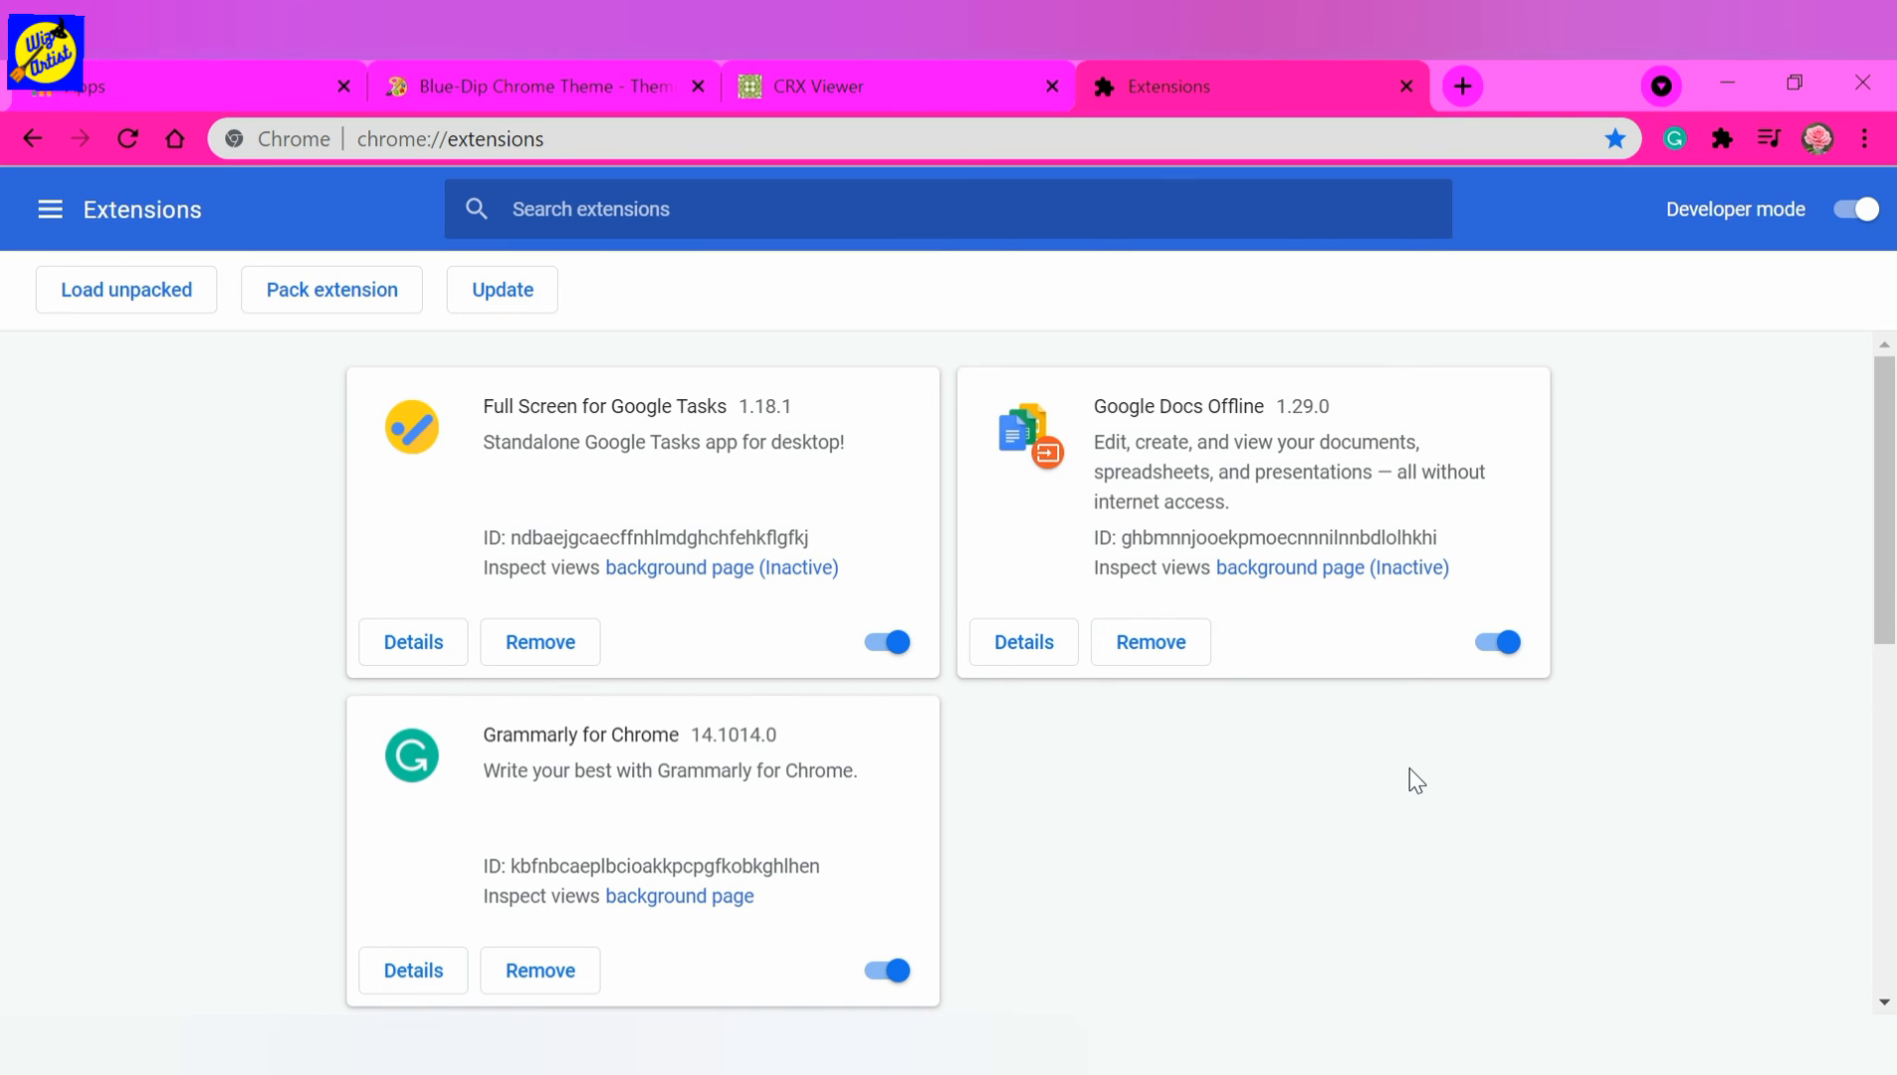
left_click(796, 84)
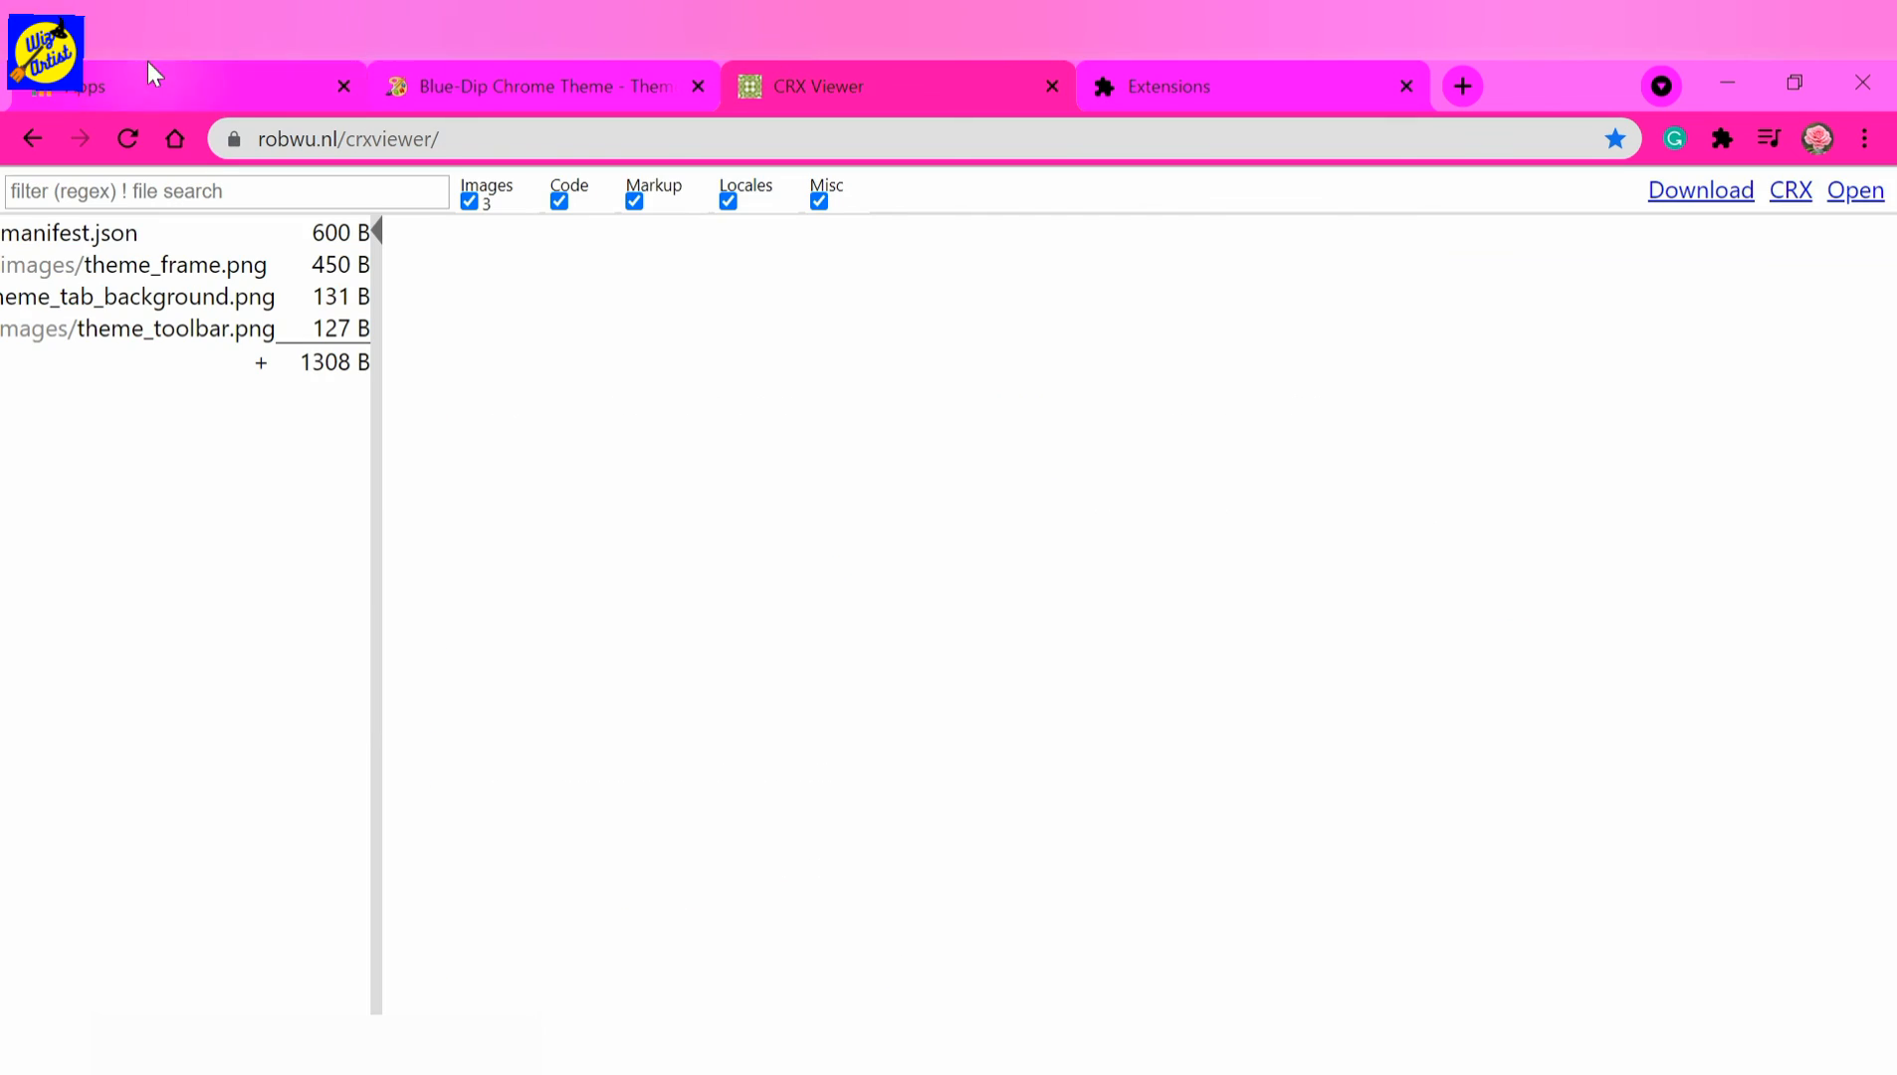
left_click(464, 66)
left_click(30, 76)
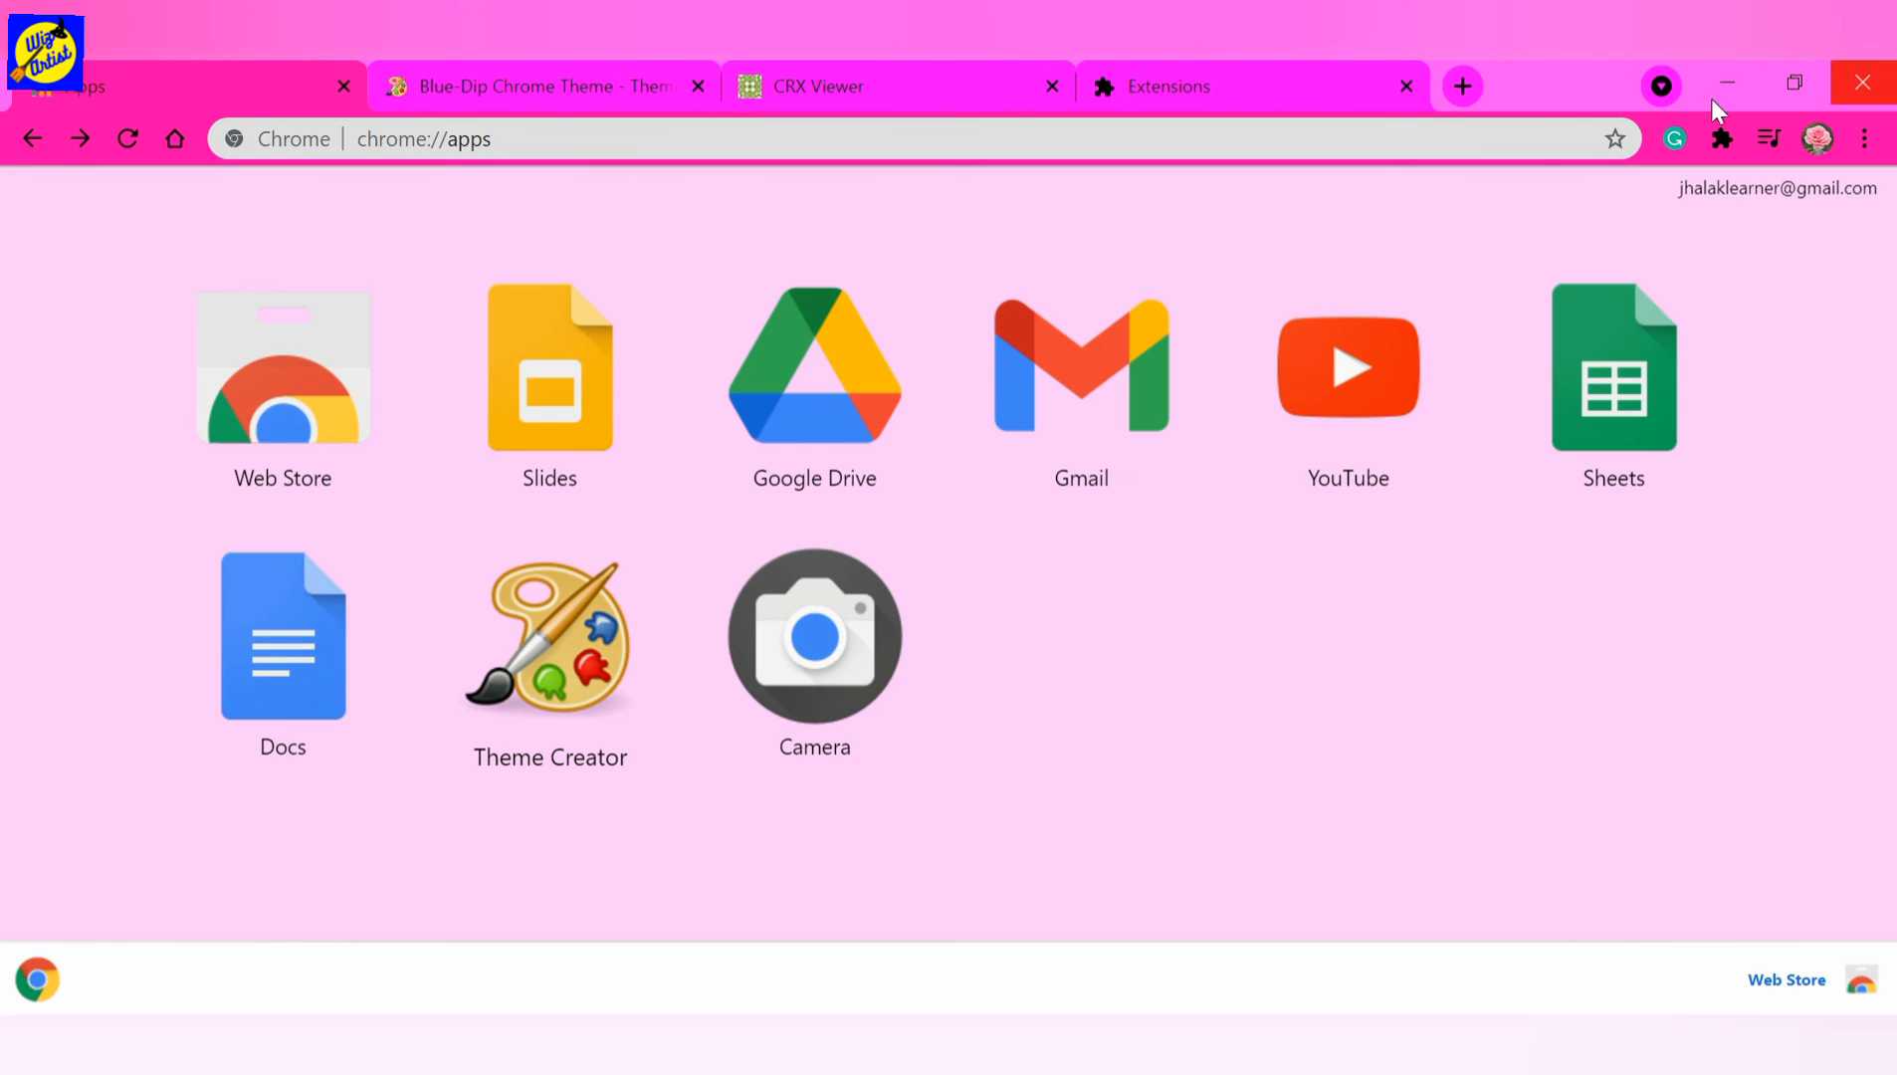
left_click(1219, 70)
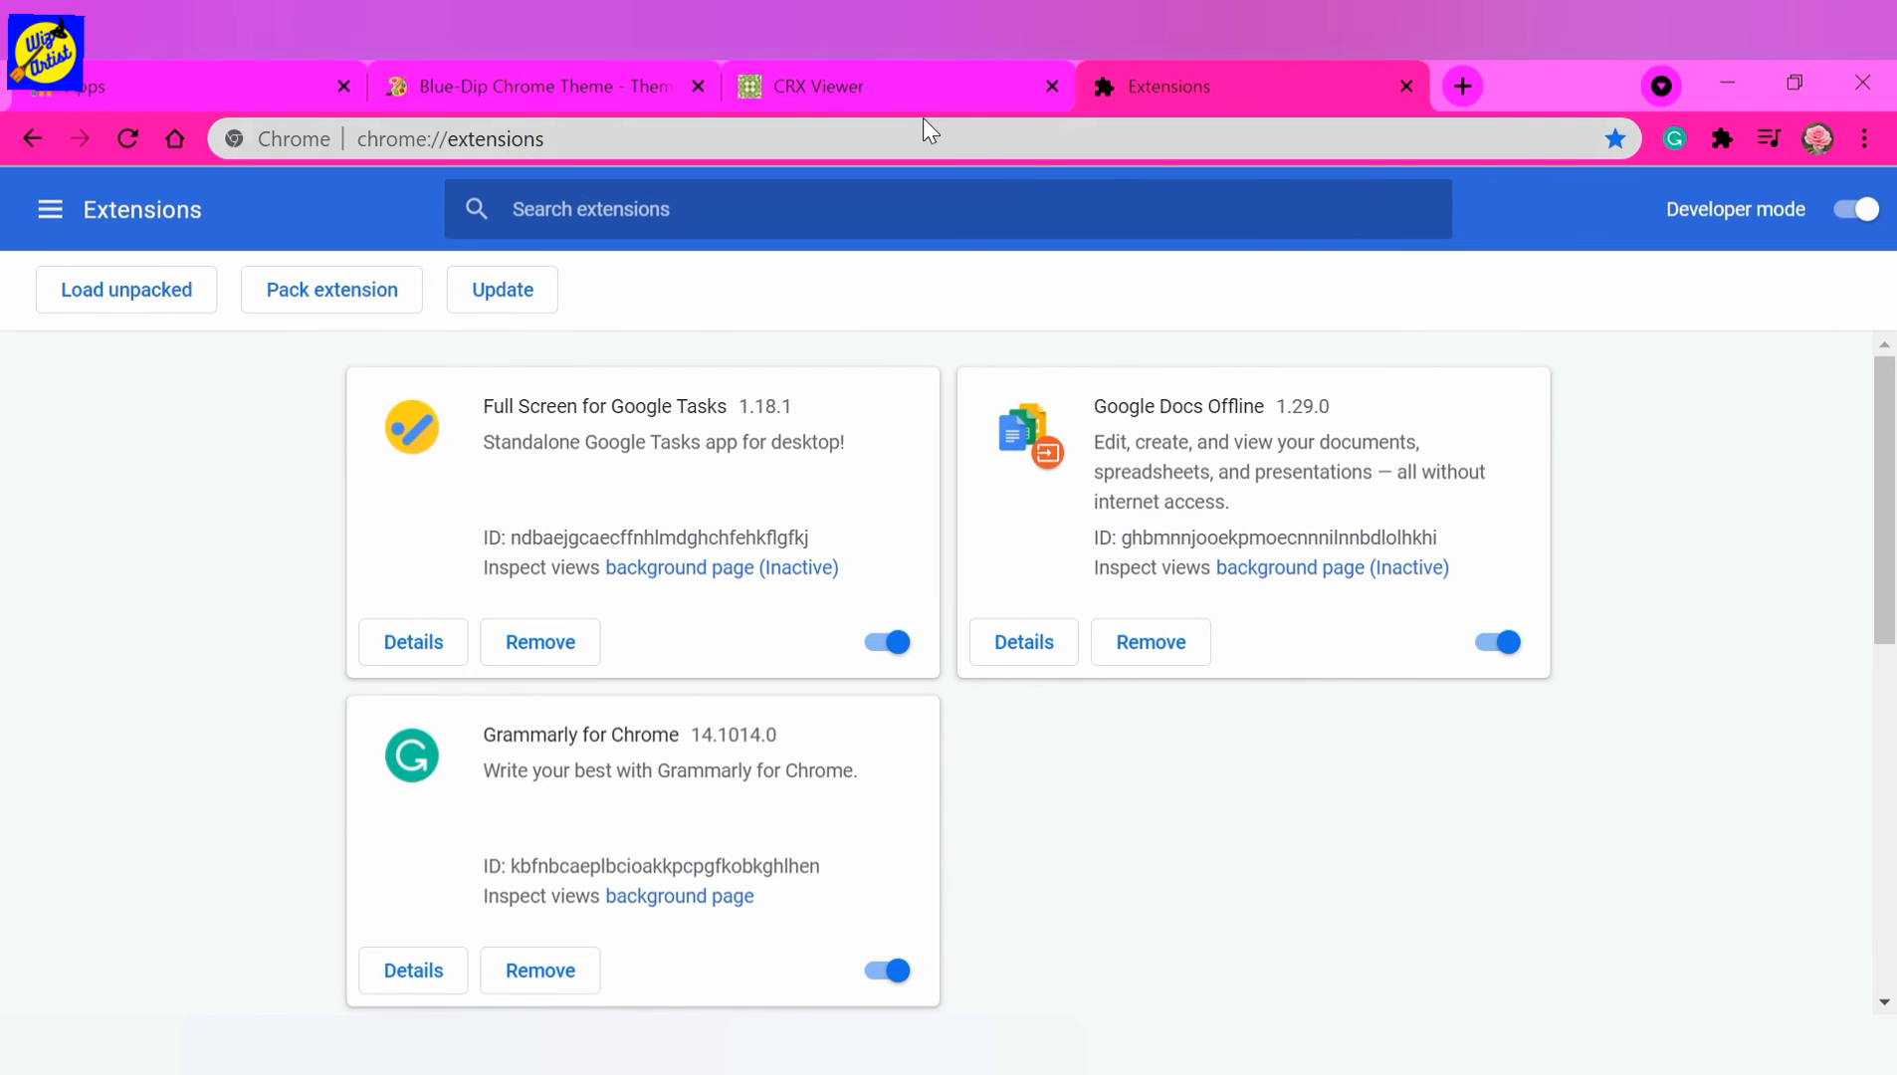
left_click(520, 66)
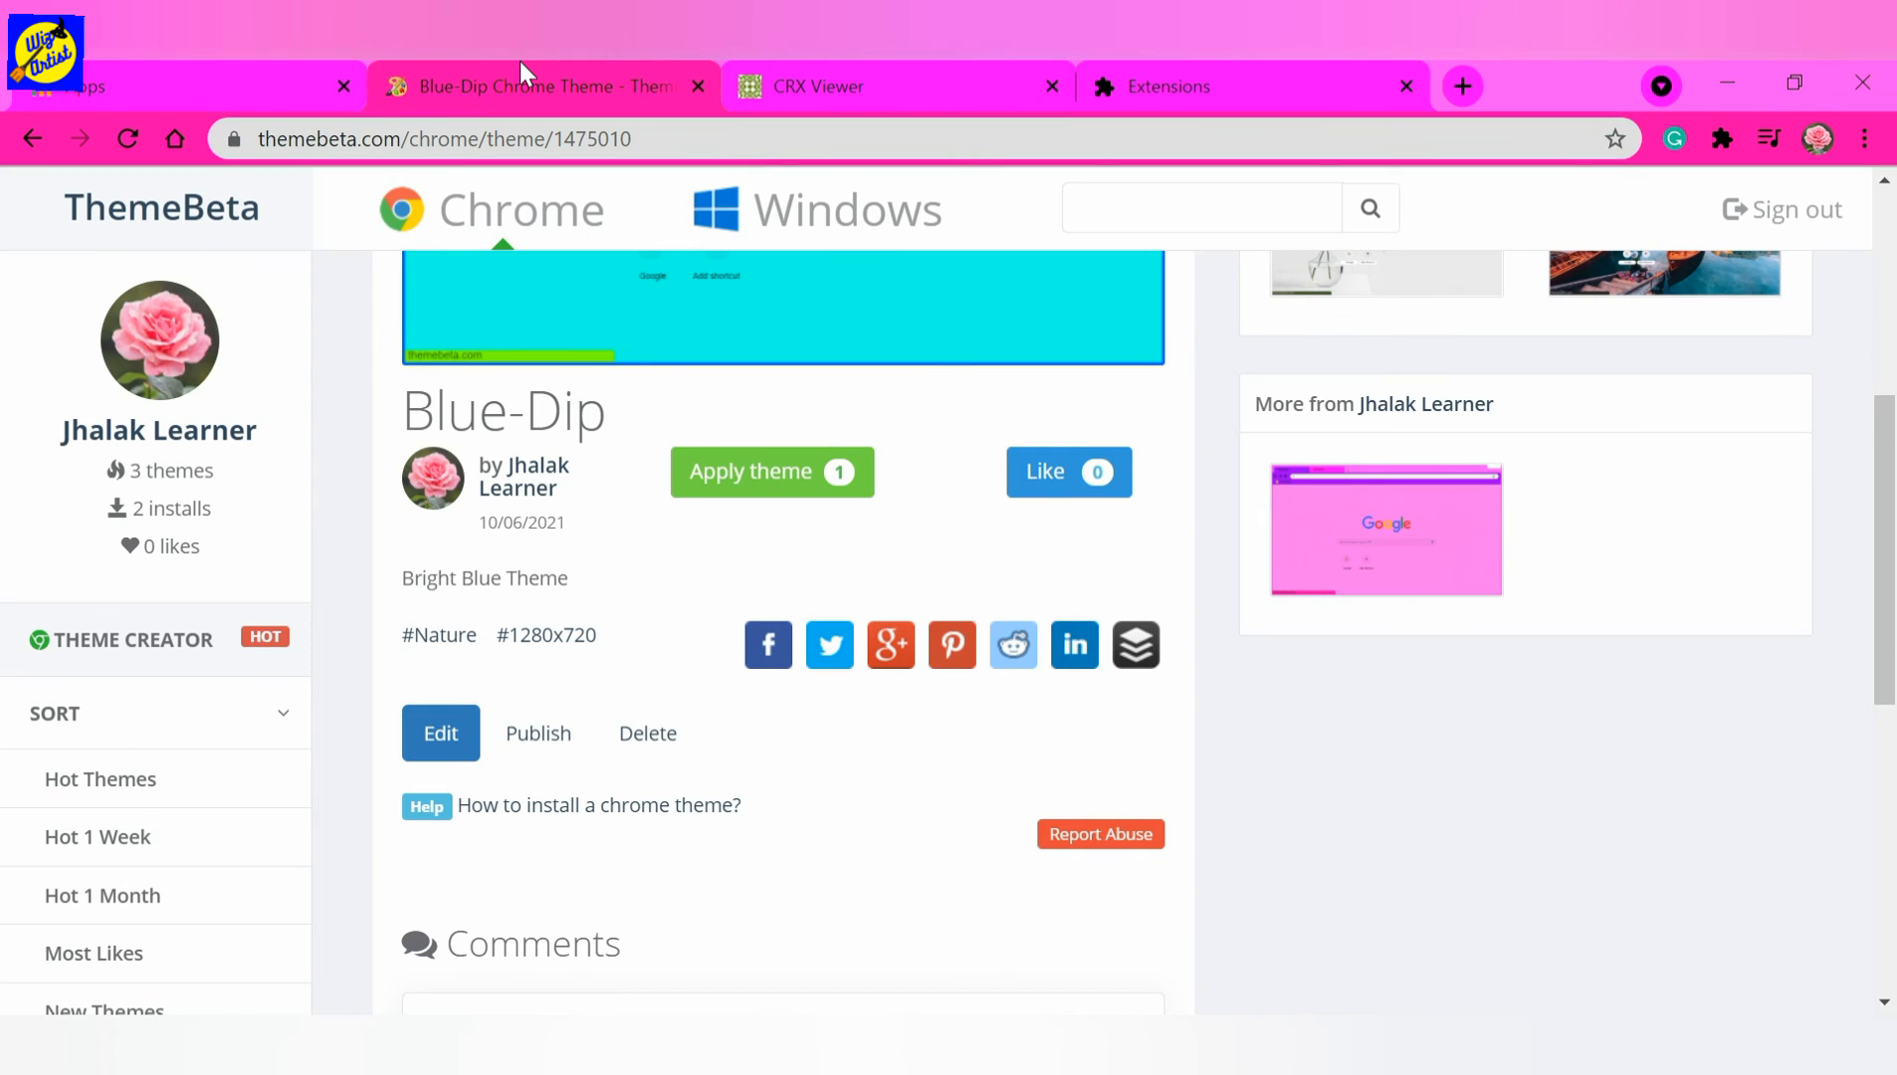